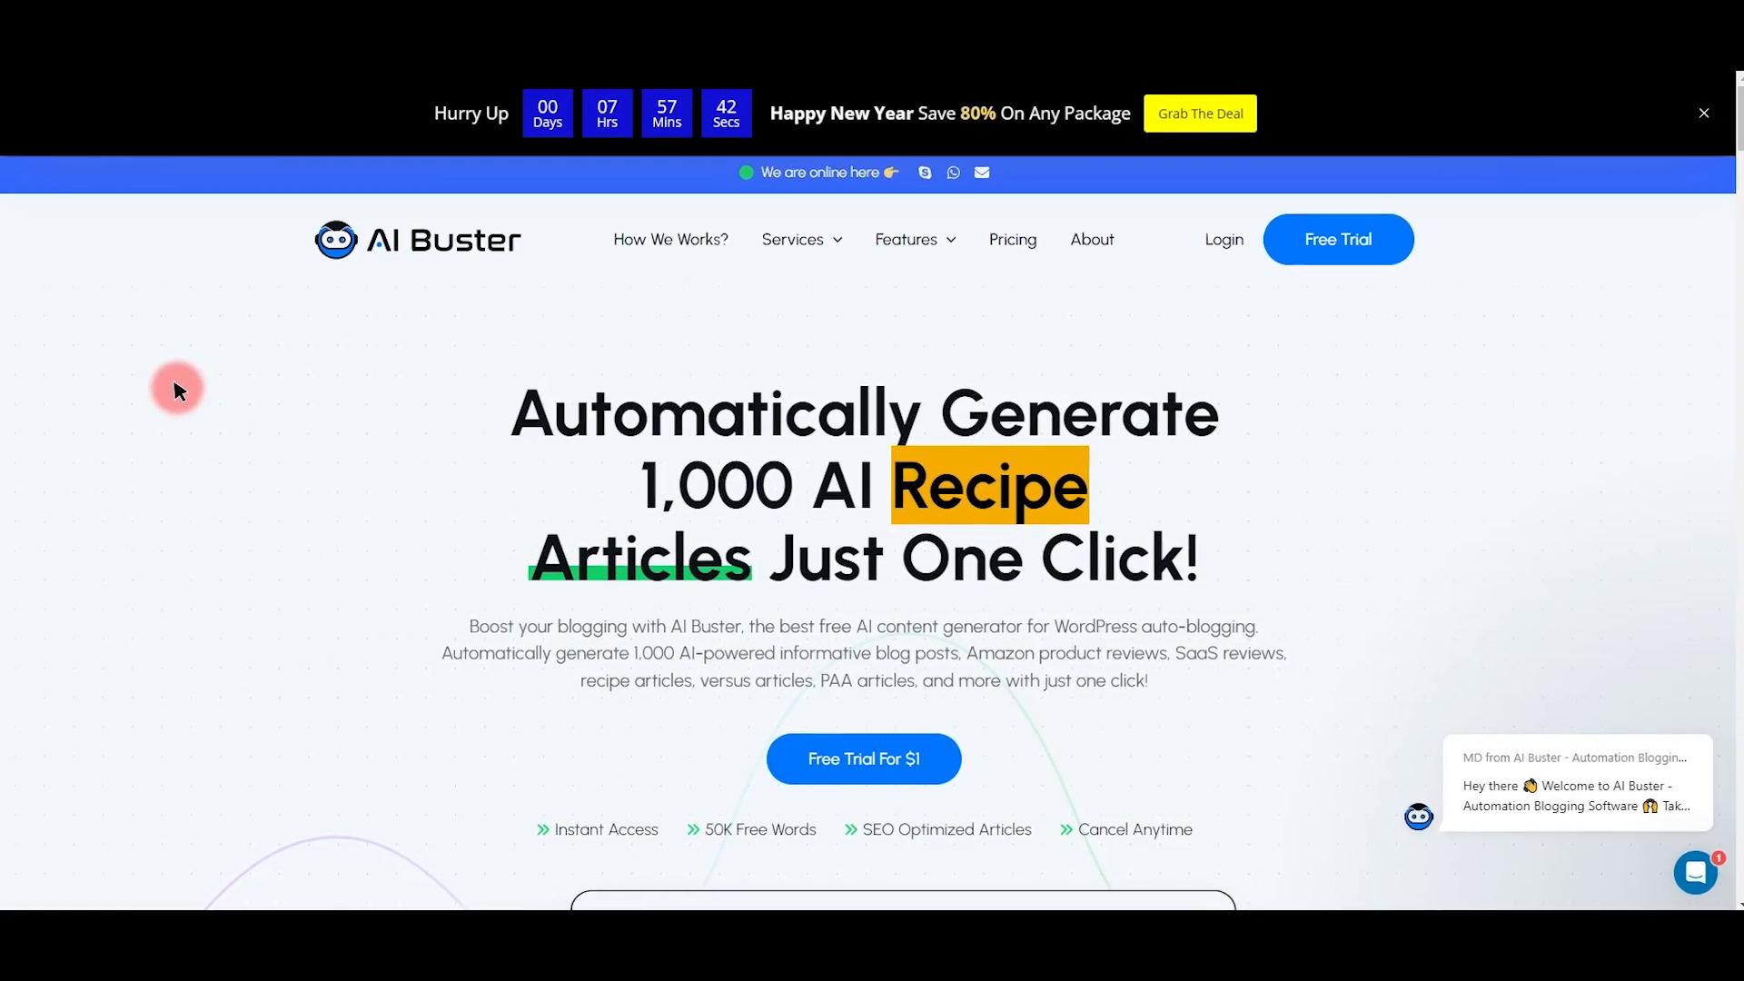
Step: Go to Settings > Websites for the Add Website form, then open the connection guide badge
scroll(500, 481, down, 10)
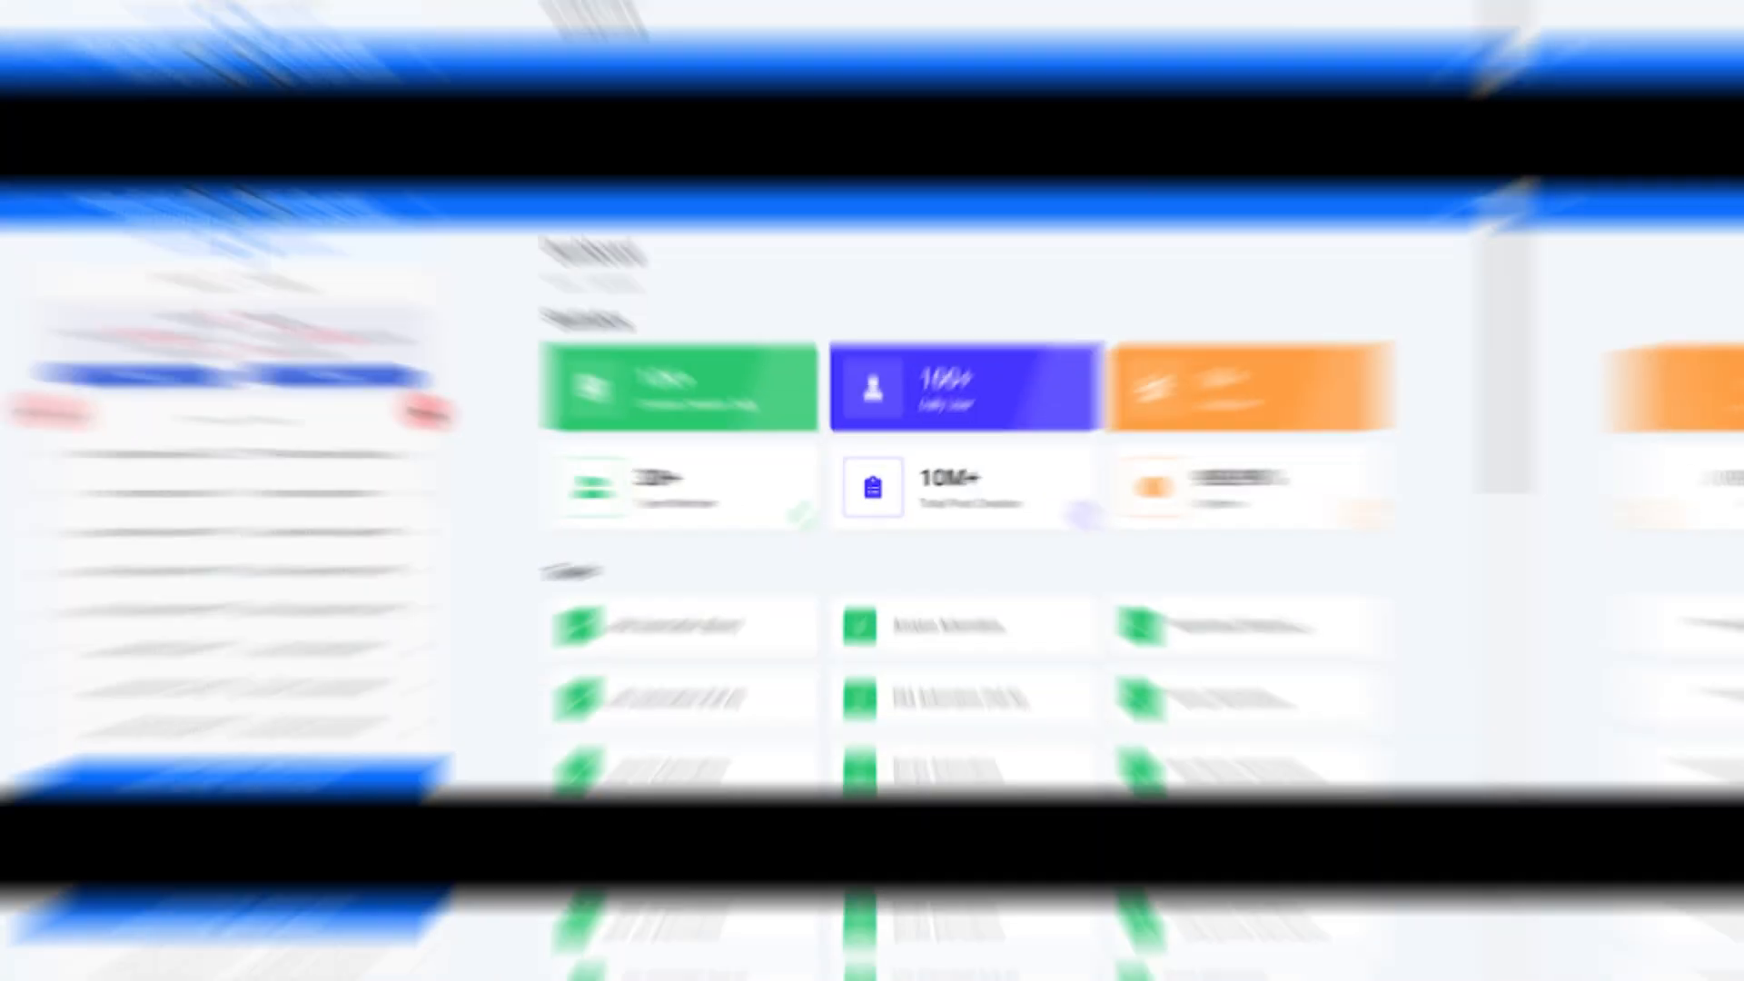
scroll(191, 300, up, 4)
scroll(1171, 327, down, 8)
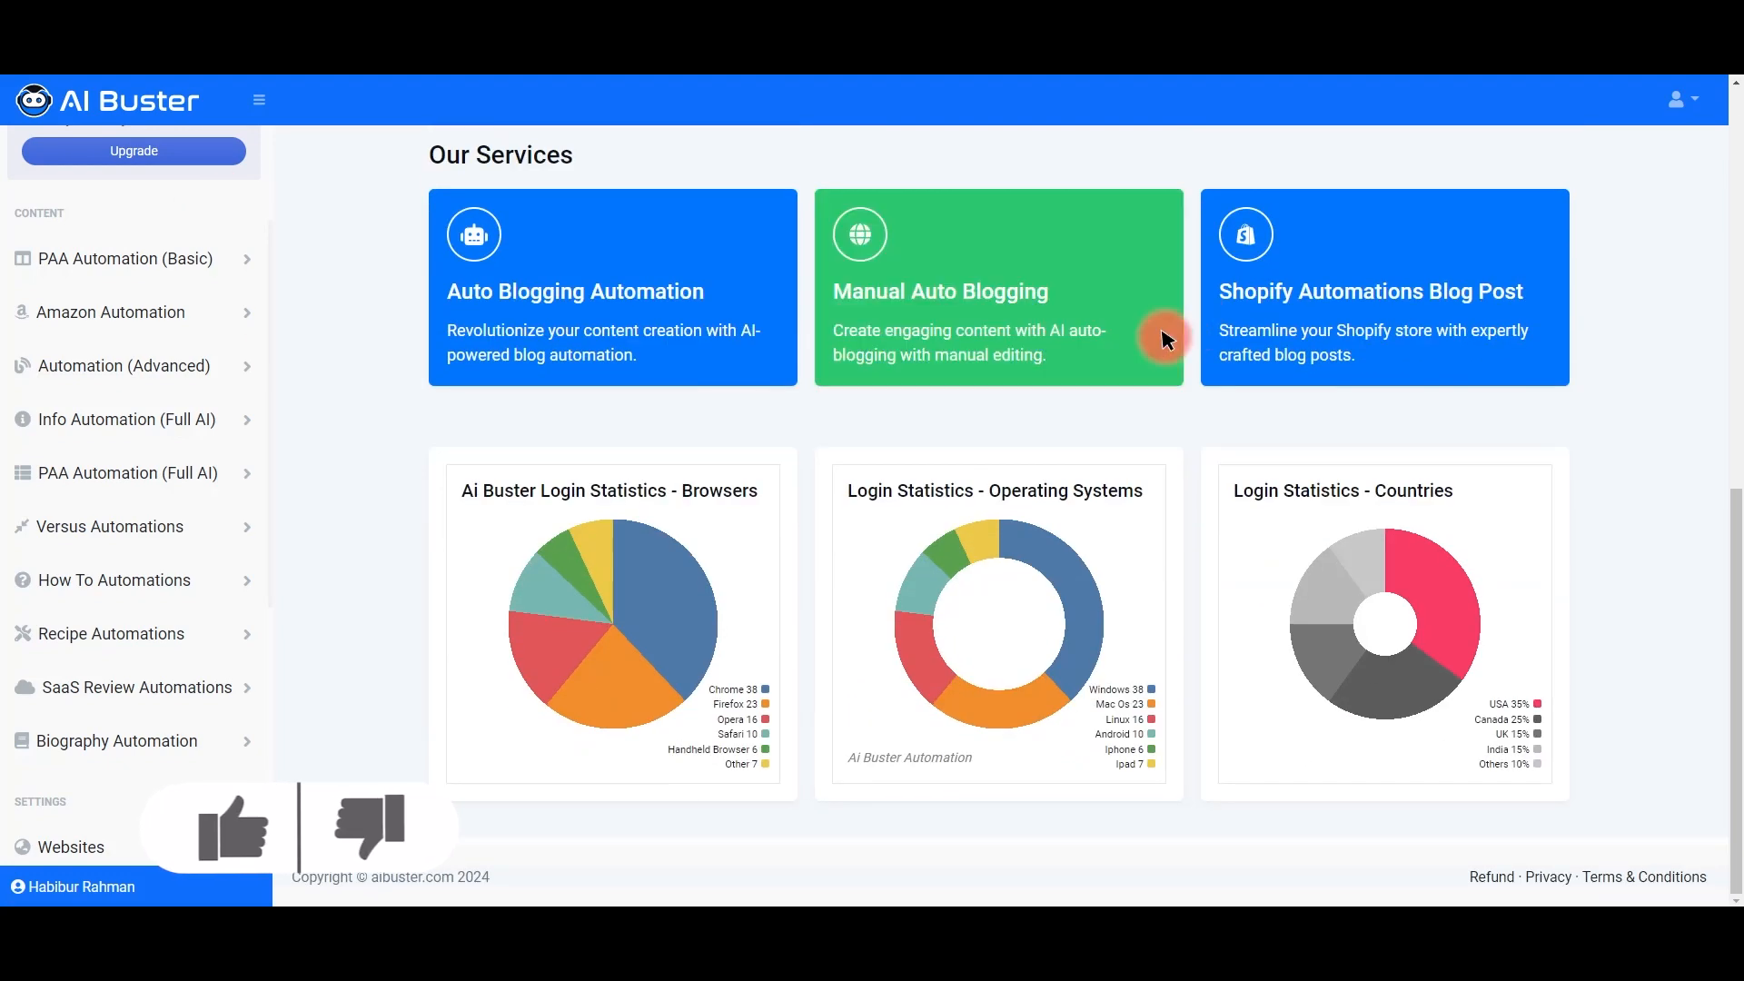
scroll(175, 581, down, 5)
scroll(137, 586, up, 5)
scroll(163, 564, down, 5)
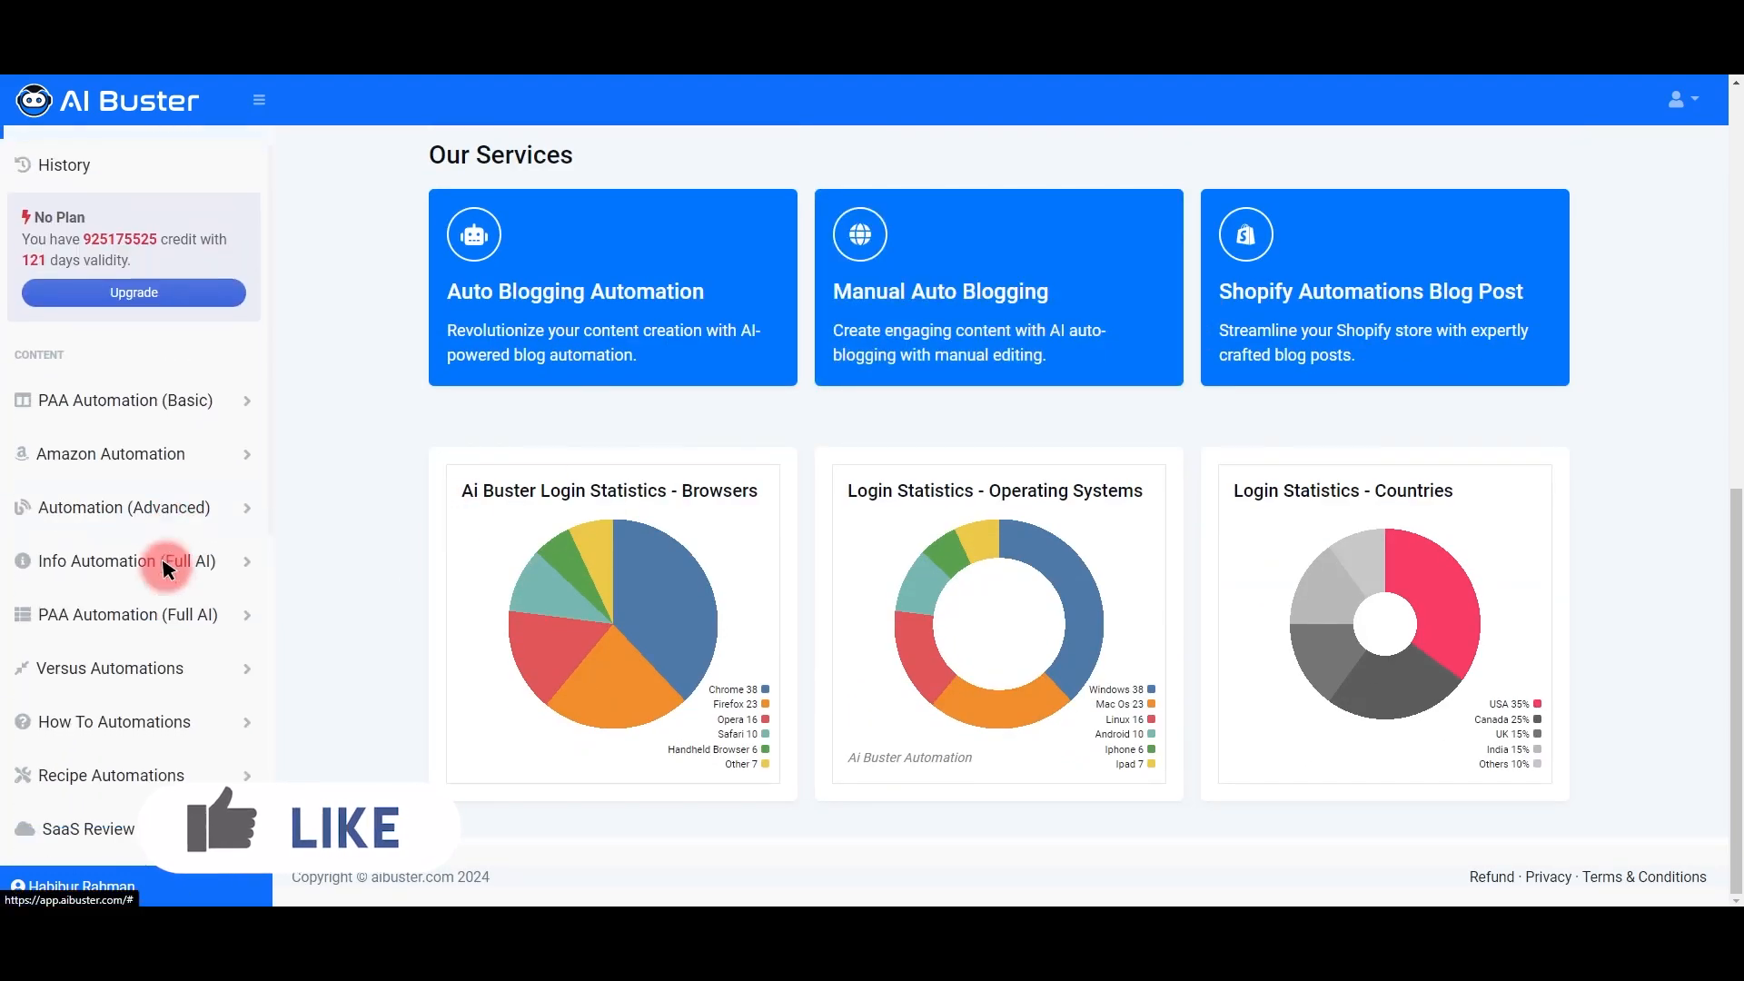
click(73, 356)
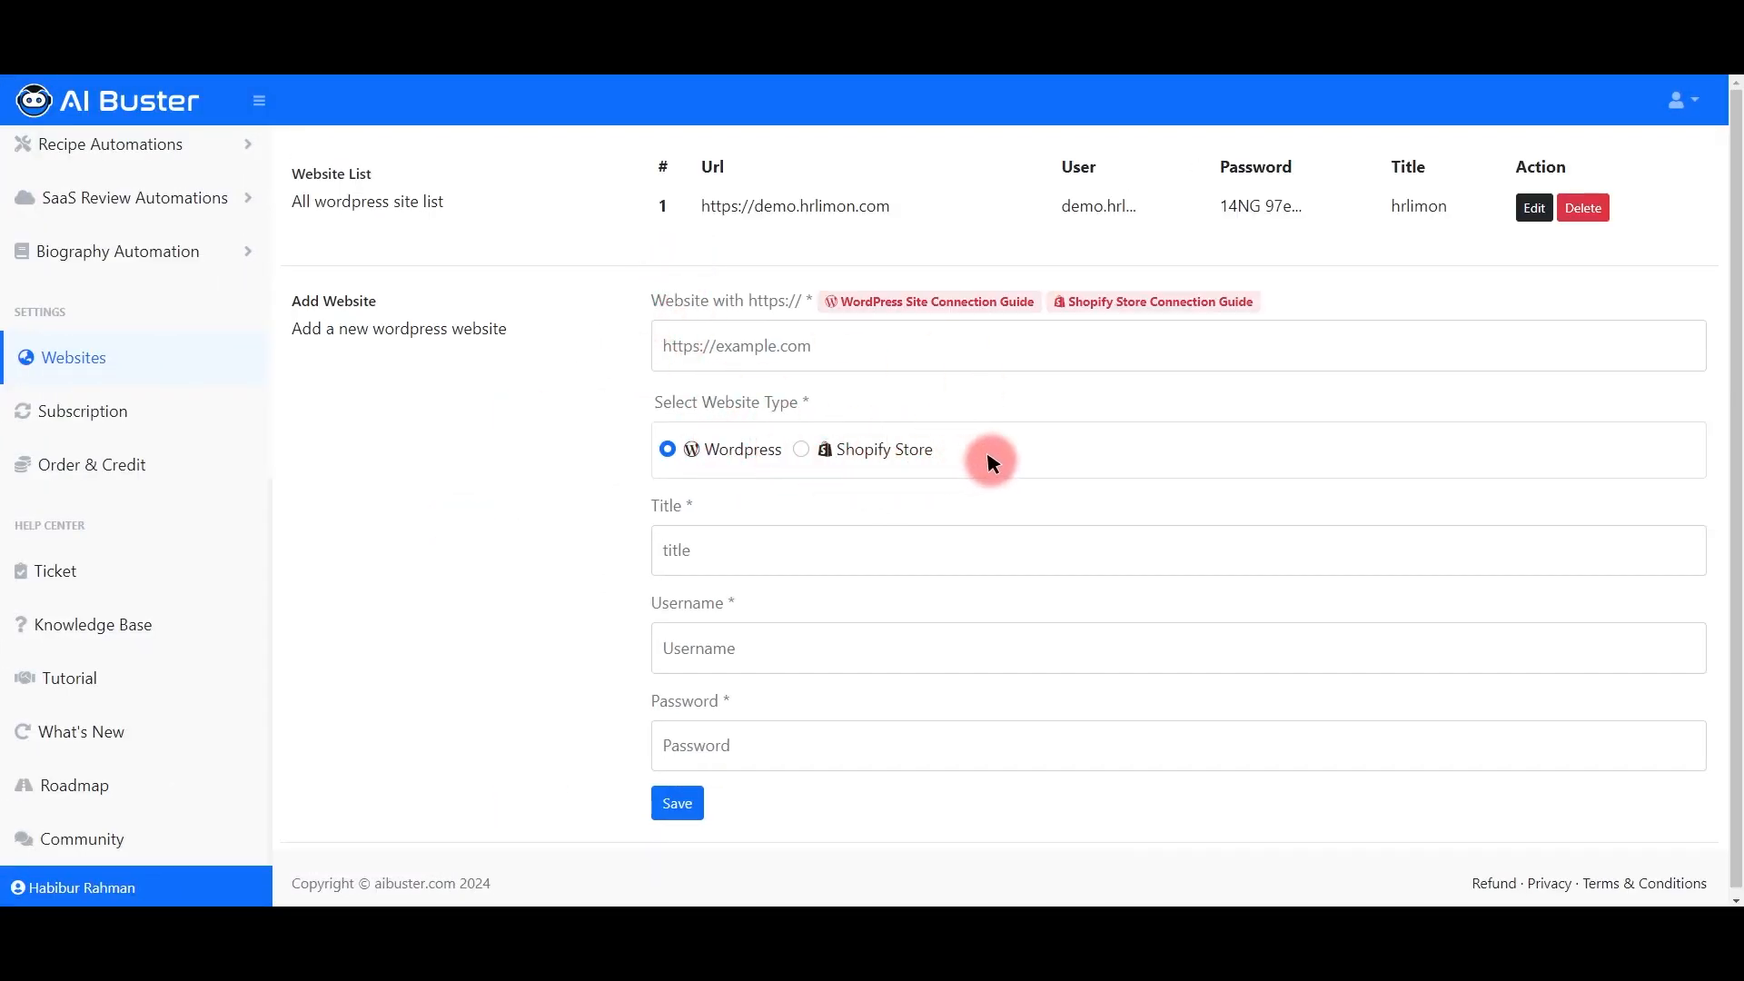
click(928, 299)
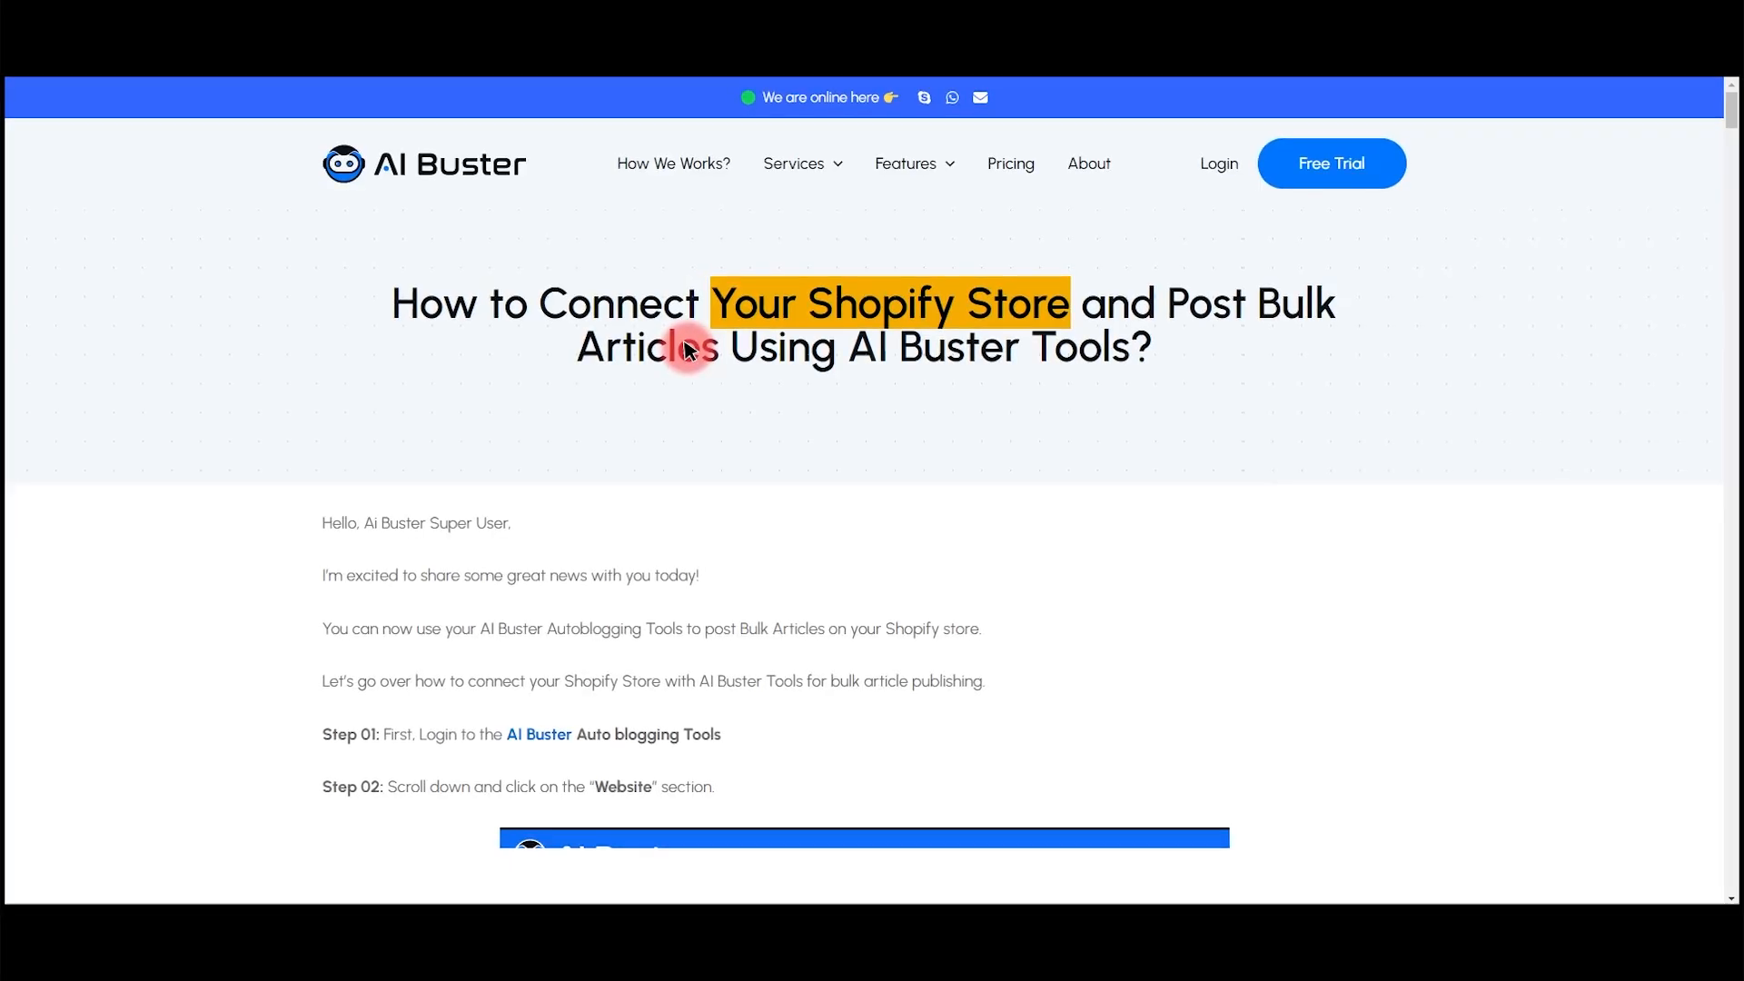
Step: Scroll through the Shopify and WordPress connection guides to read the setup steps
scroll(677, 345, down, 20)
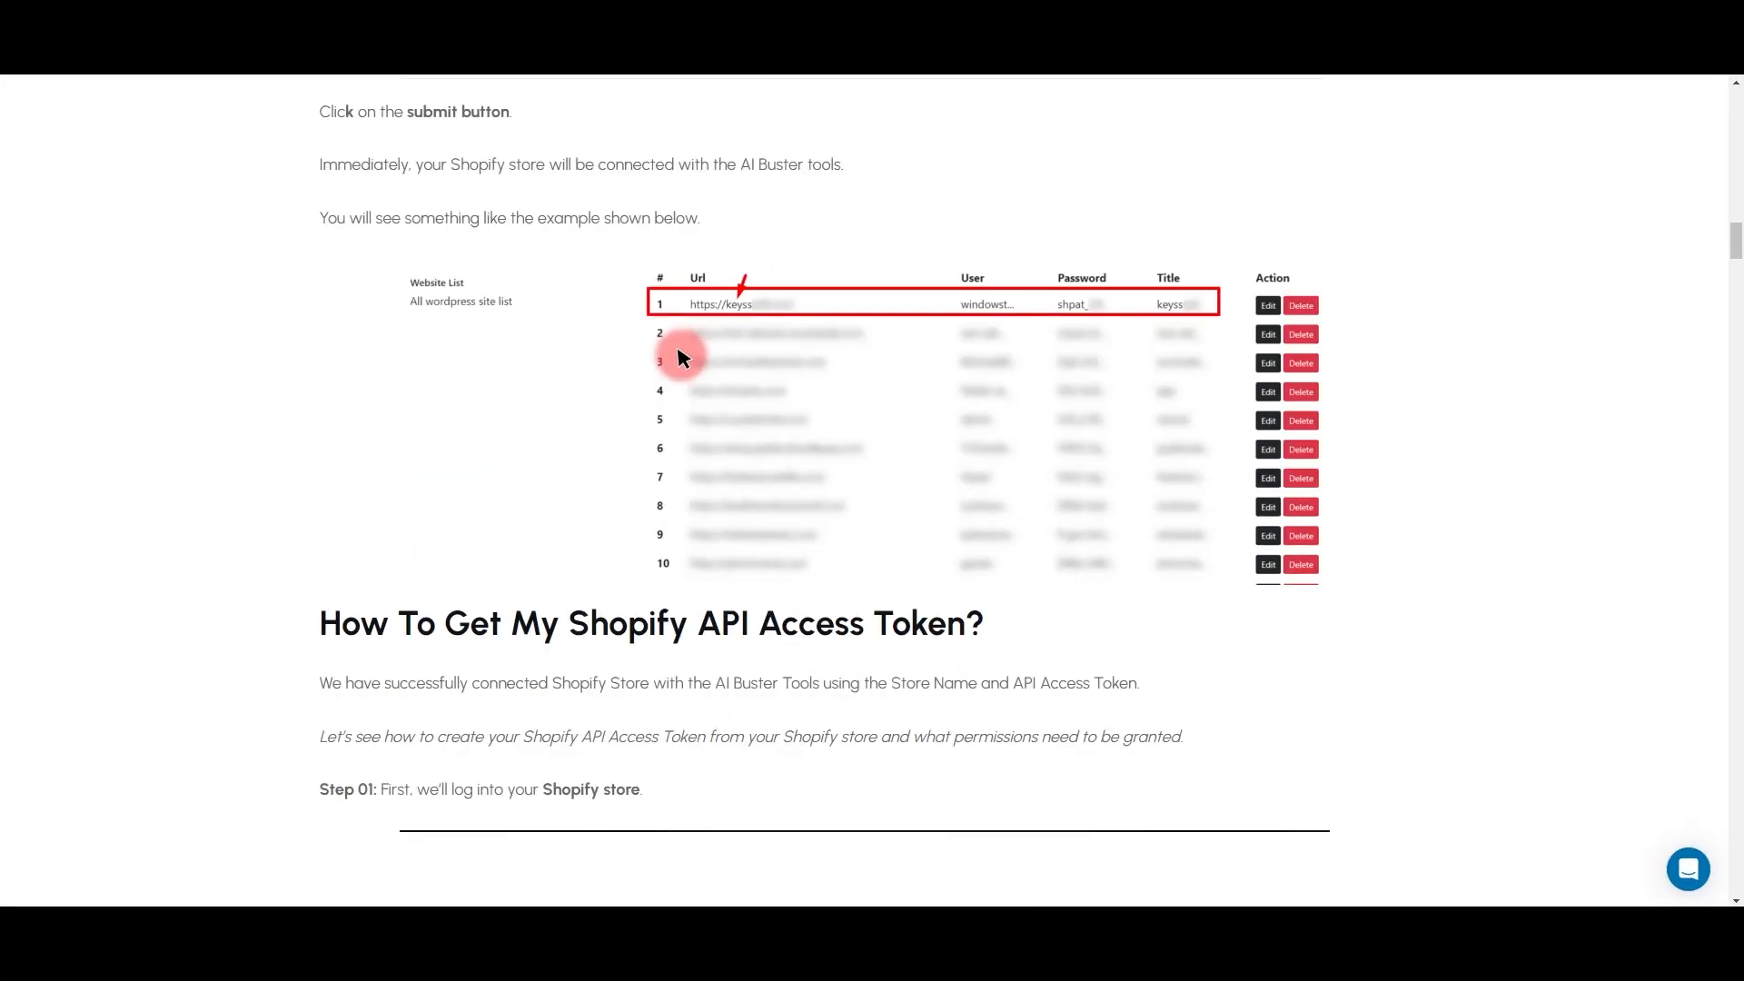
scroll(683, 357, down, 20)
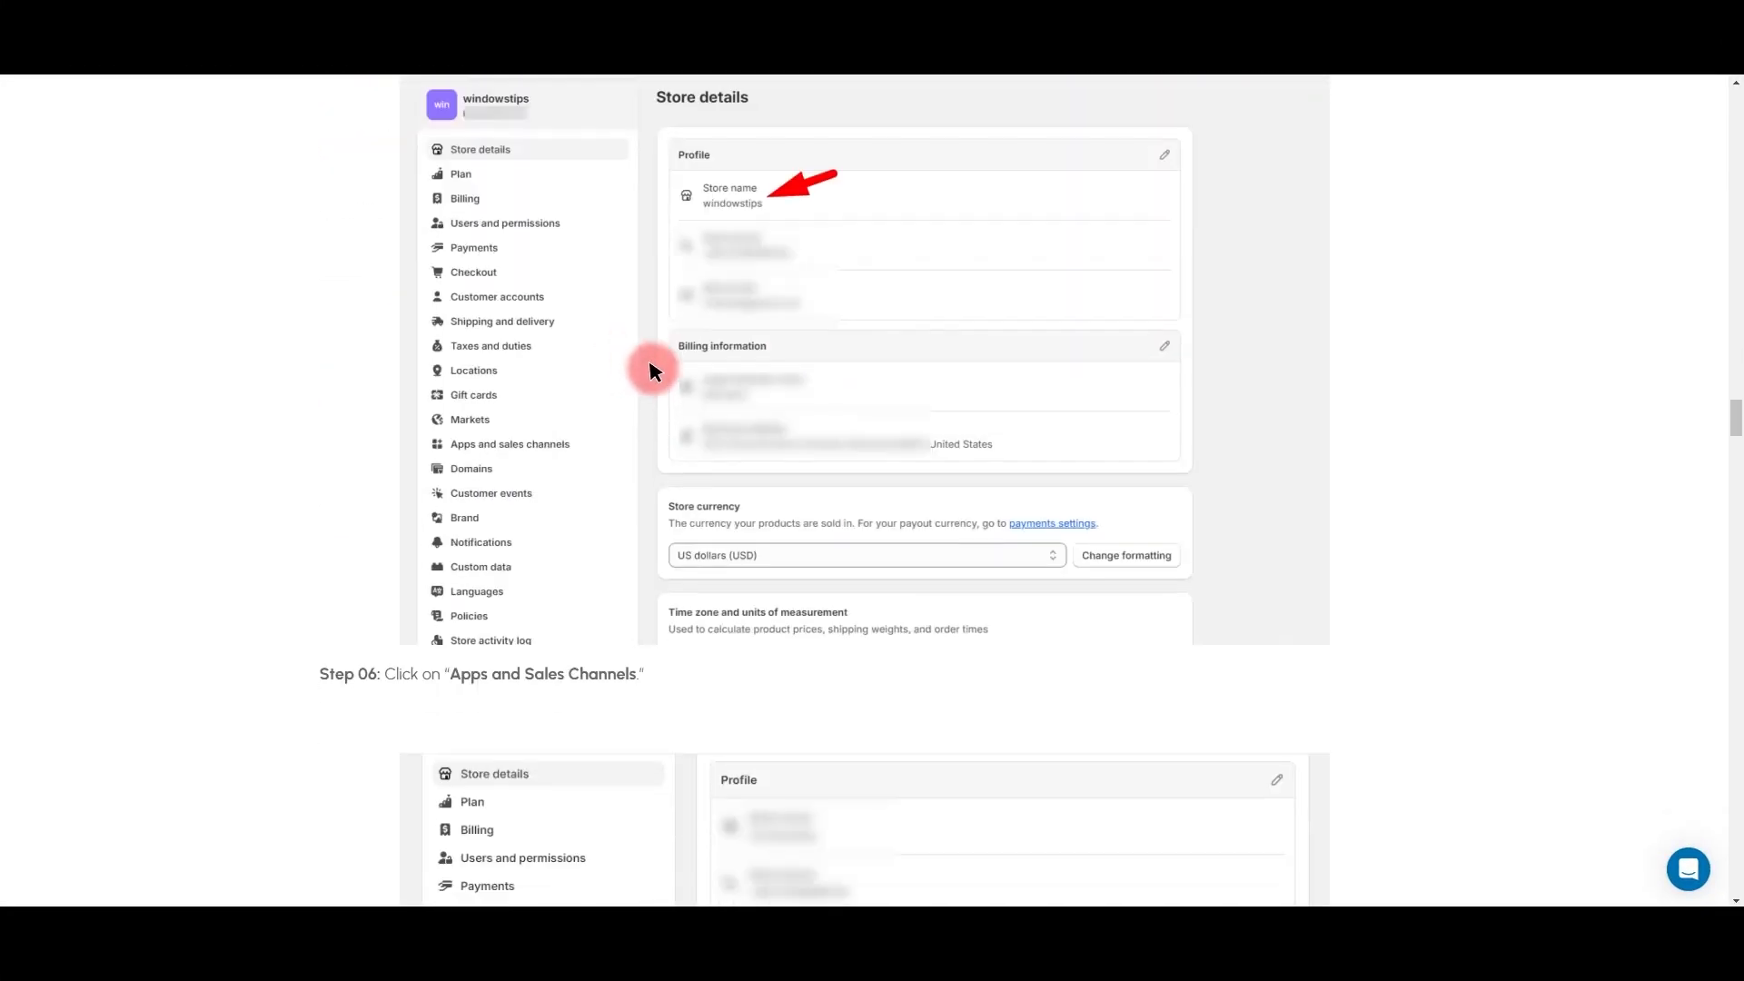
scroll(484, 345, down, 20)
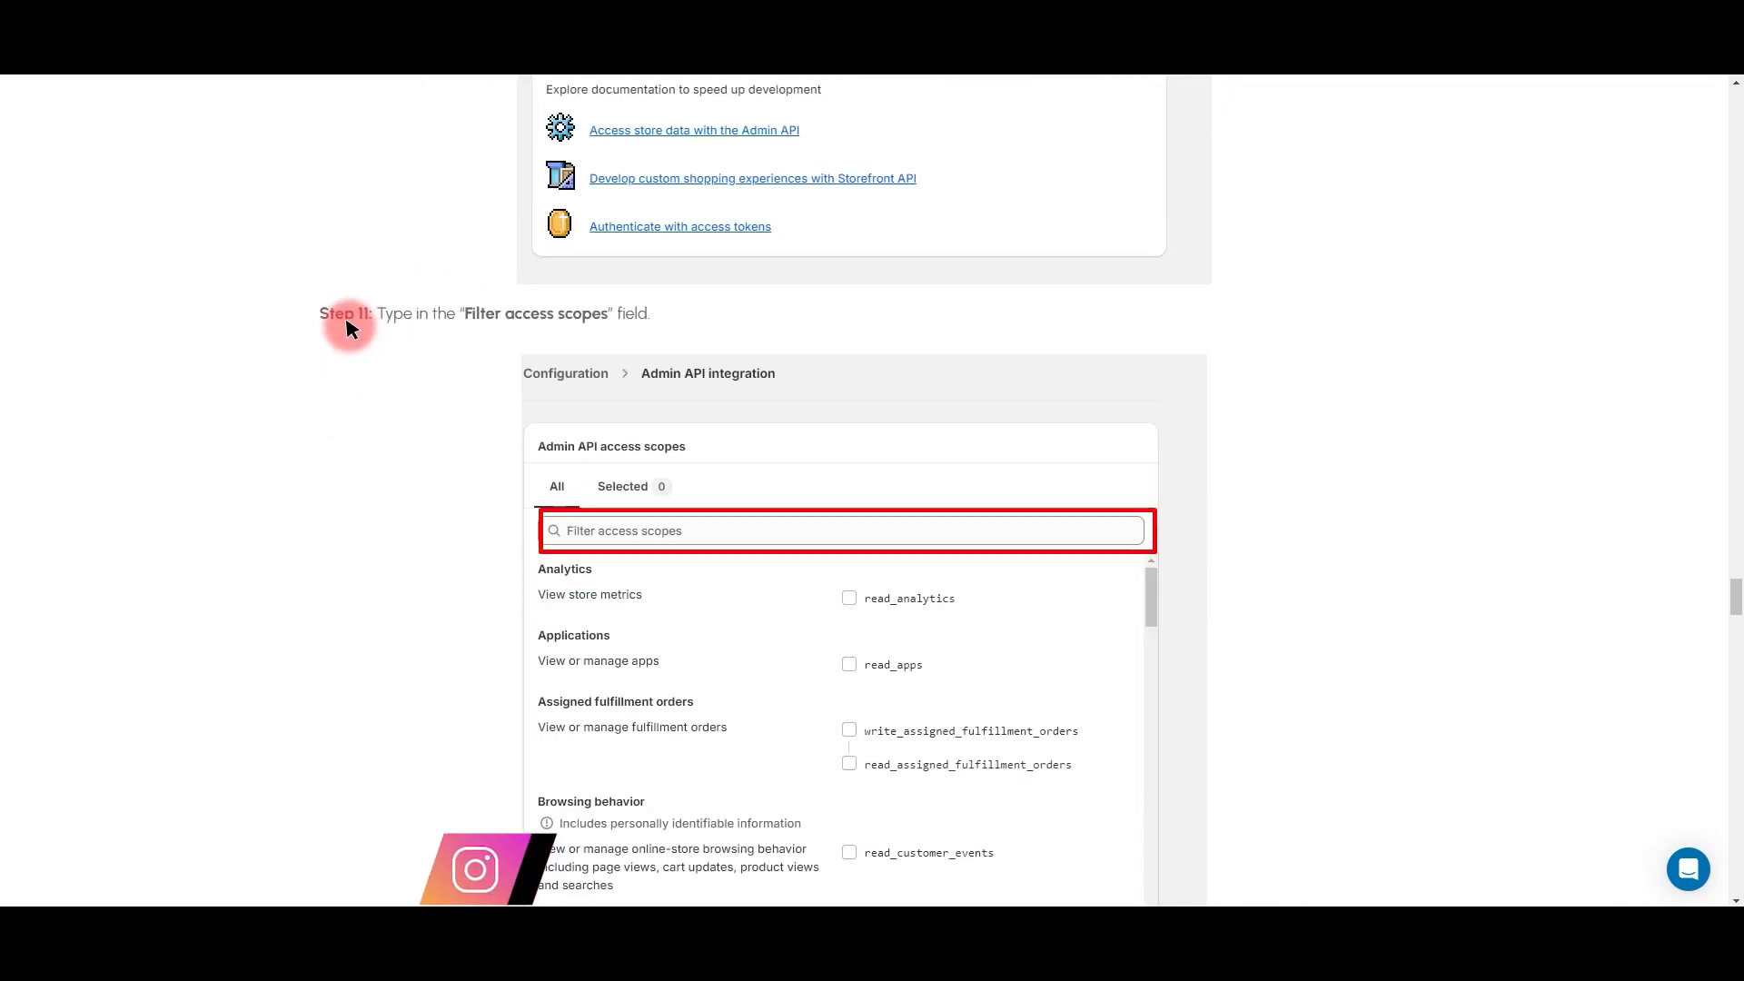
scroll(300, 409, down, 20)
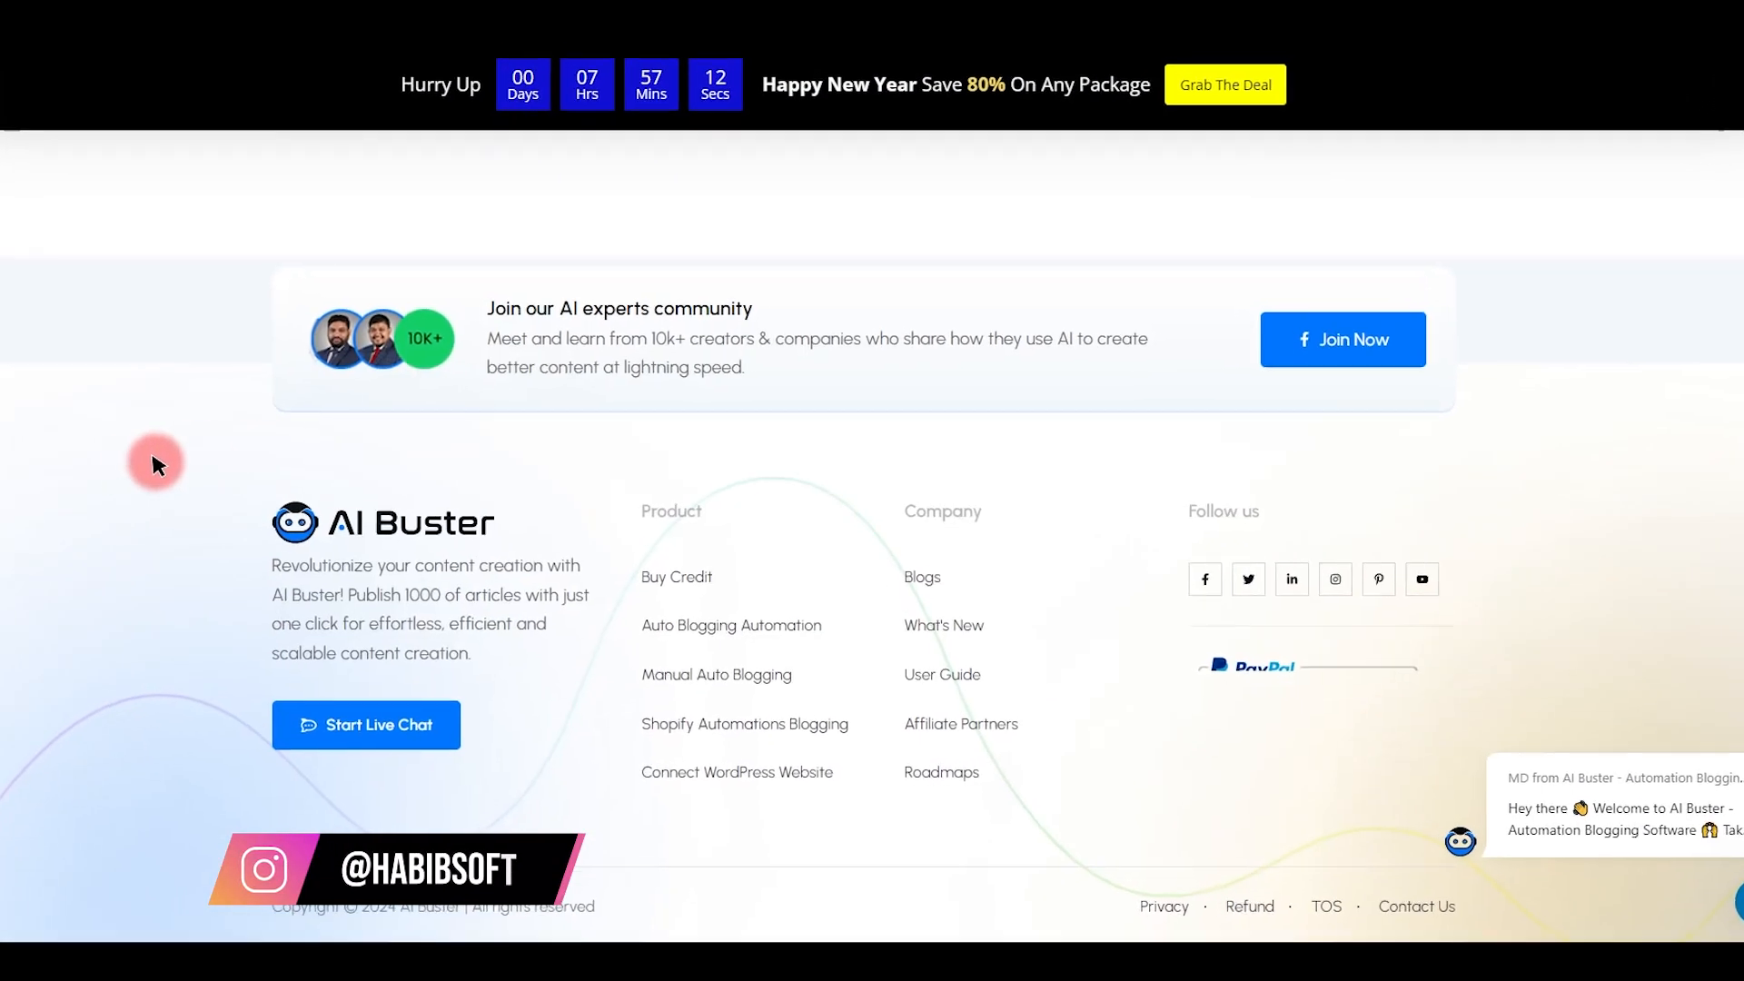
scroll(250, 477, up, 20)
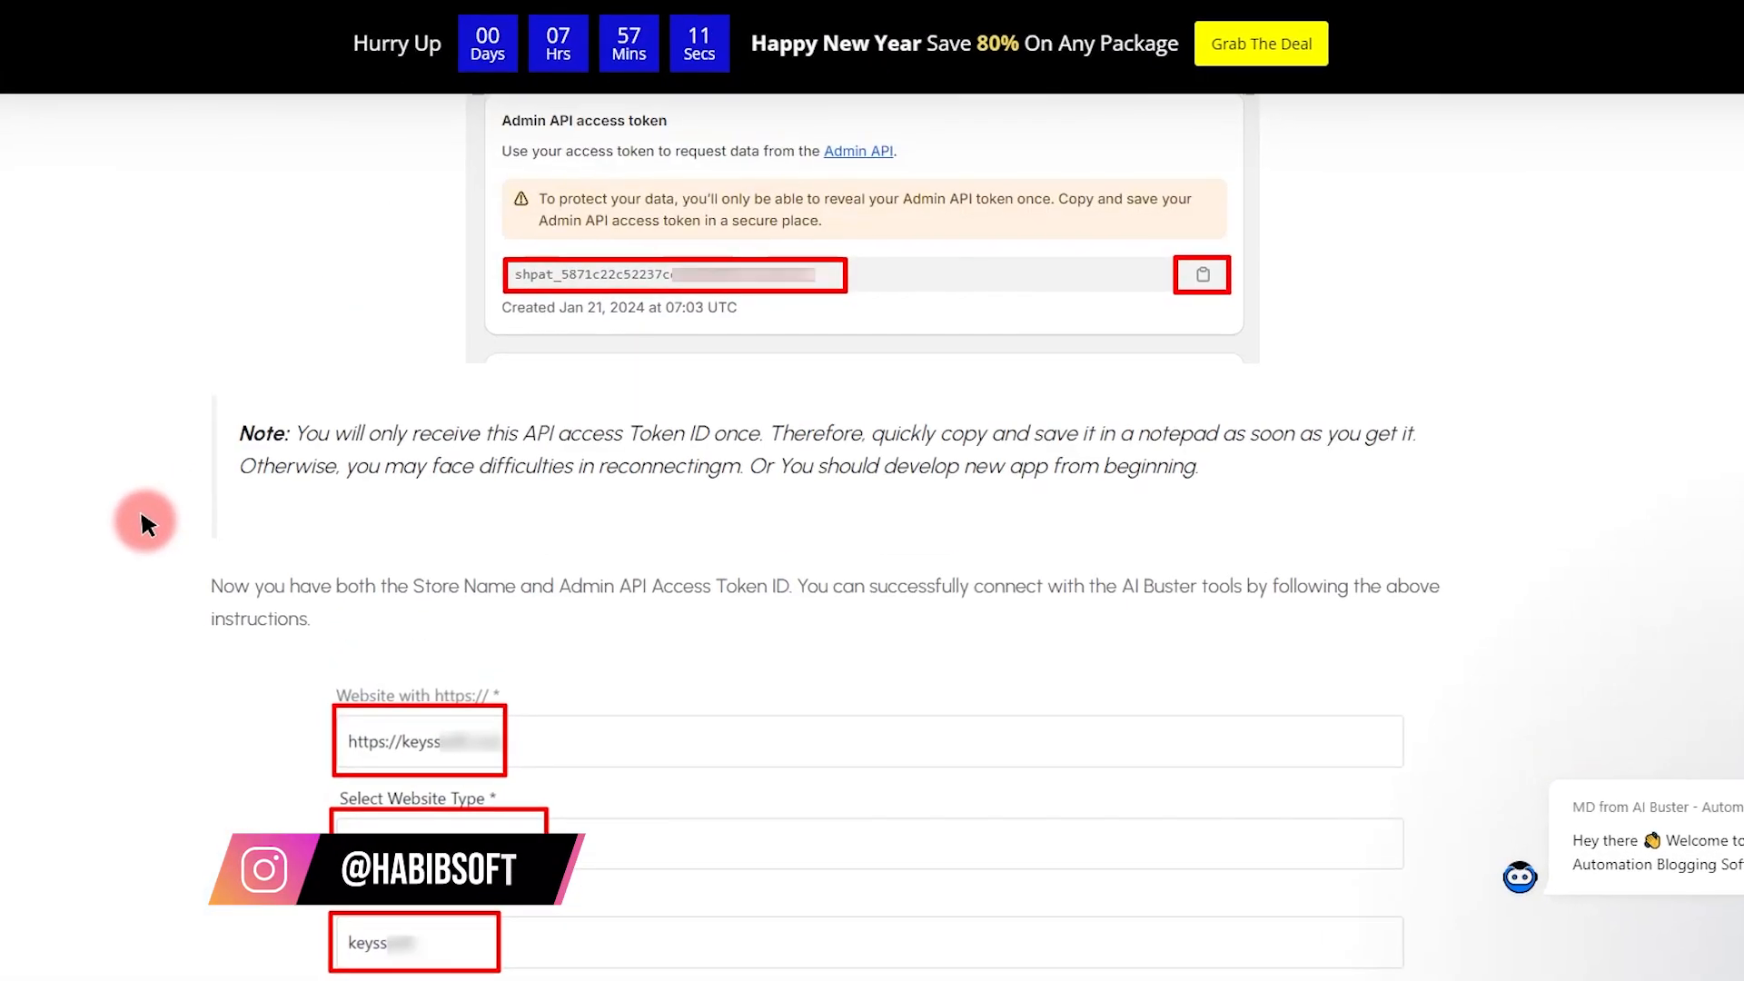
scroll(113, 540, down, 15)
scroll(181, 300, up, 20)
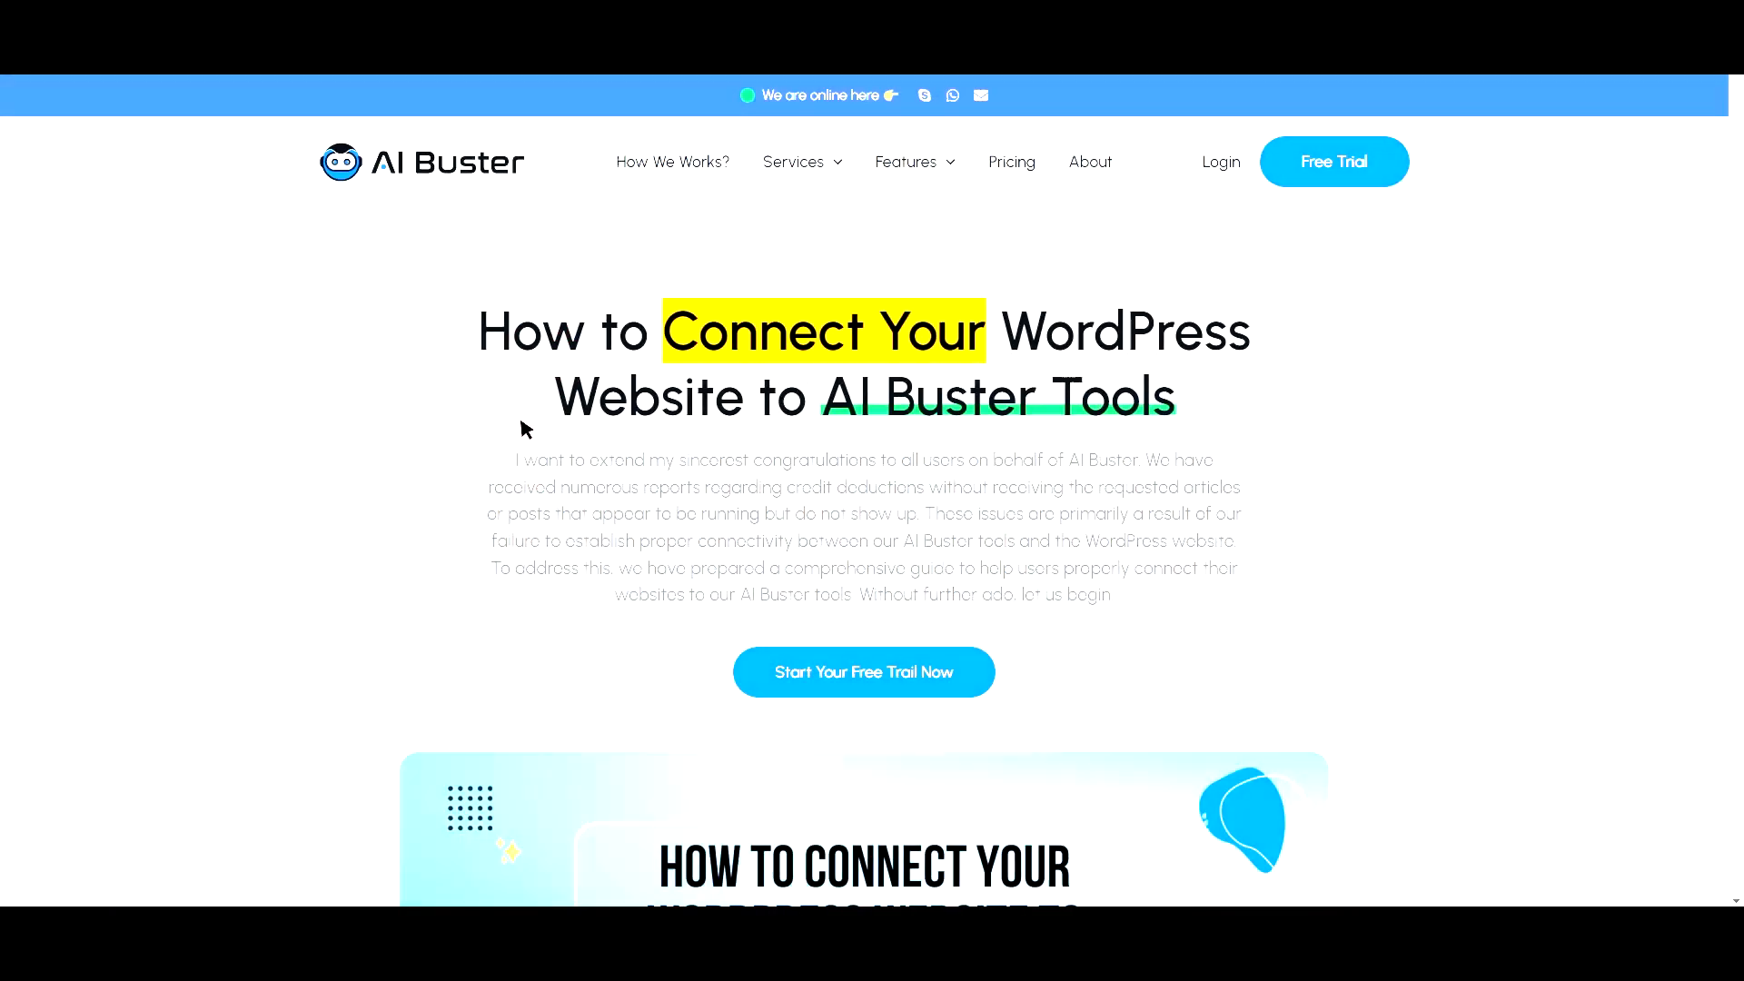
scroll(506, 423, down, 7)
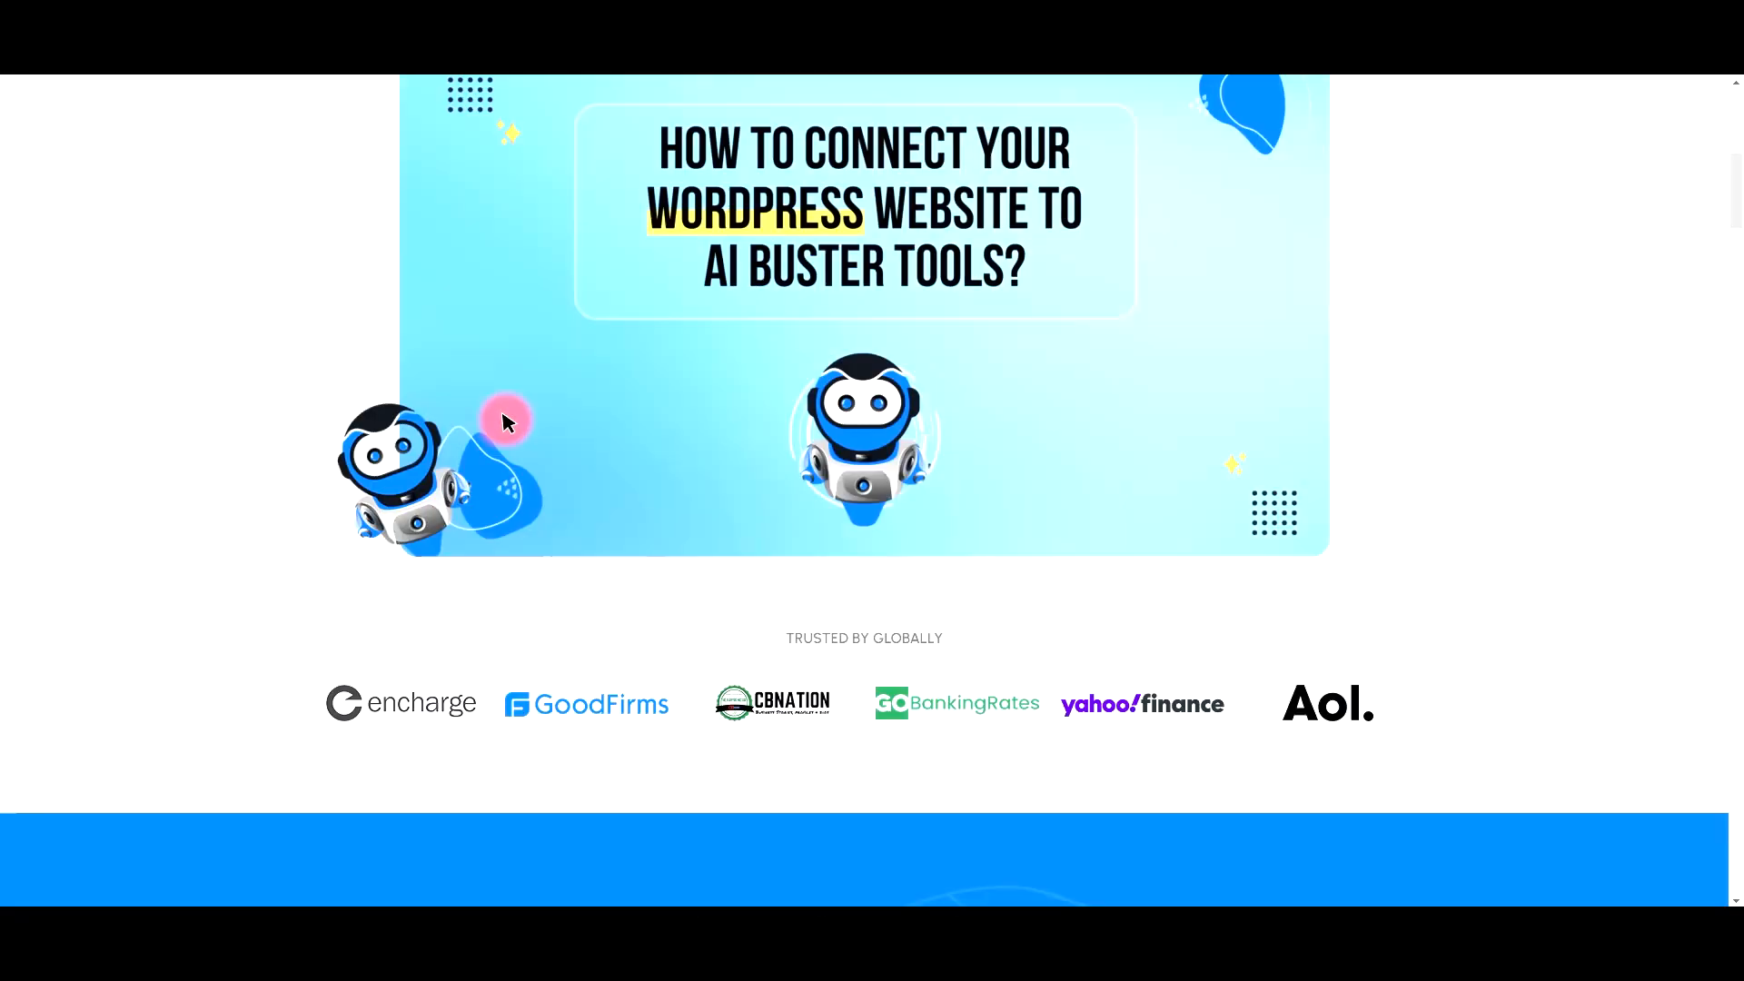
scroll(506, 422, down, 20)
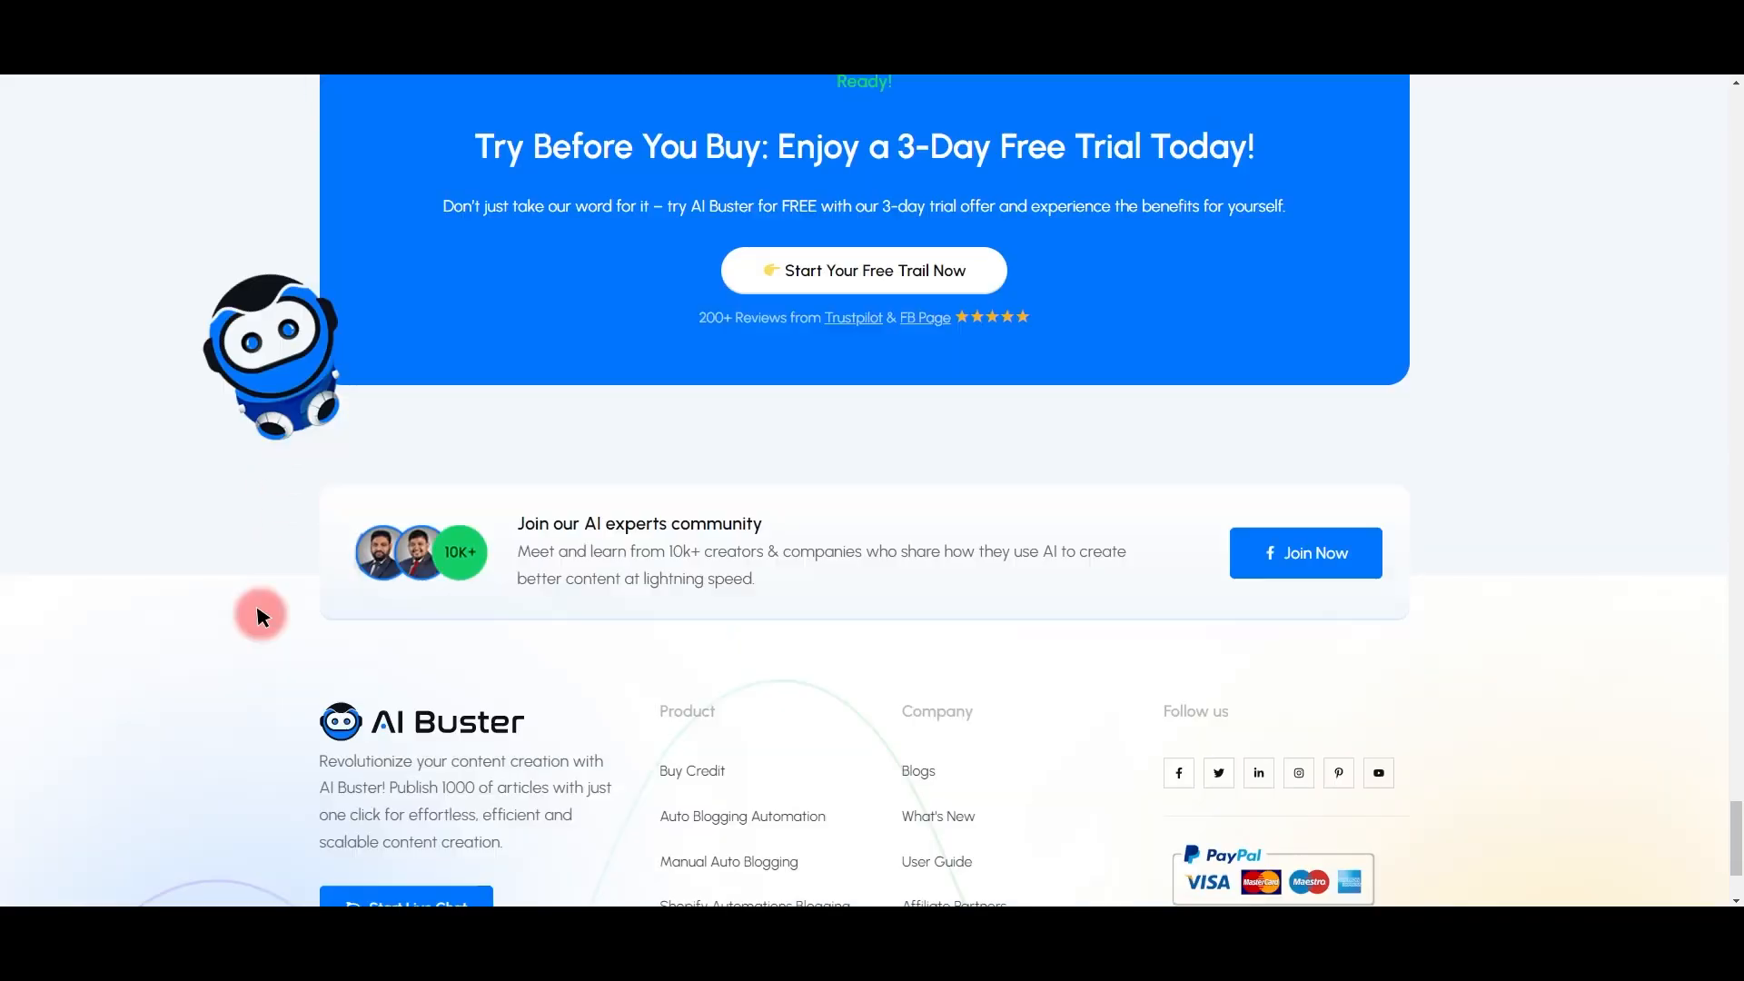
scroll(350, 603, up, 15)
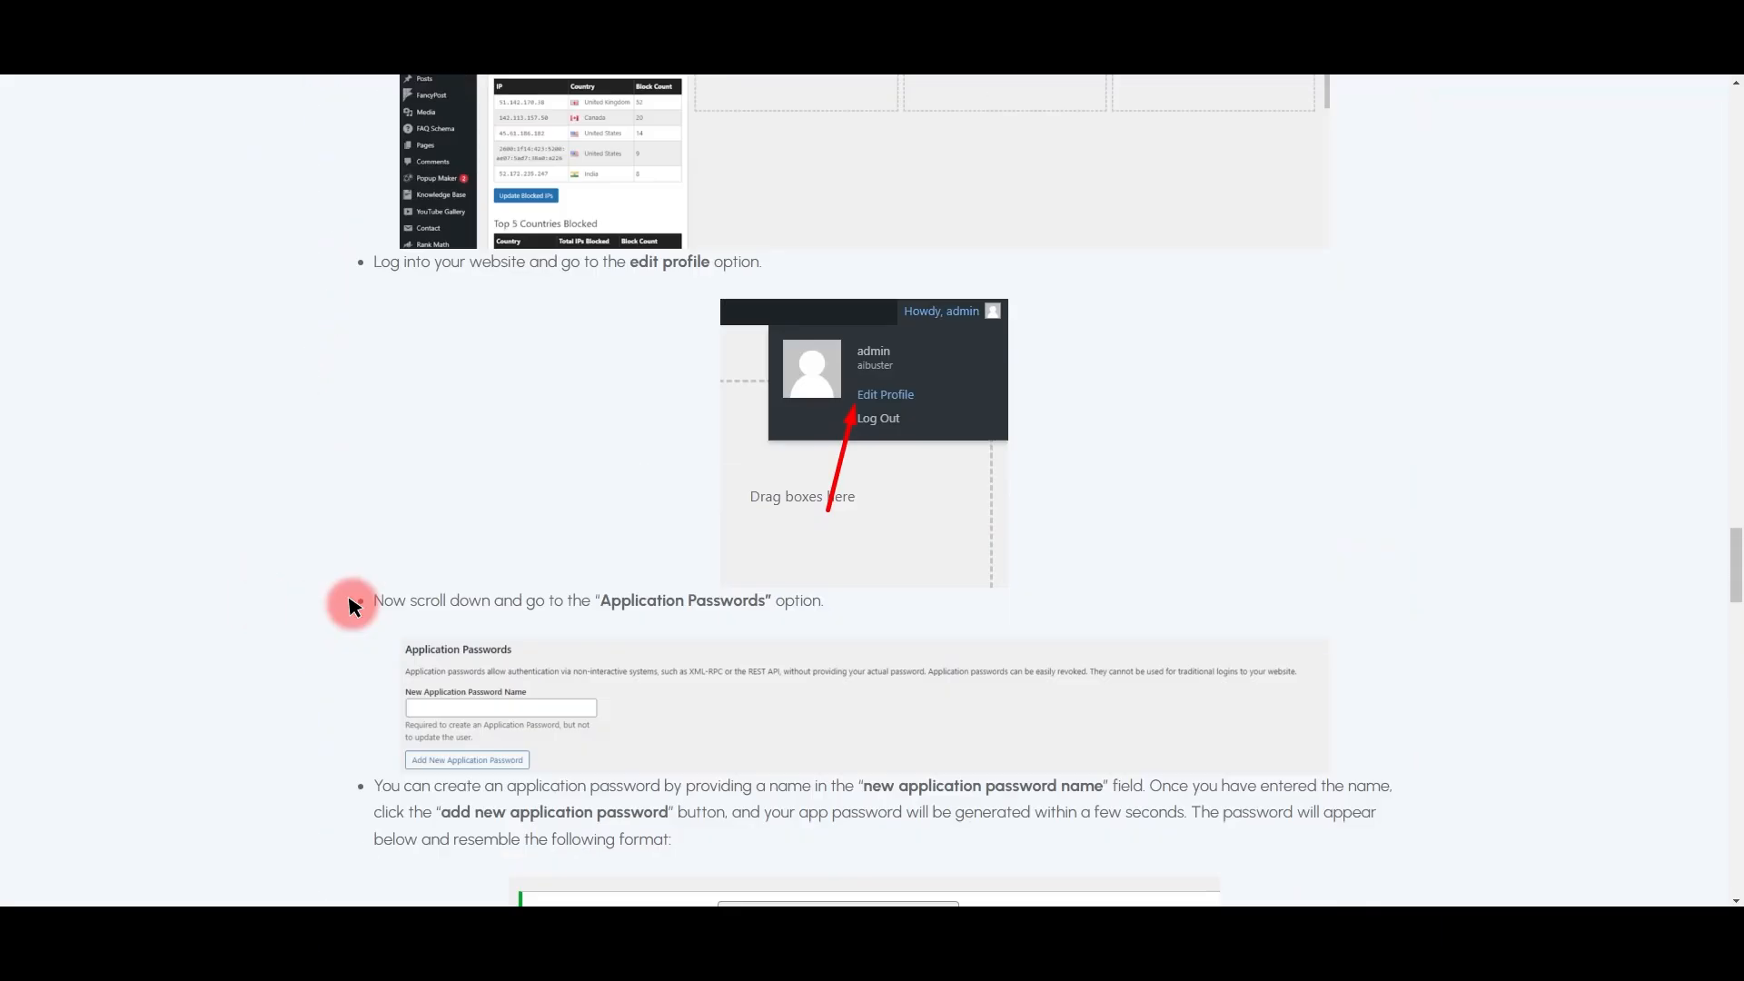
scroll(351, 603, up, 20)
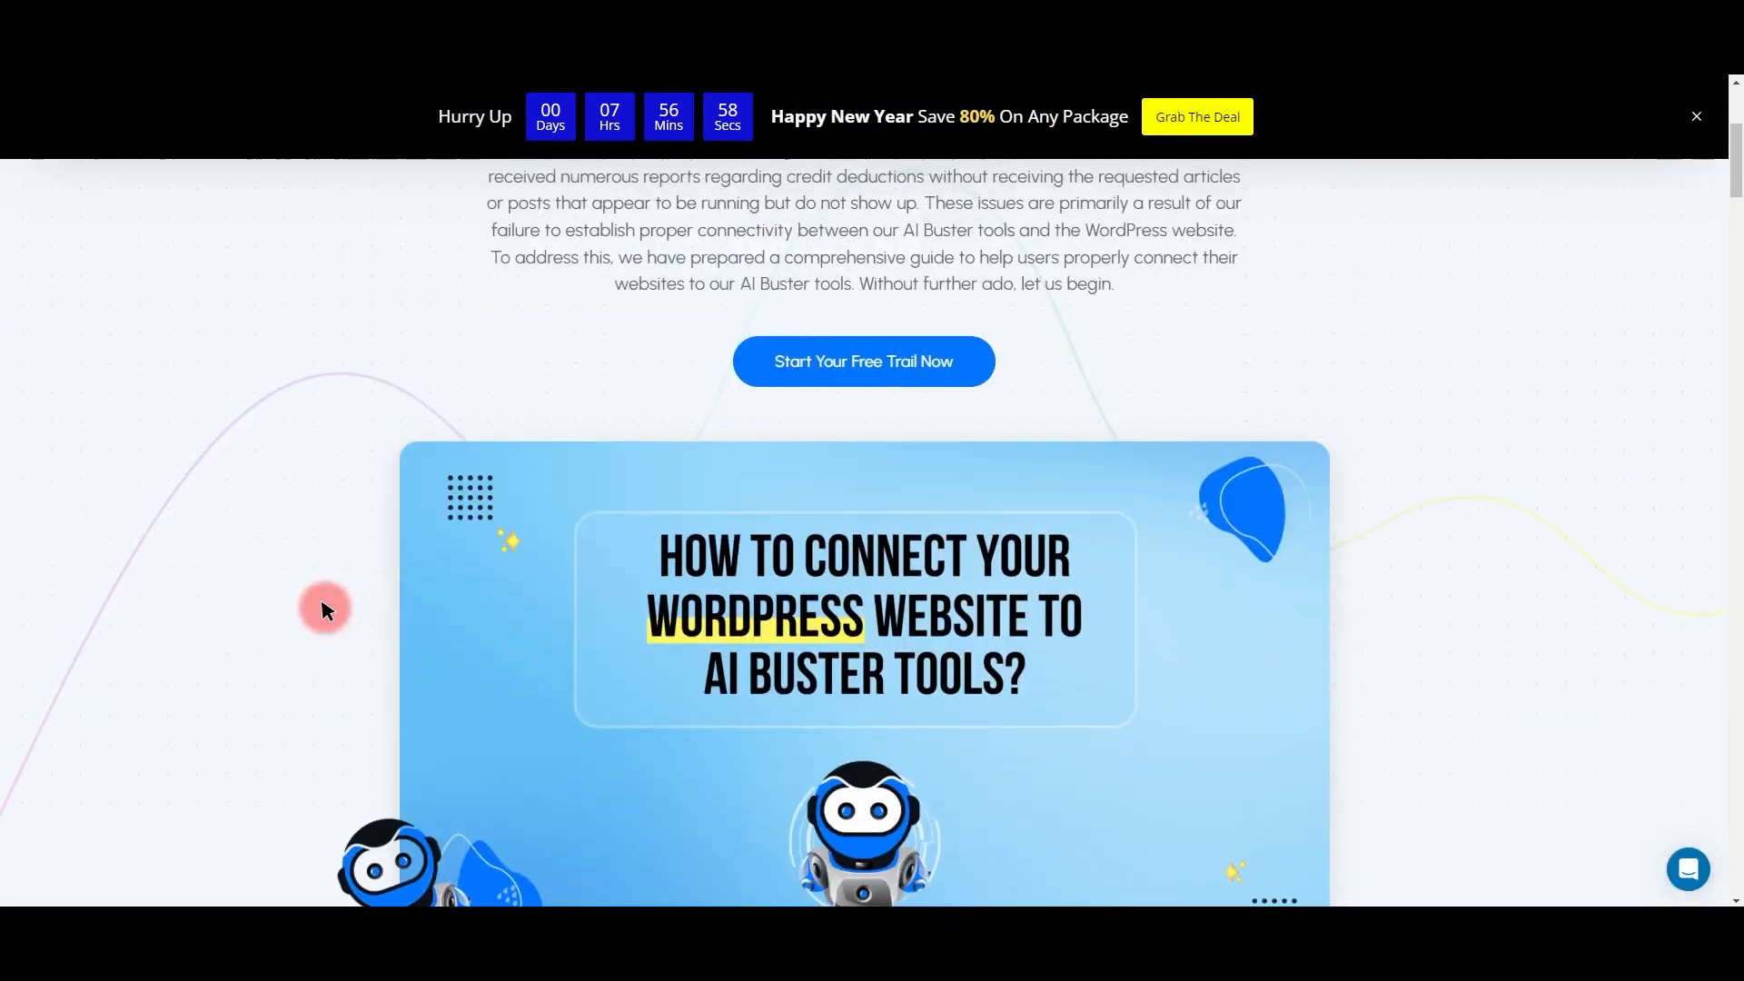
scroll(325, 608, up, 5)
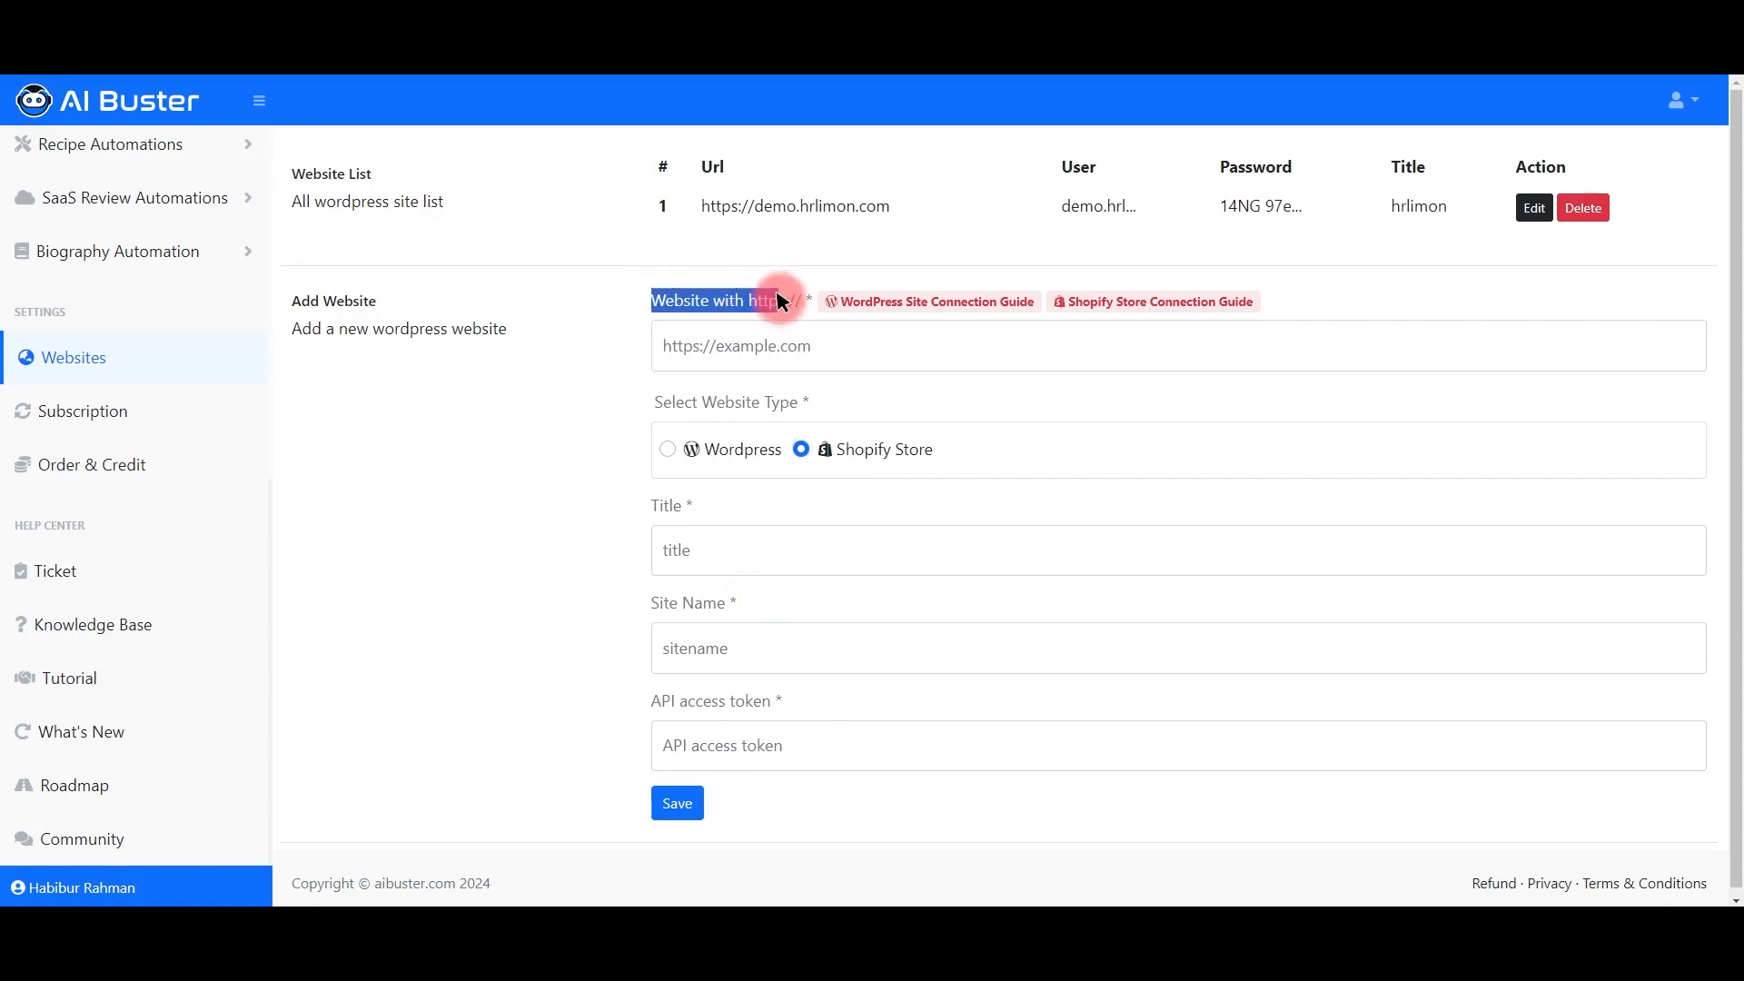
Step: Highlight the Title, Site Name and API access token fields, then search Google for 'shopify'
drag(652, 507, 700, 506)
drag(652, 601, 711, 625)
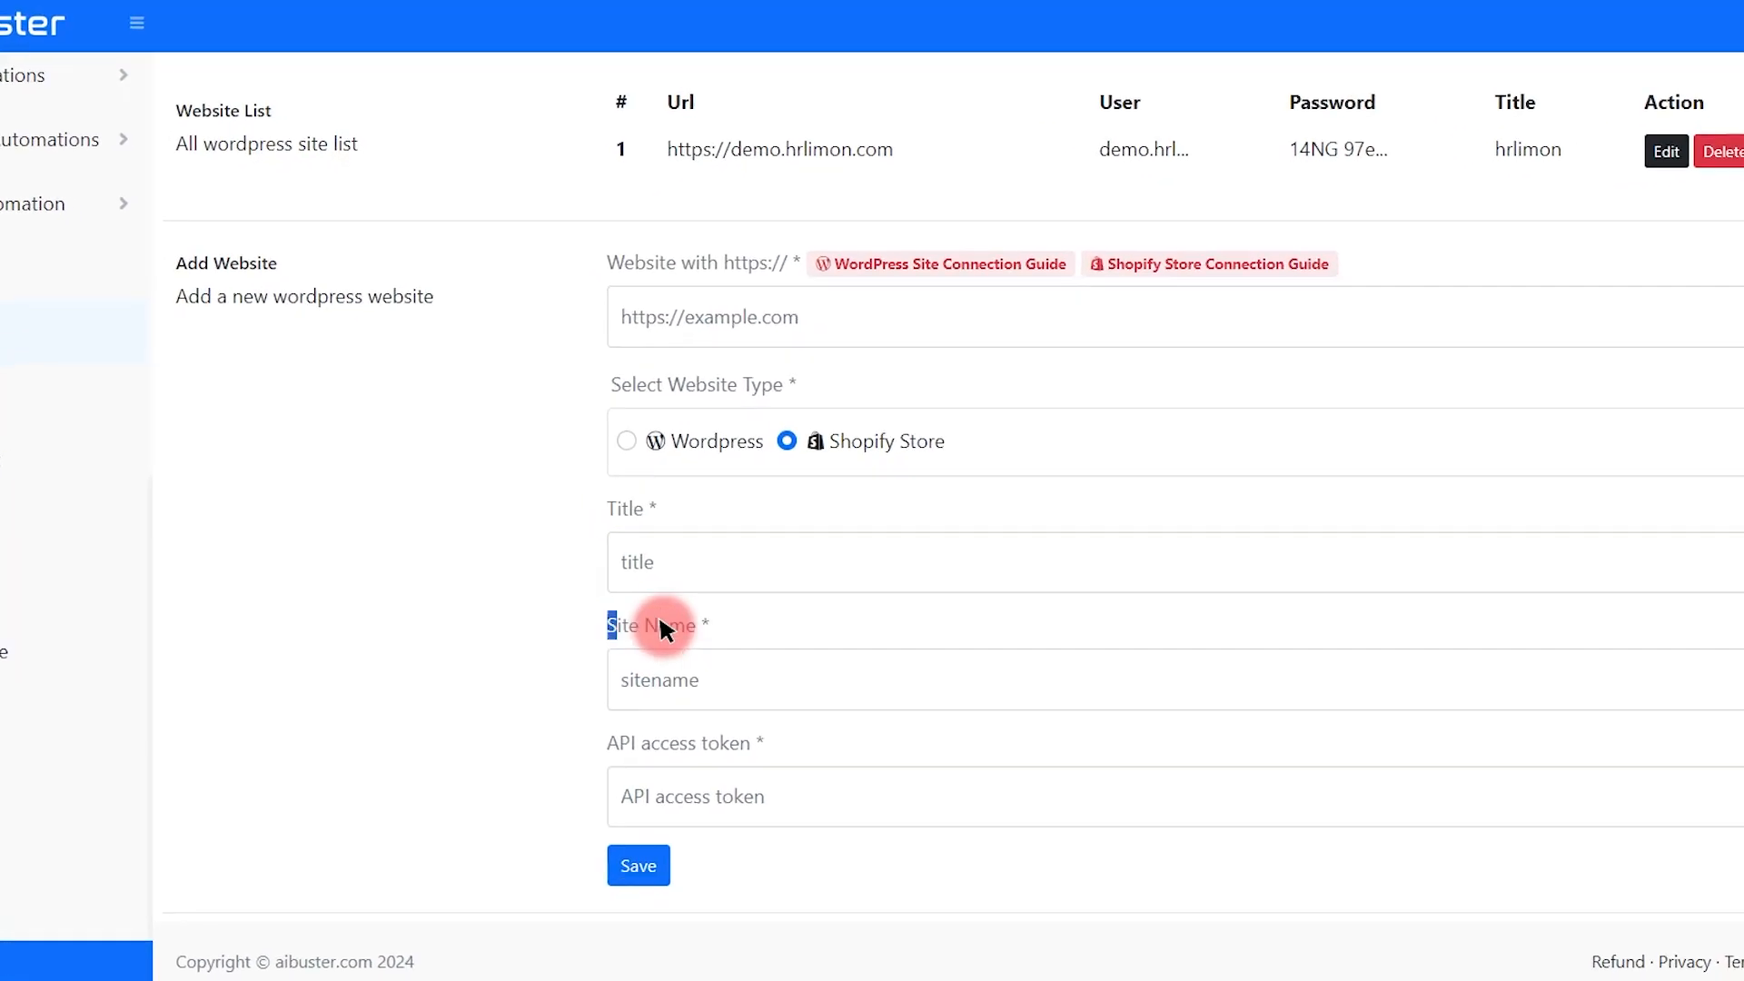
drag(609, 742, 766, 743)
click(403, 701)
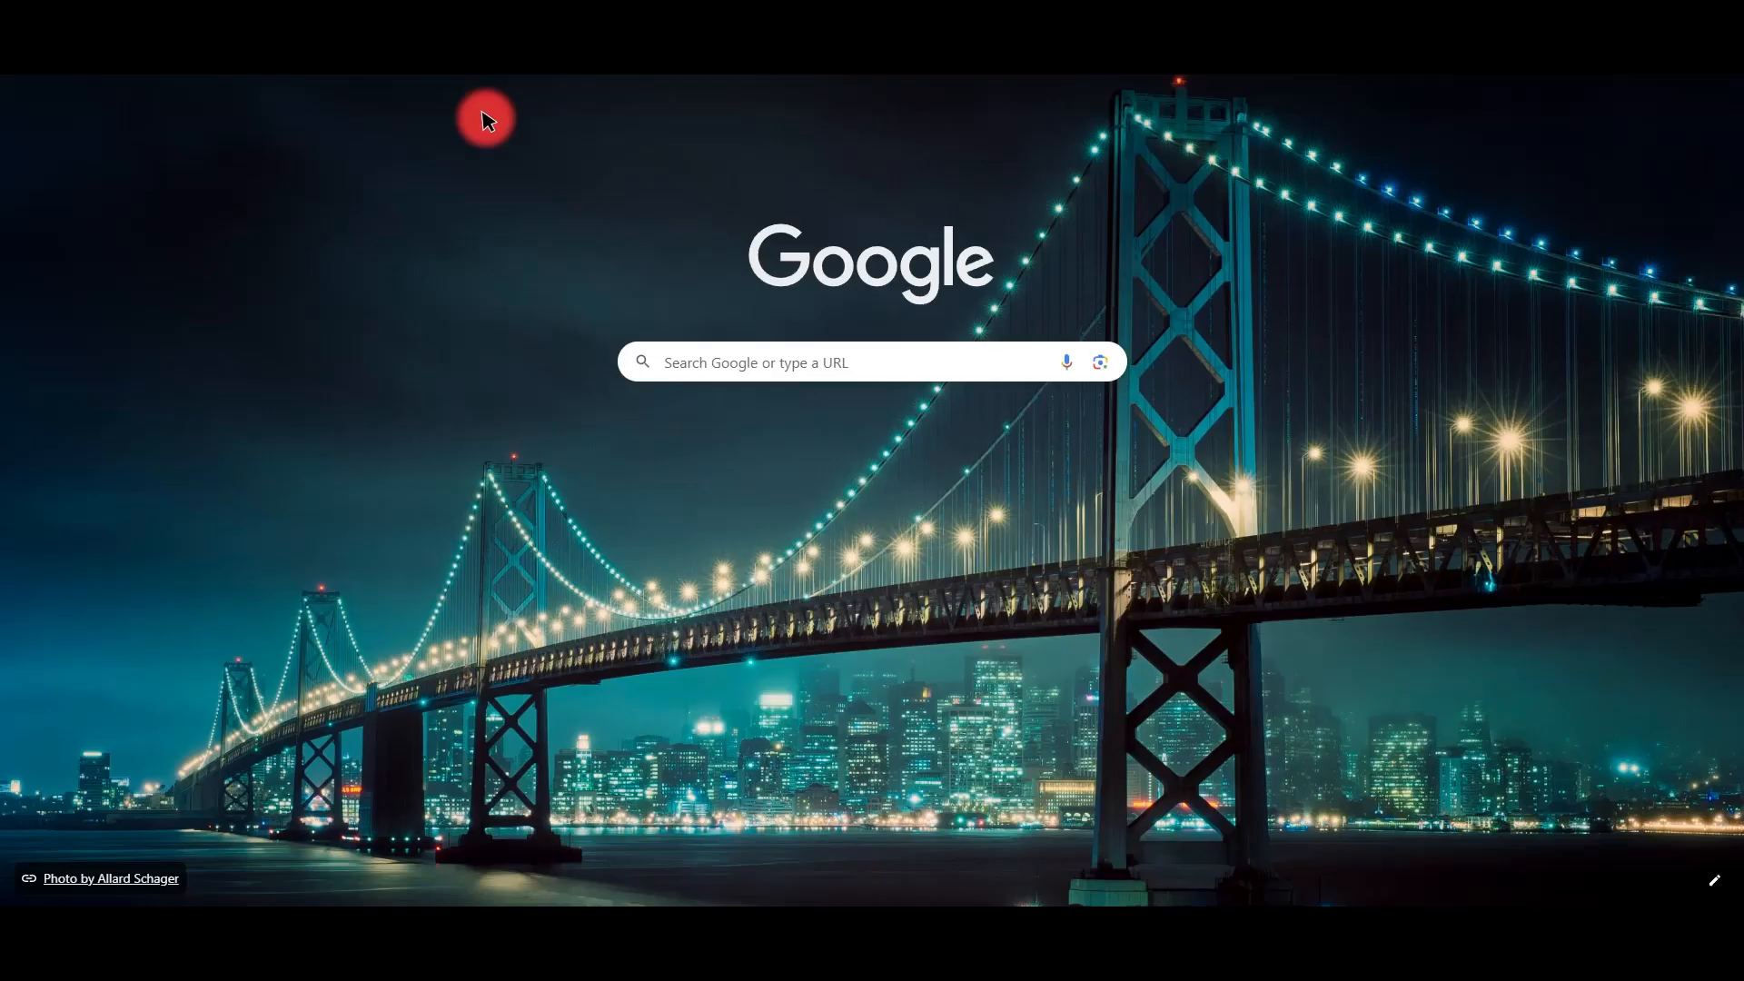
text(shopify)
key(Return)
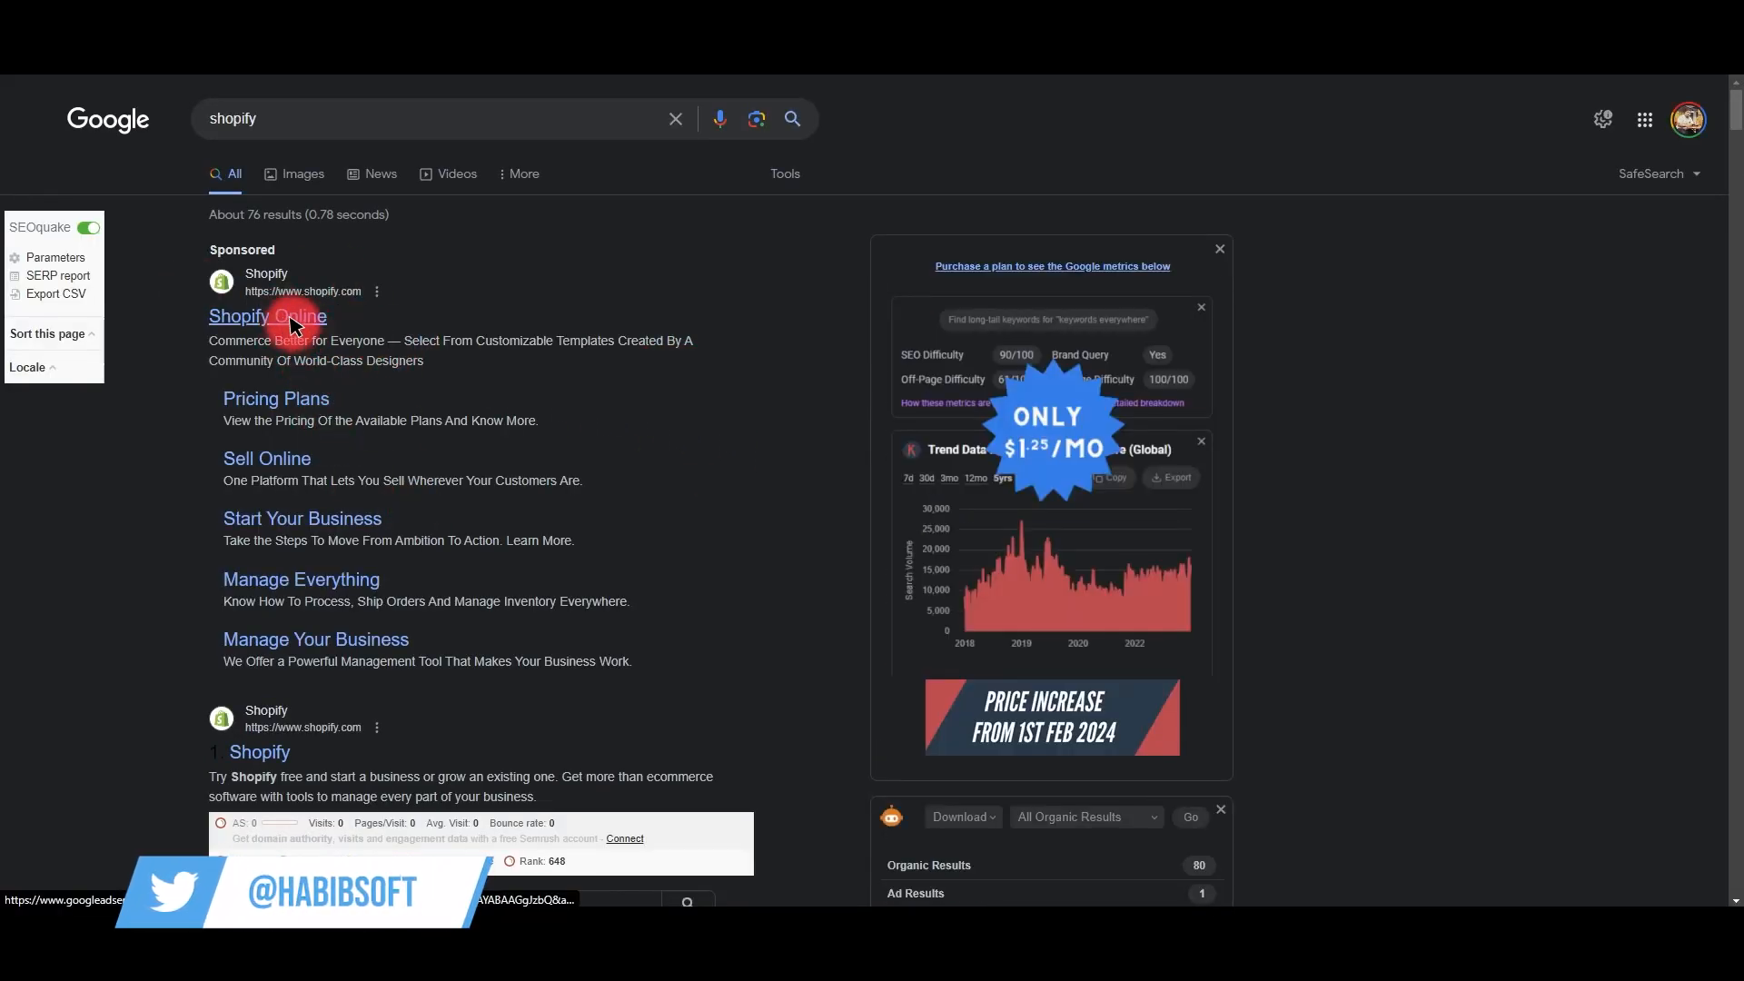
Step: Try the sponsored Shopify Online result, go back, and open the official Shopify site
click(290, 315)
click(20, 56)
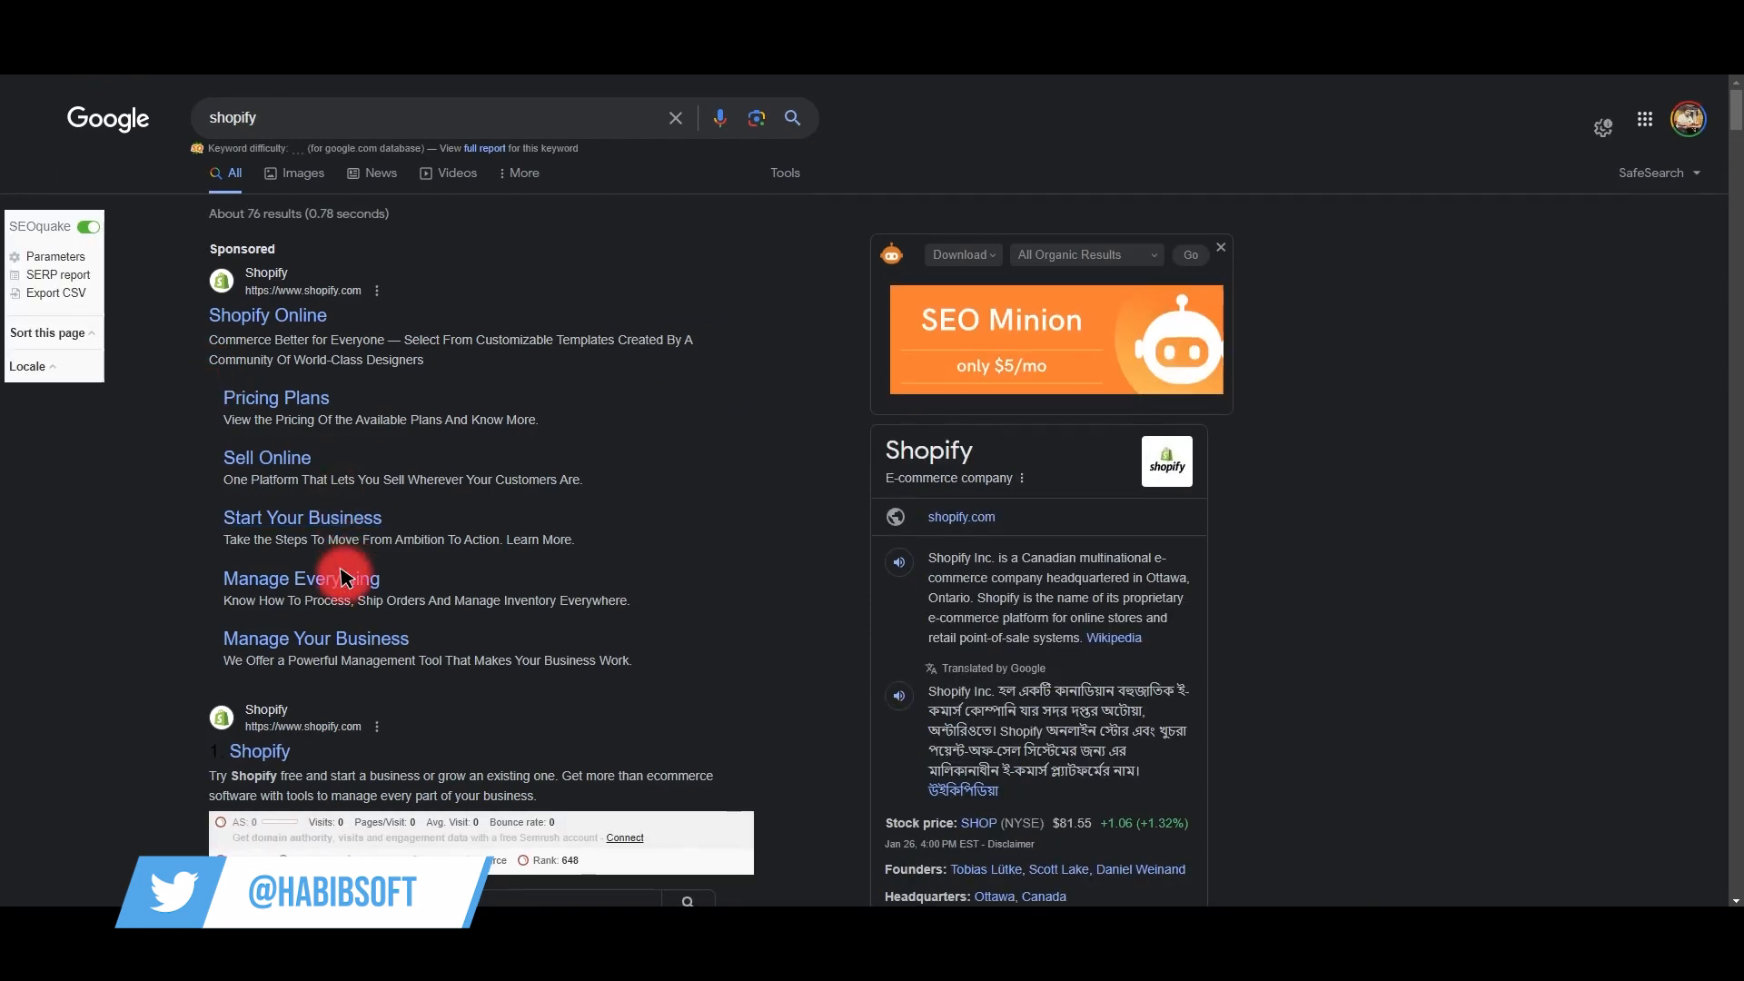
scroll(318, 575, down, 2)
click(261, 569)
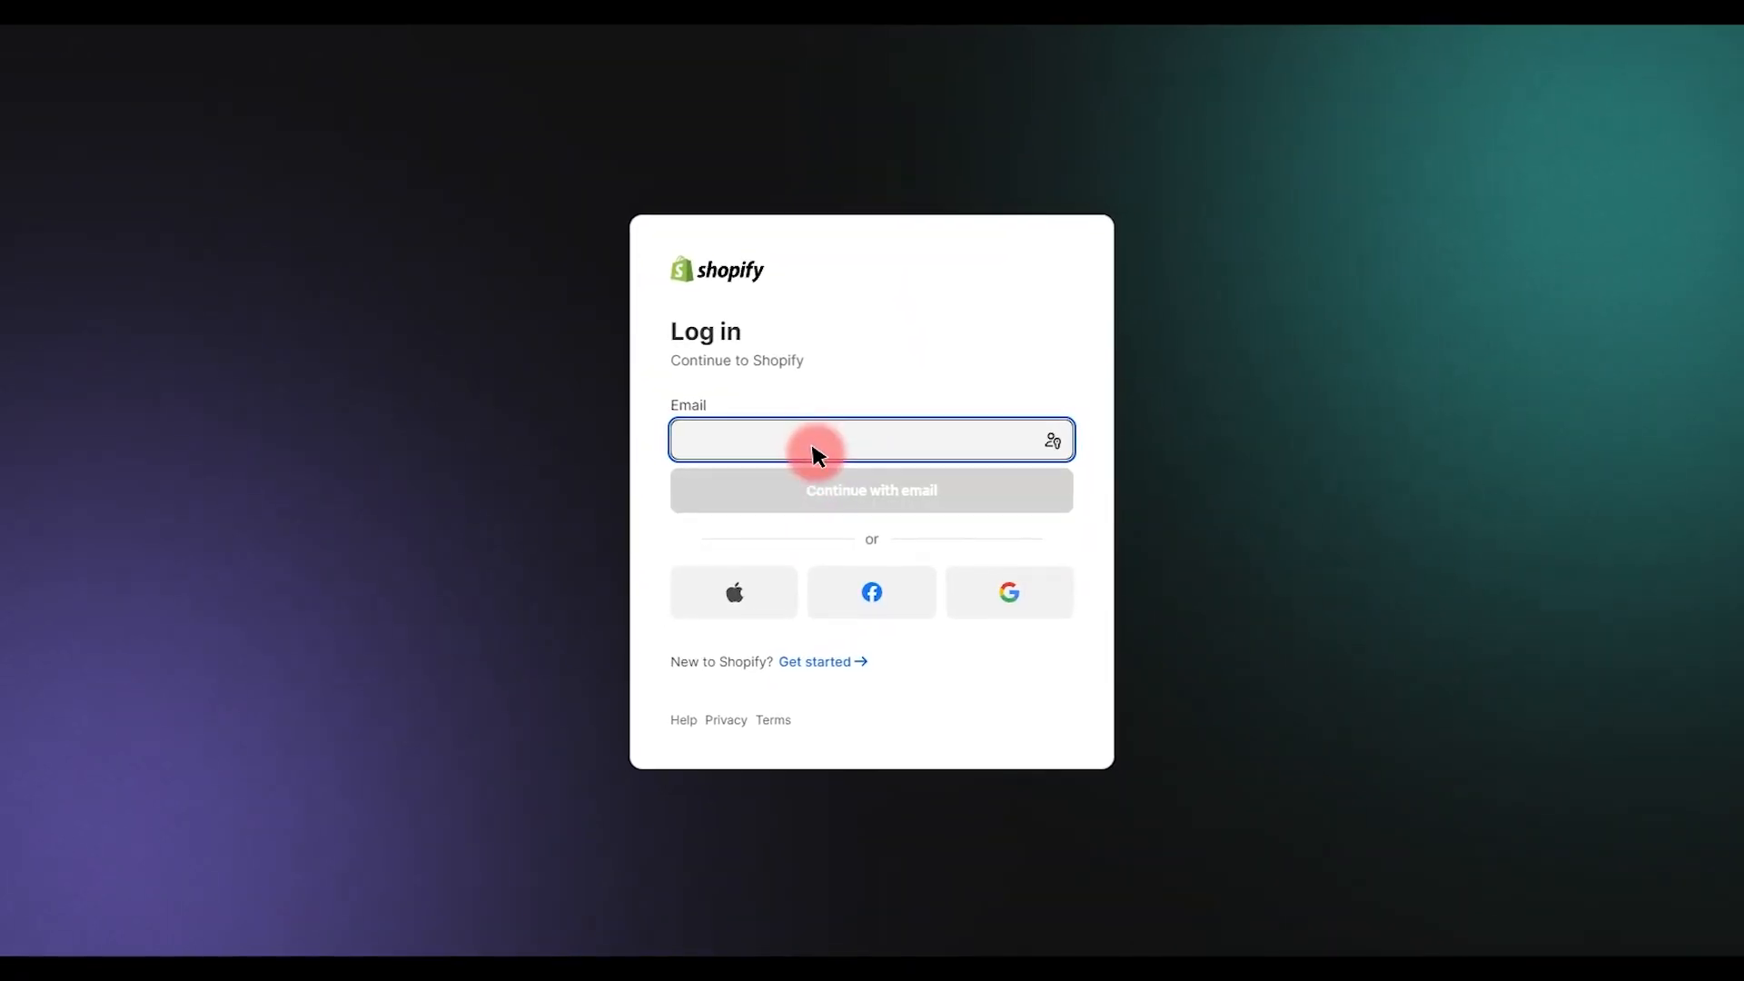
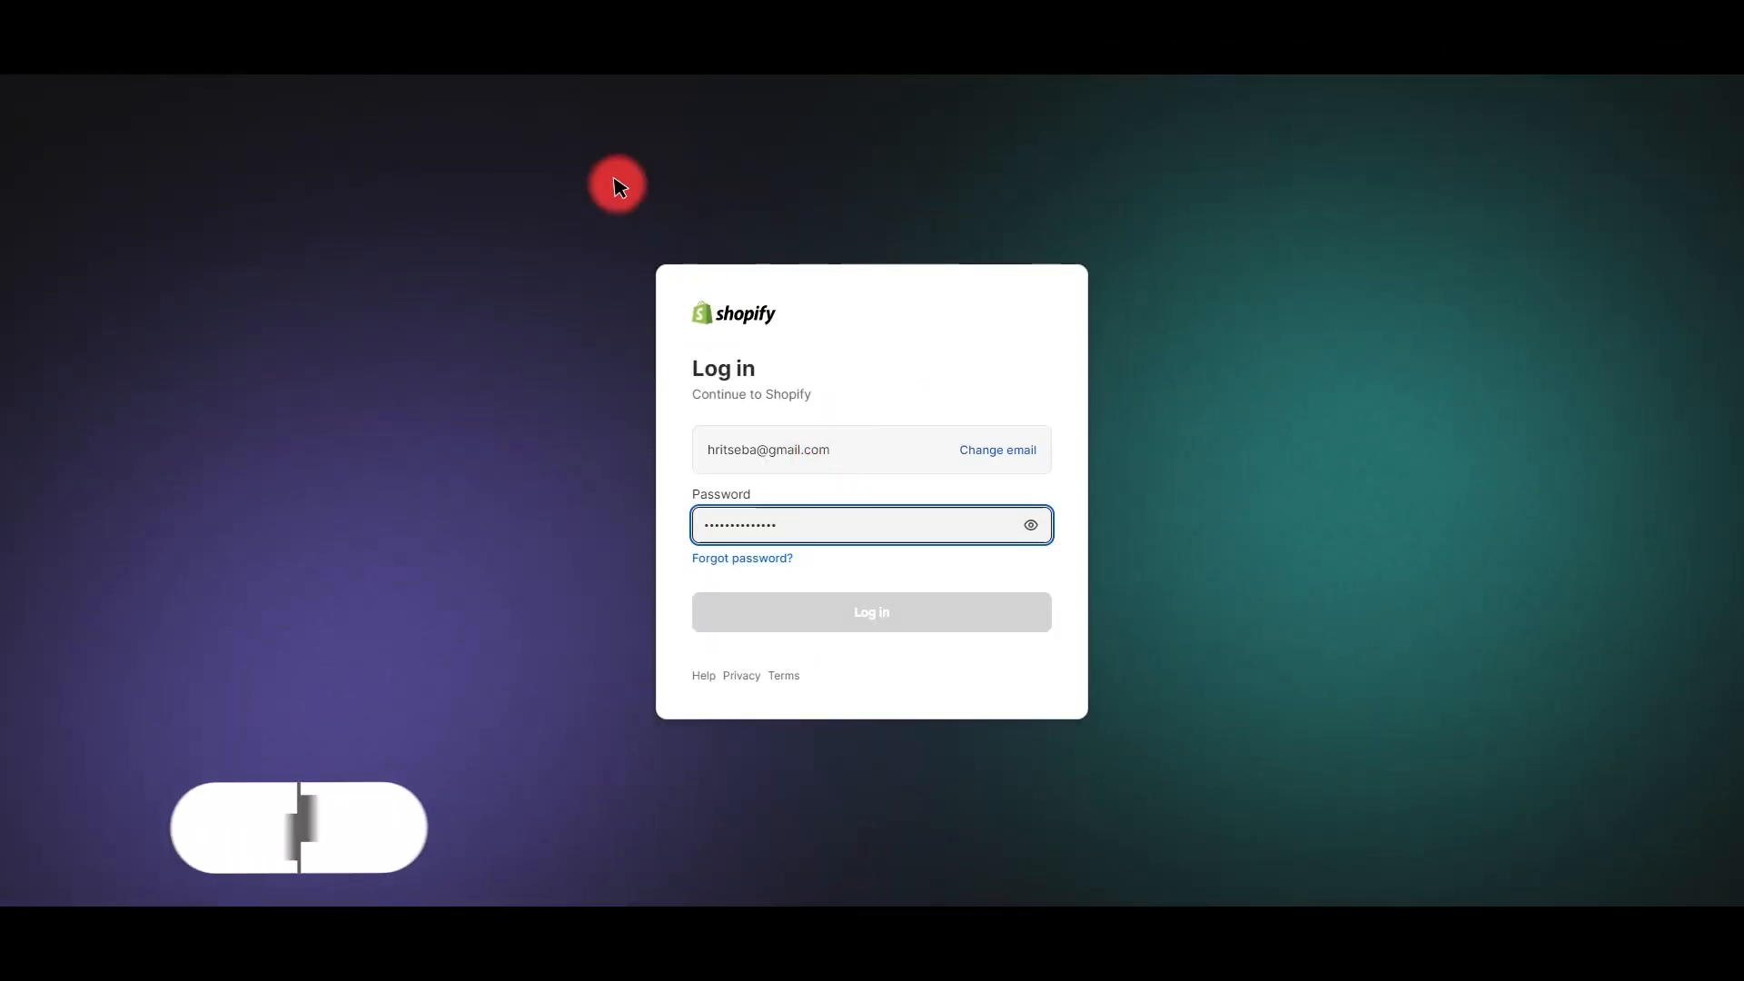
Step: Enter the account password and submit it to log in to Shopify
key(Return)
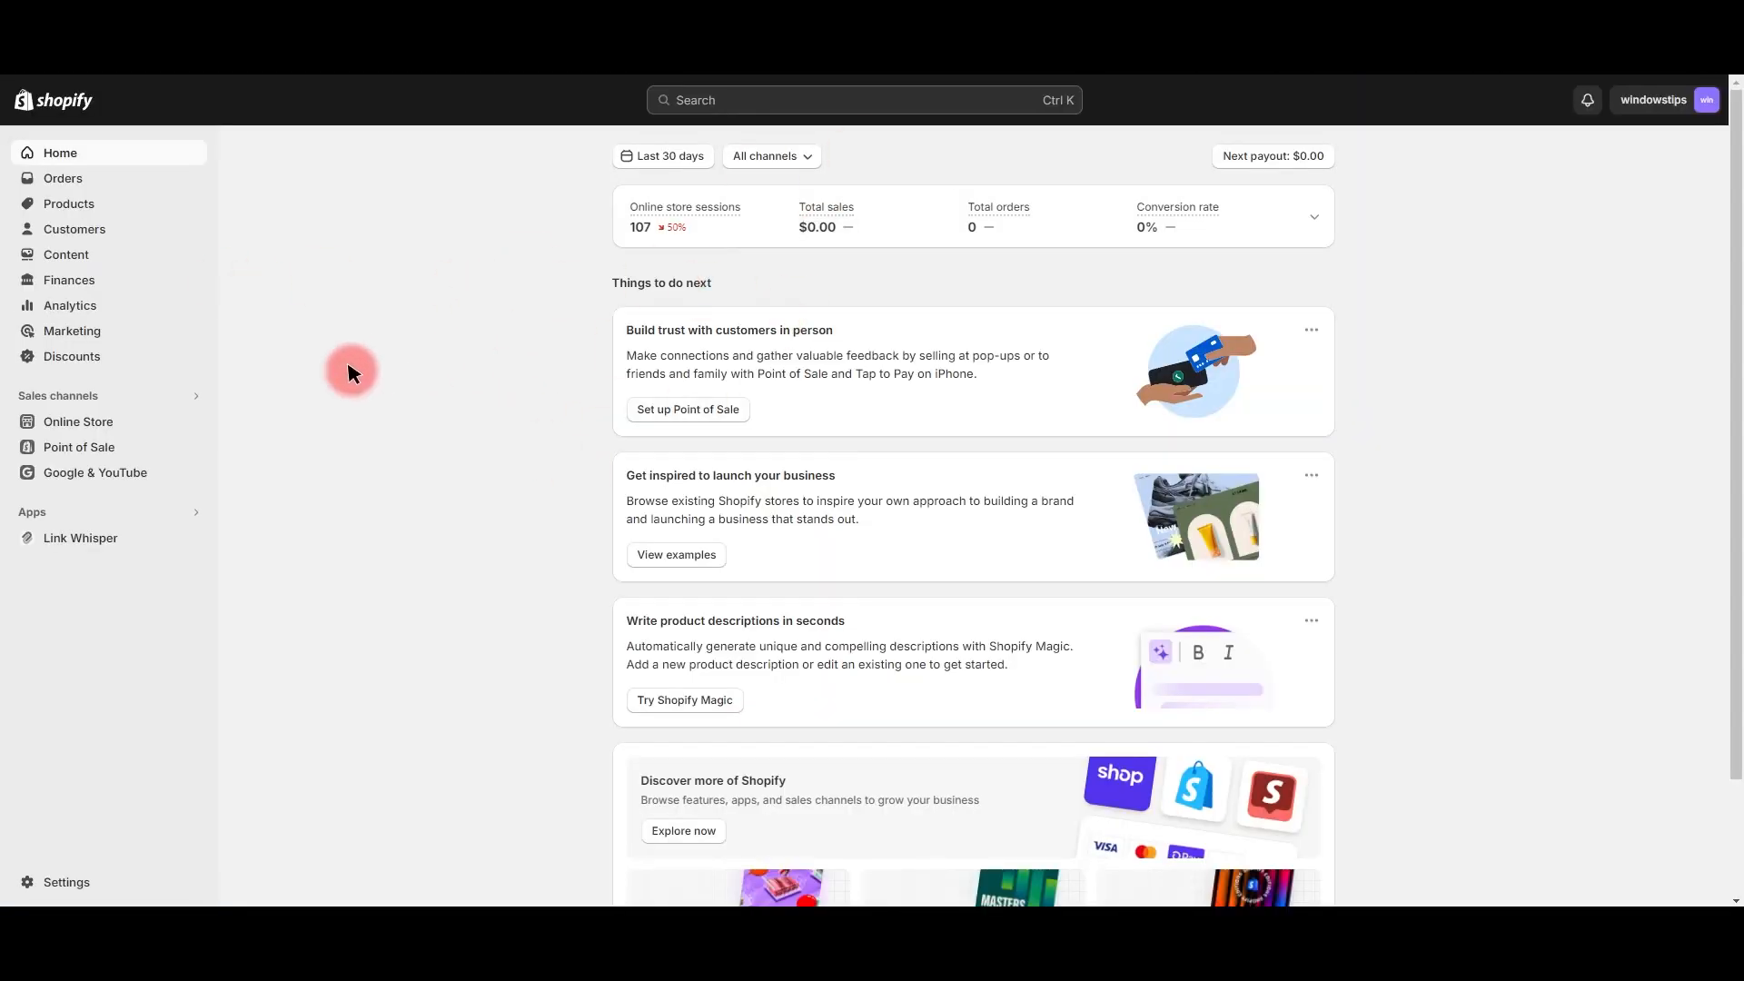
Step: Navigate Settings > Apps and sales channels > Develop apps to reach the custom app list
click(136, 420)
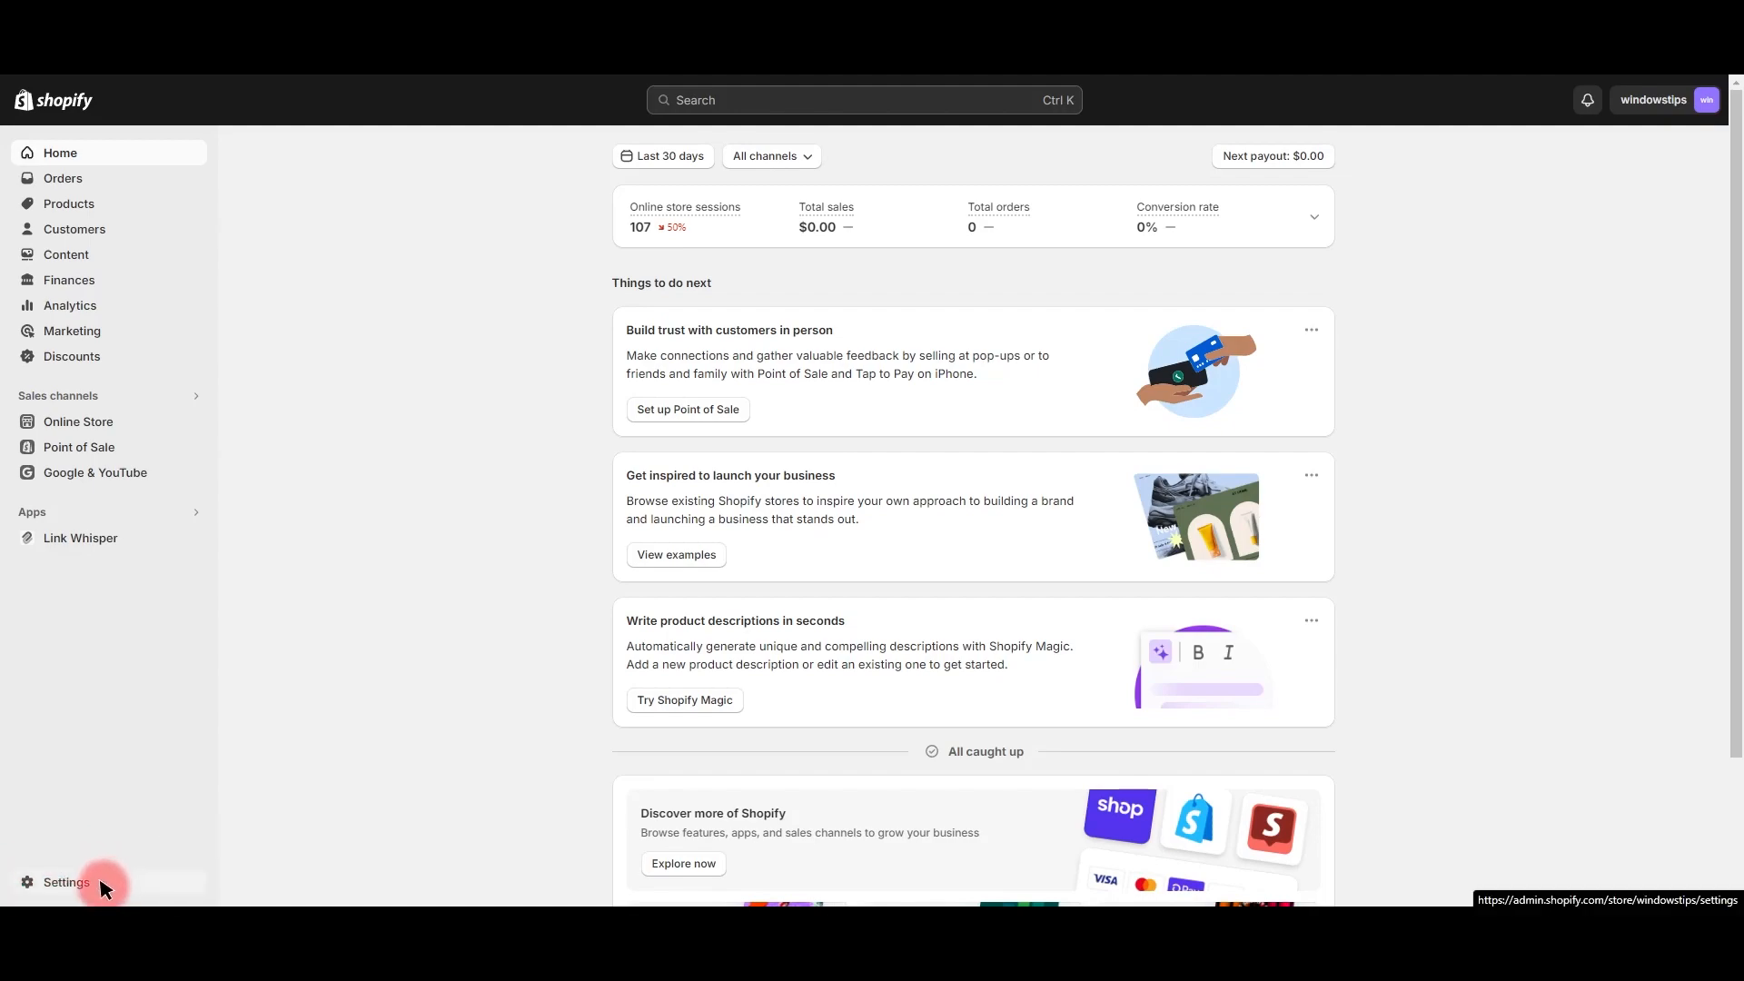
click(67, 879)
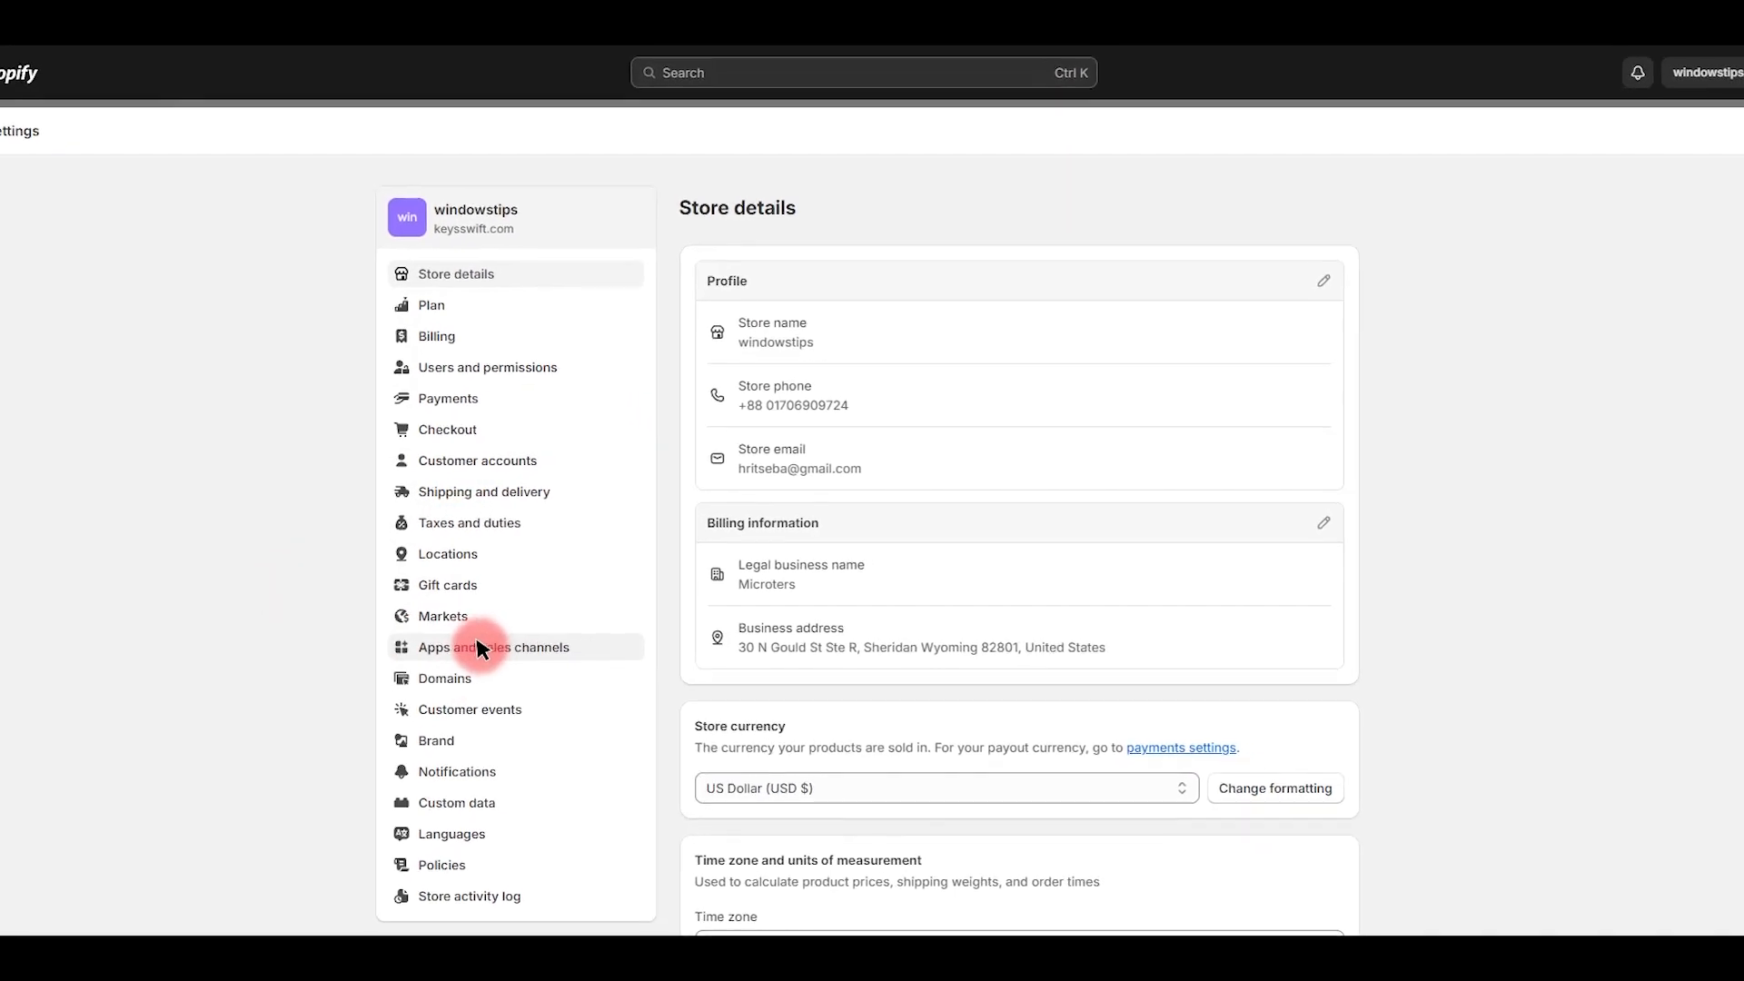
click(511, 640)
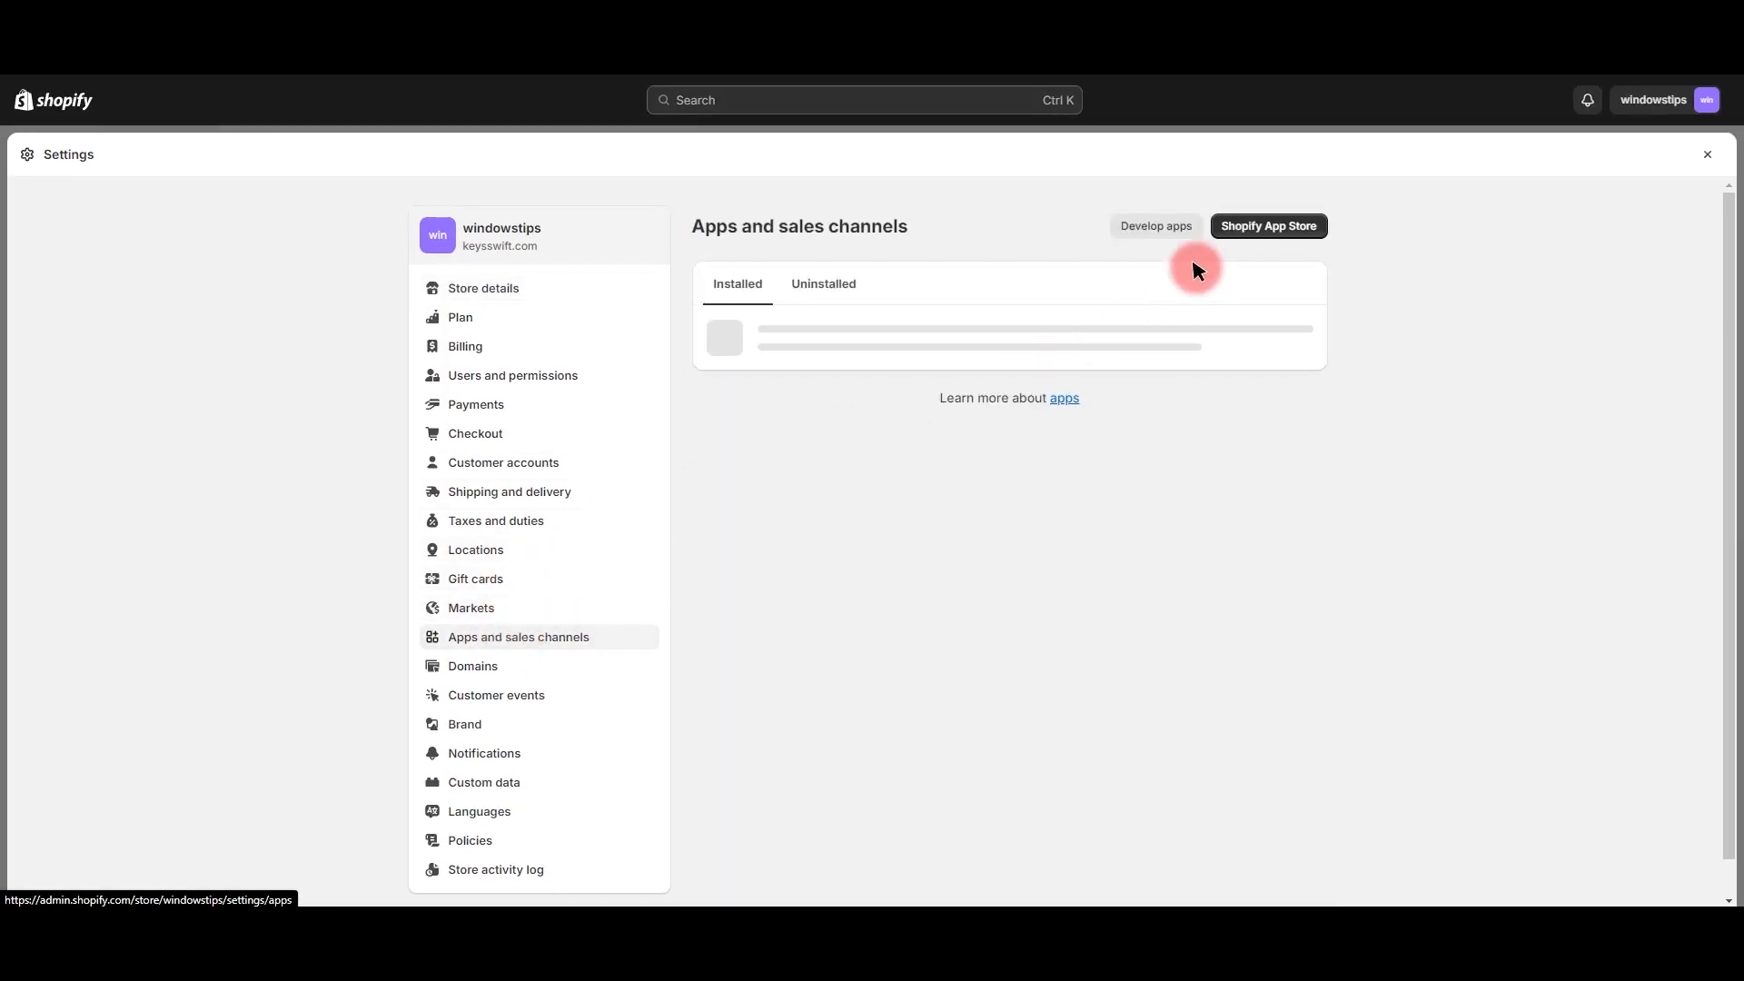
click(1136, 221)
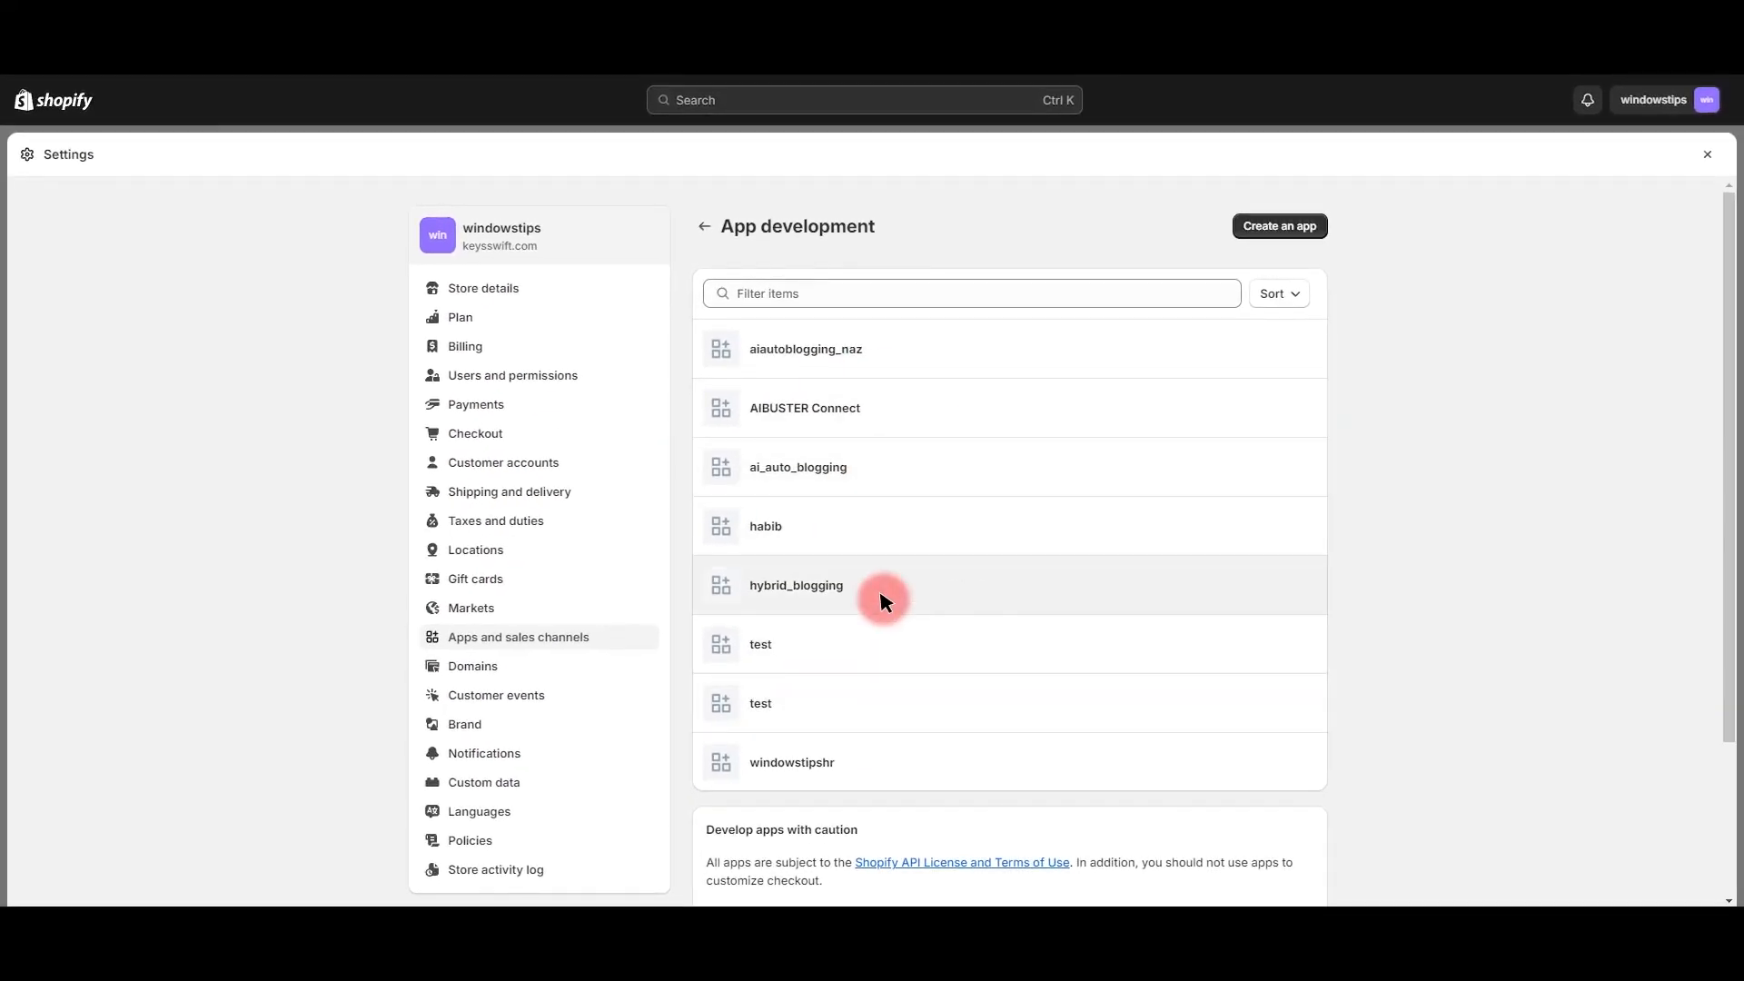
click(1285, 226)
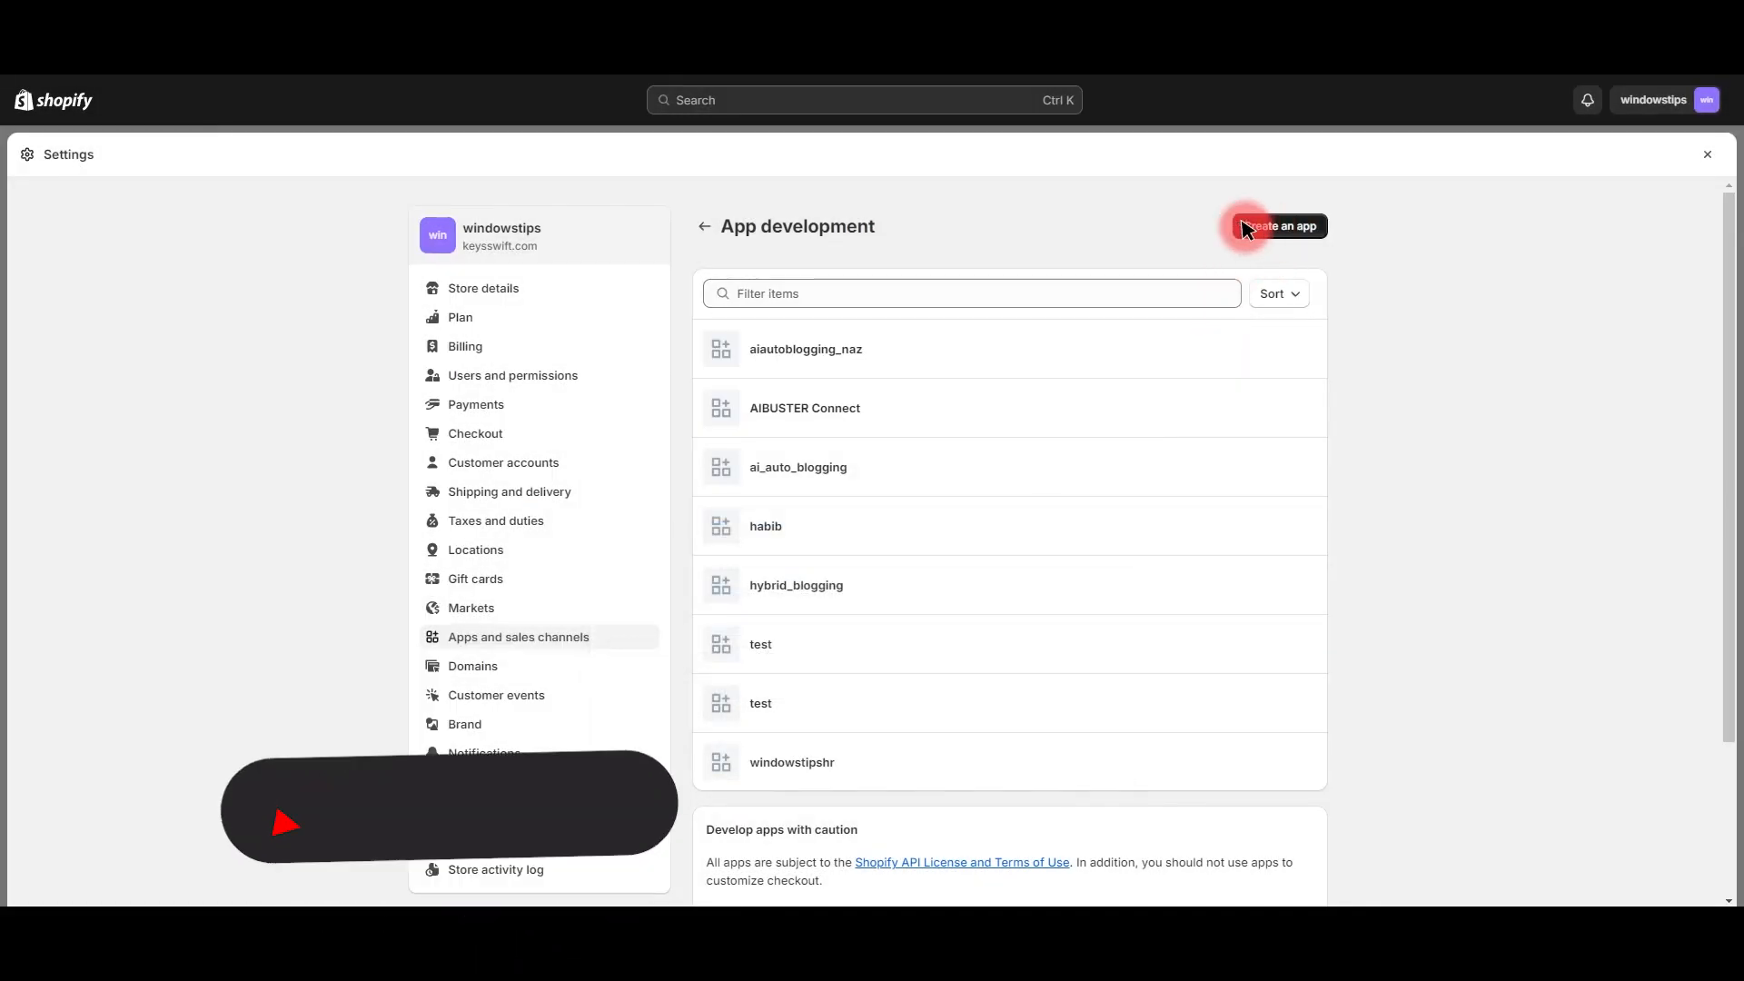
Step: Create a custom app named HRLIMON, keeping the store's existing app developer
click(1262, 228)
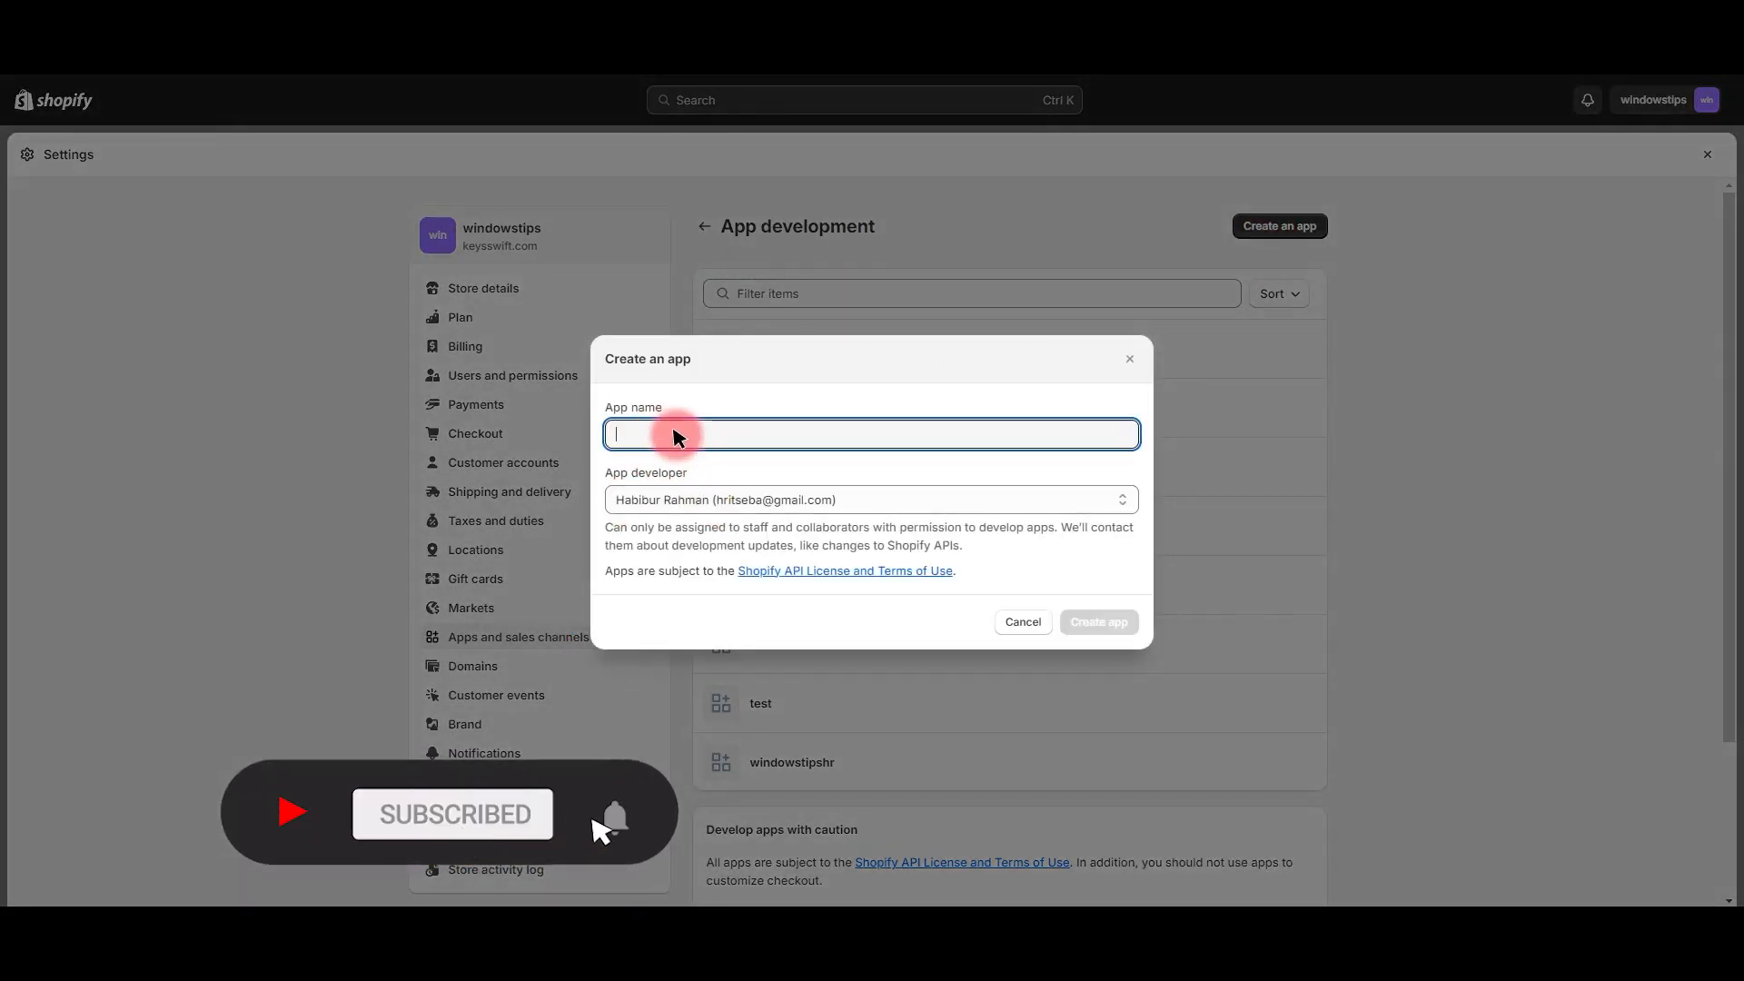
text(HRLIM)
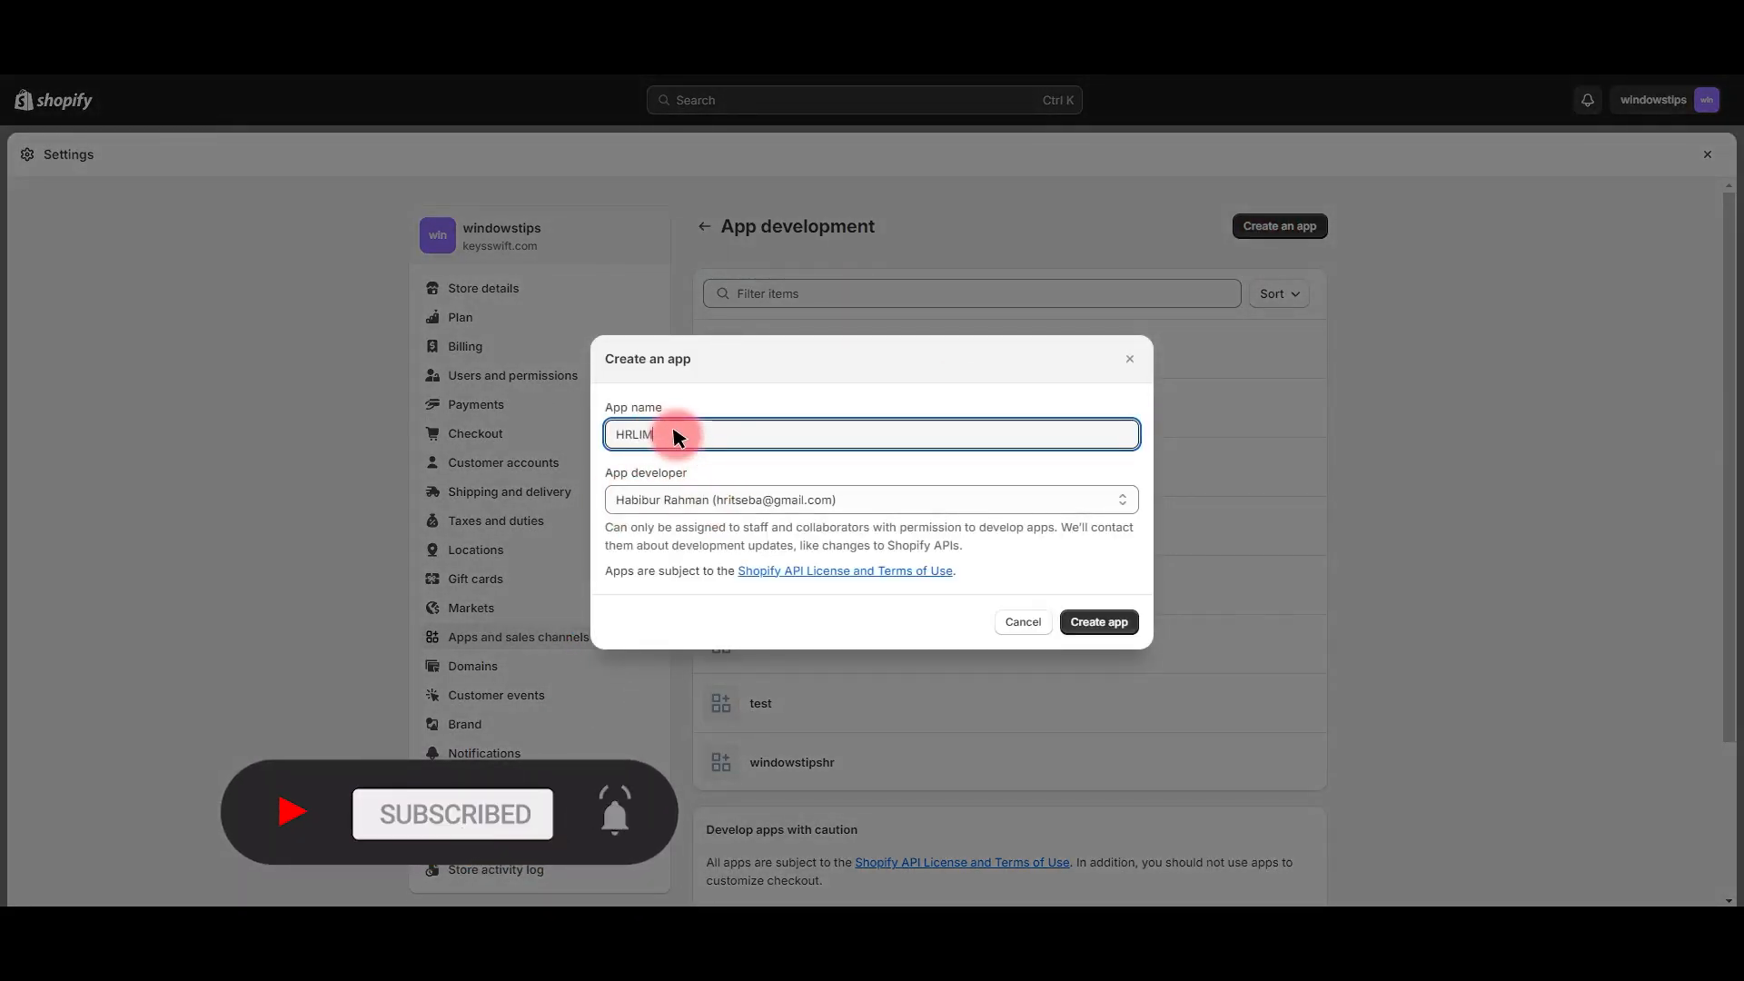
text(ON)
key(ctrl+a)
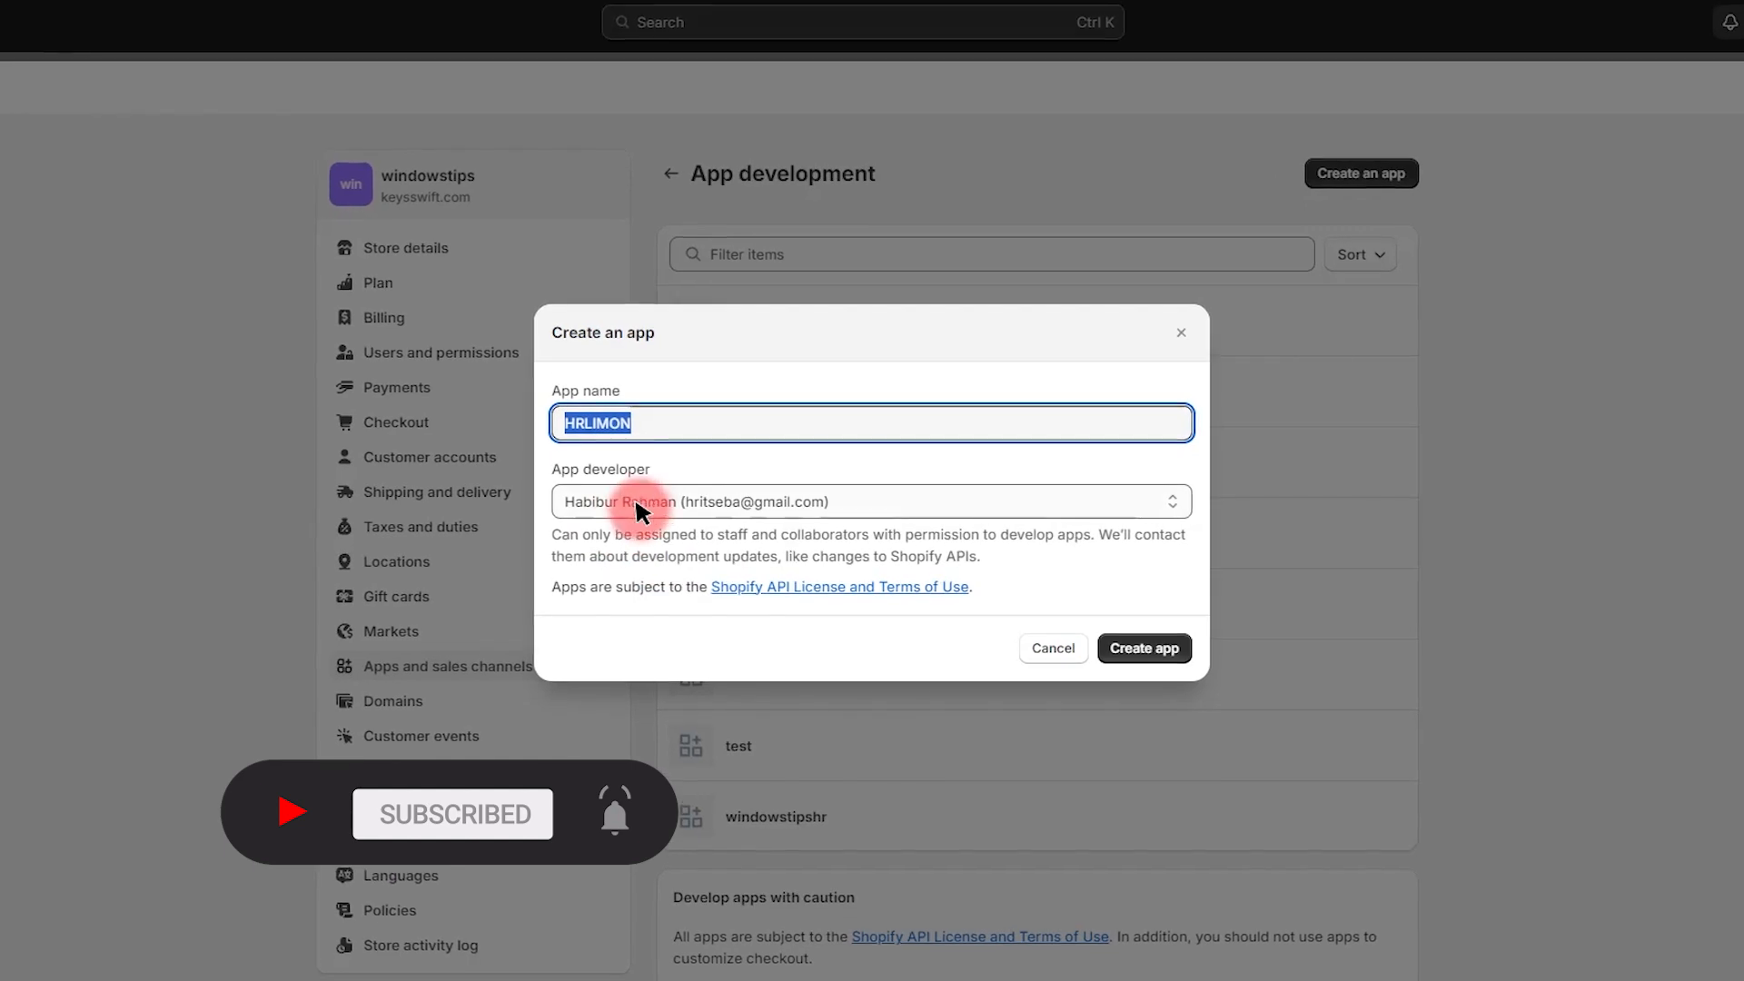
click(674, 507)
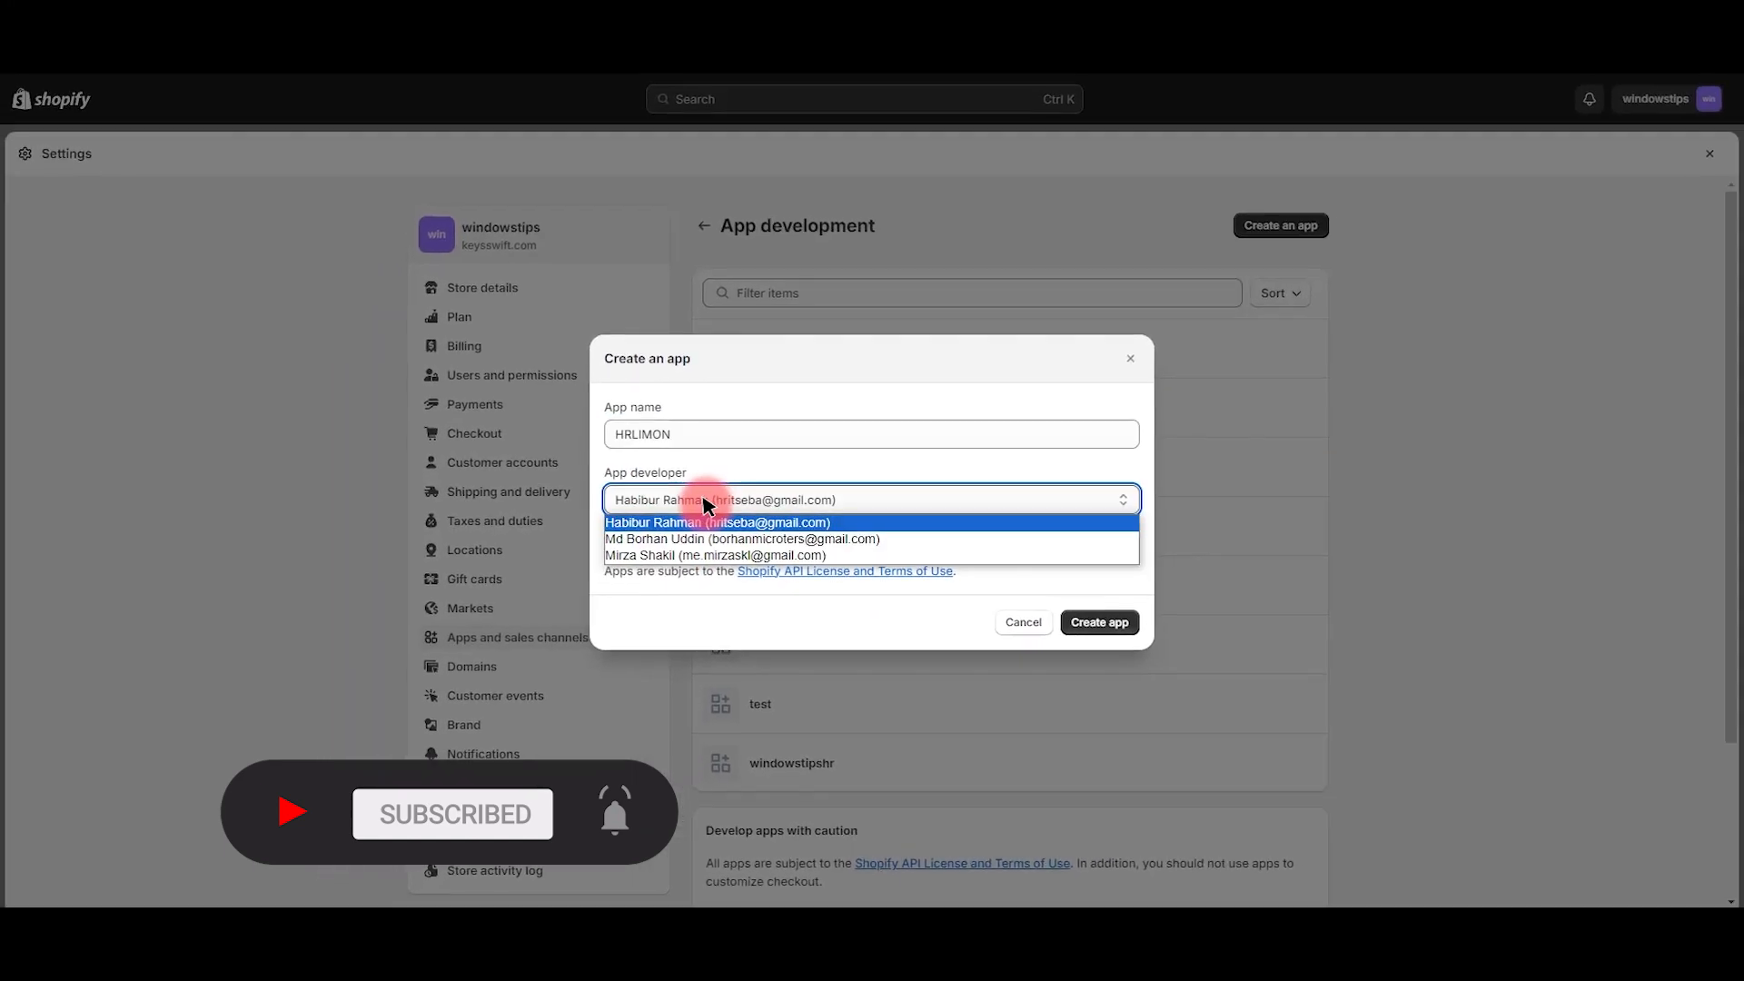
click(708, 522)
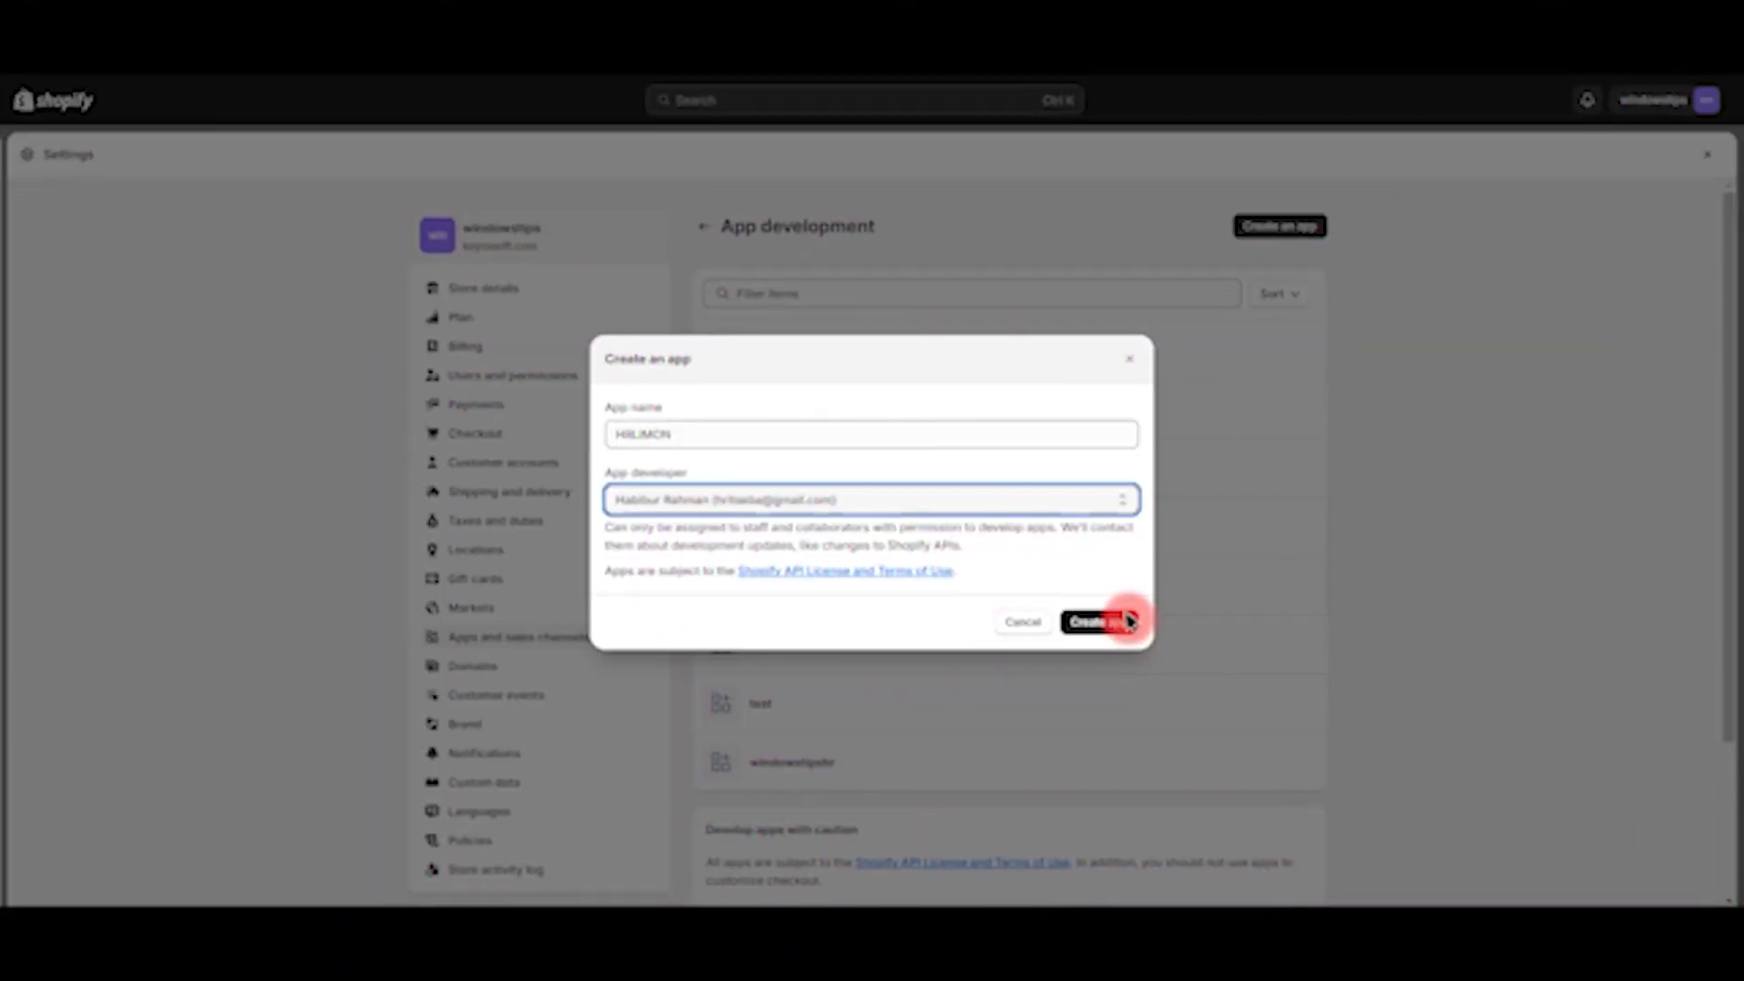
click(1129, 621)
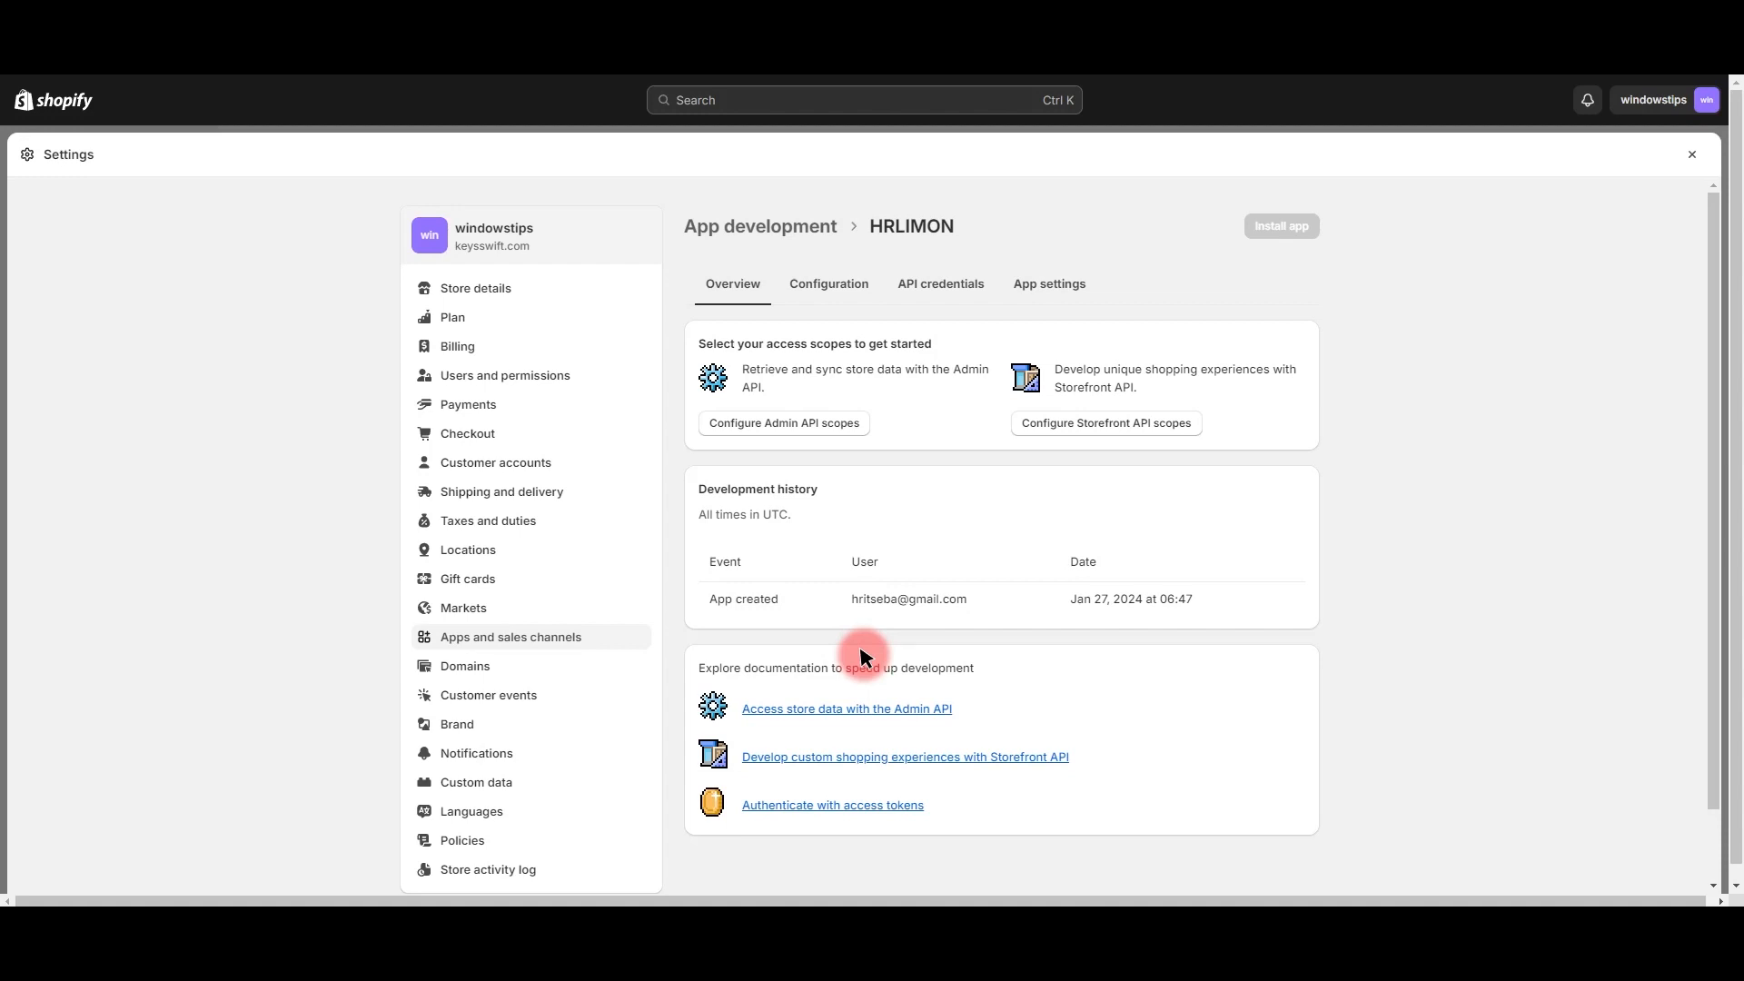
Step: In Admin API scopes, filter for 'write' and grant write_files and read_files
click(743, 423)
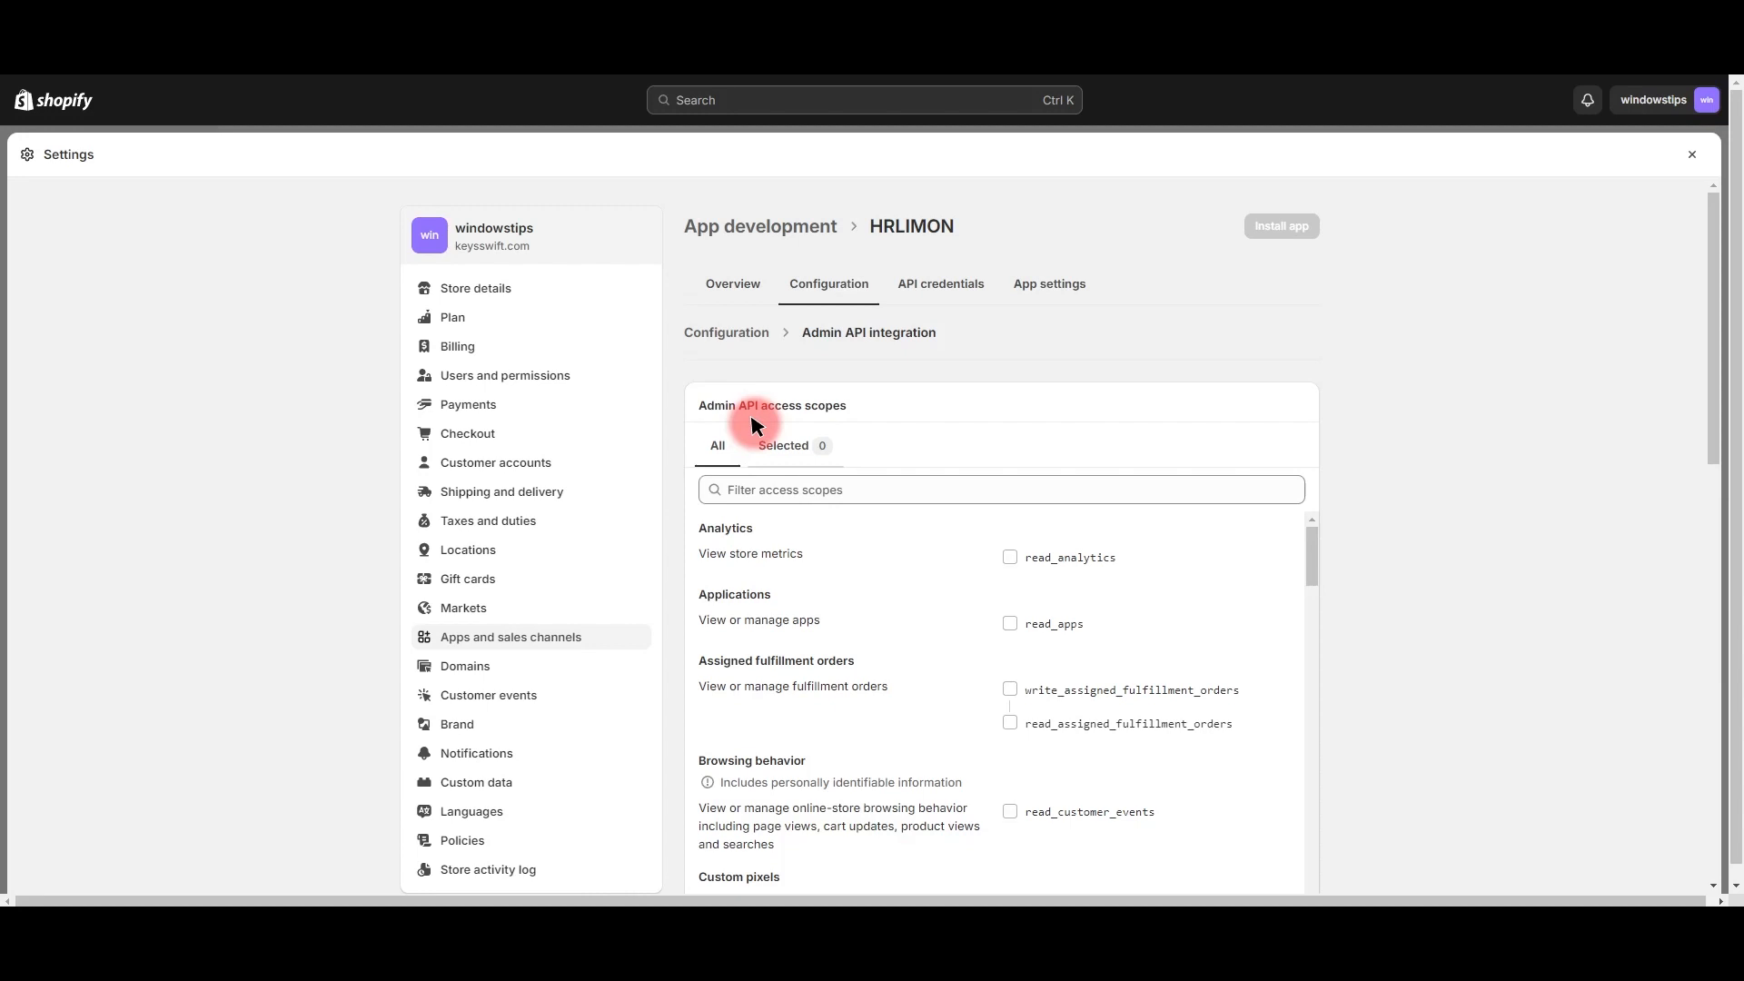
click(837, 495)
text(write)
scroll(881, 602, down, 6)
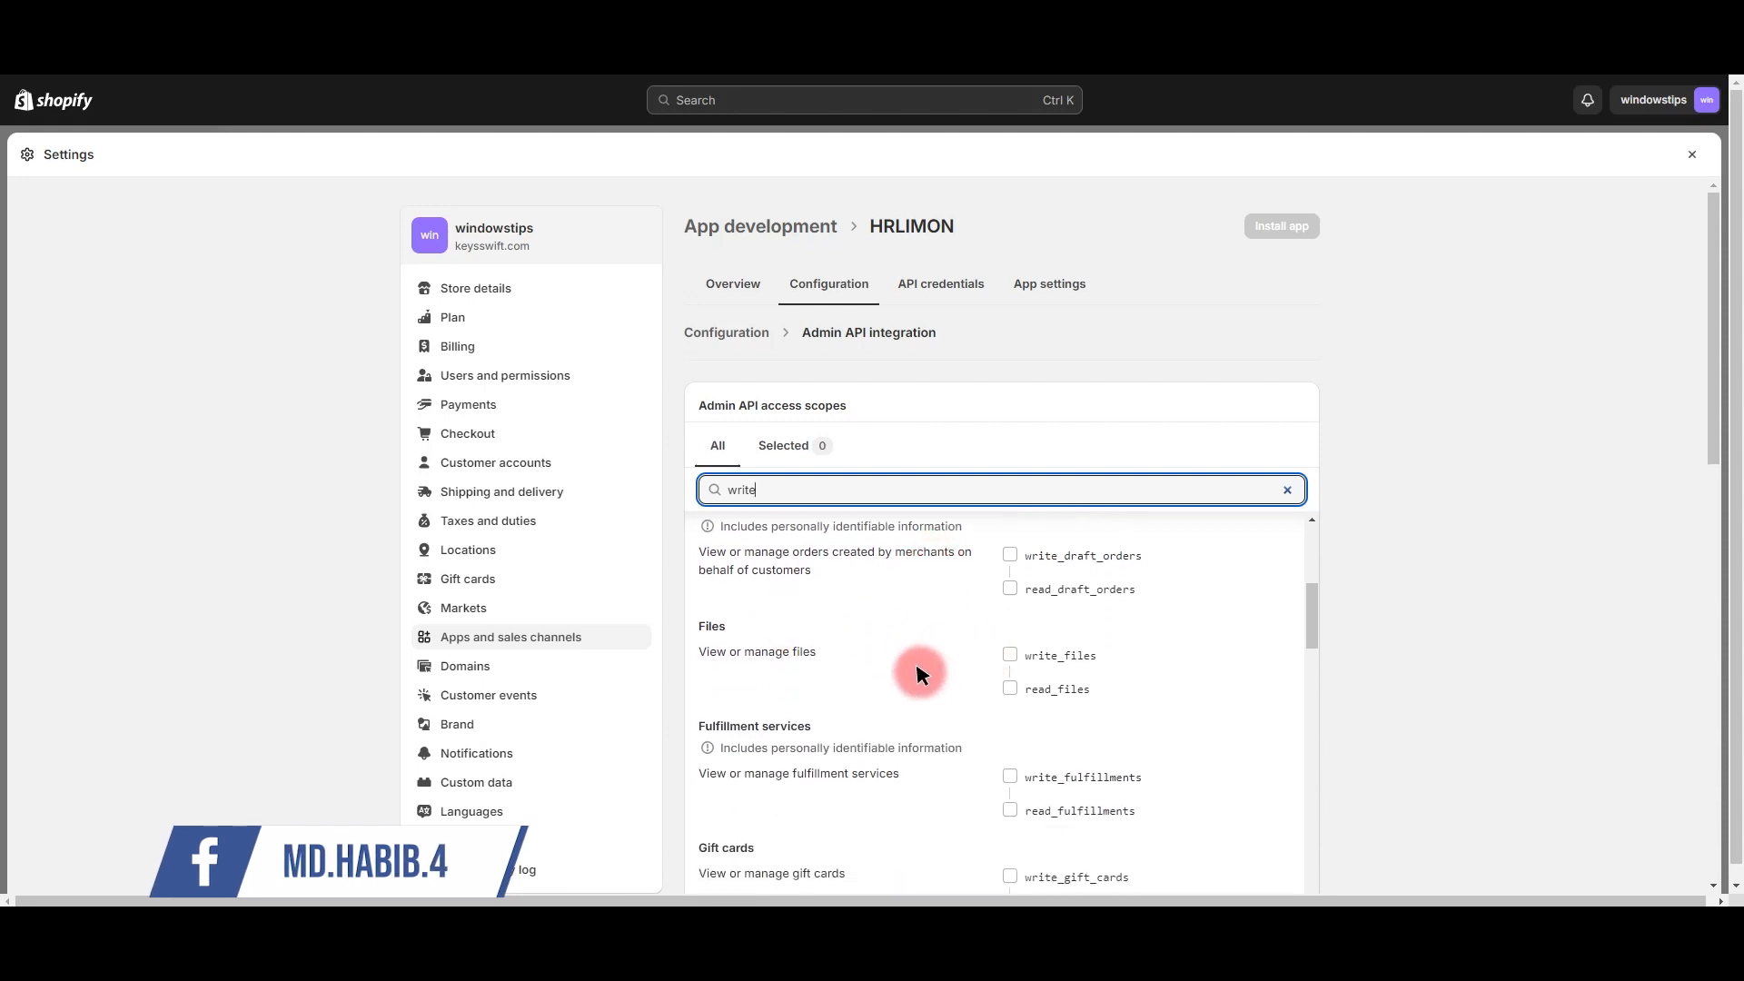
scroll(817, 636, down, 7)
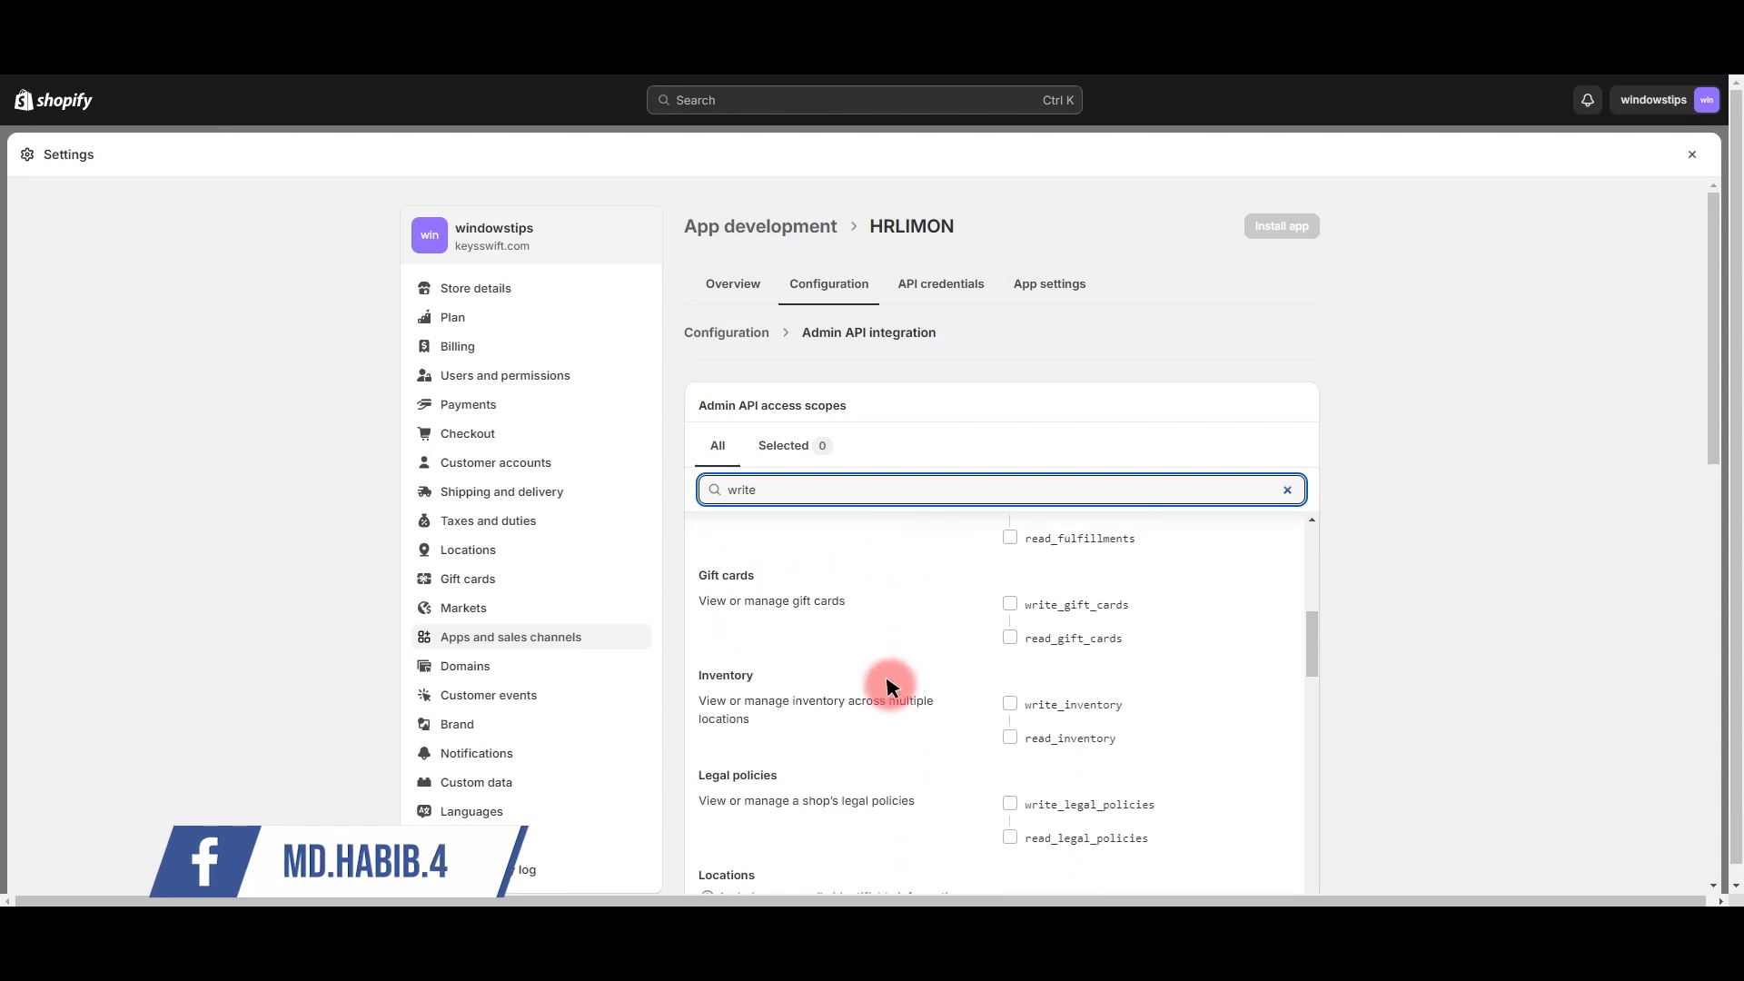
scroll(889, 686, up, 7)
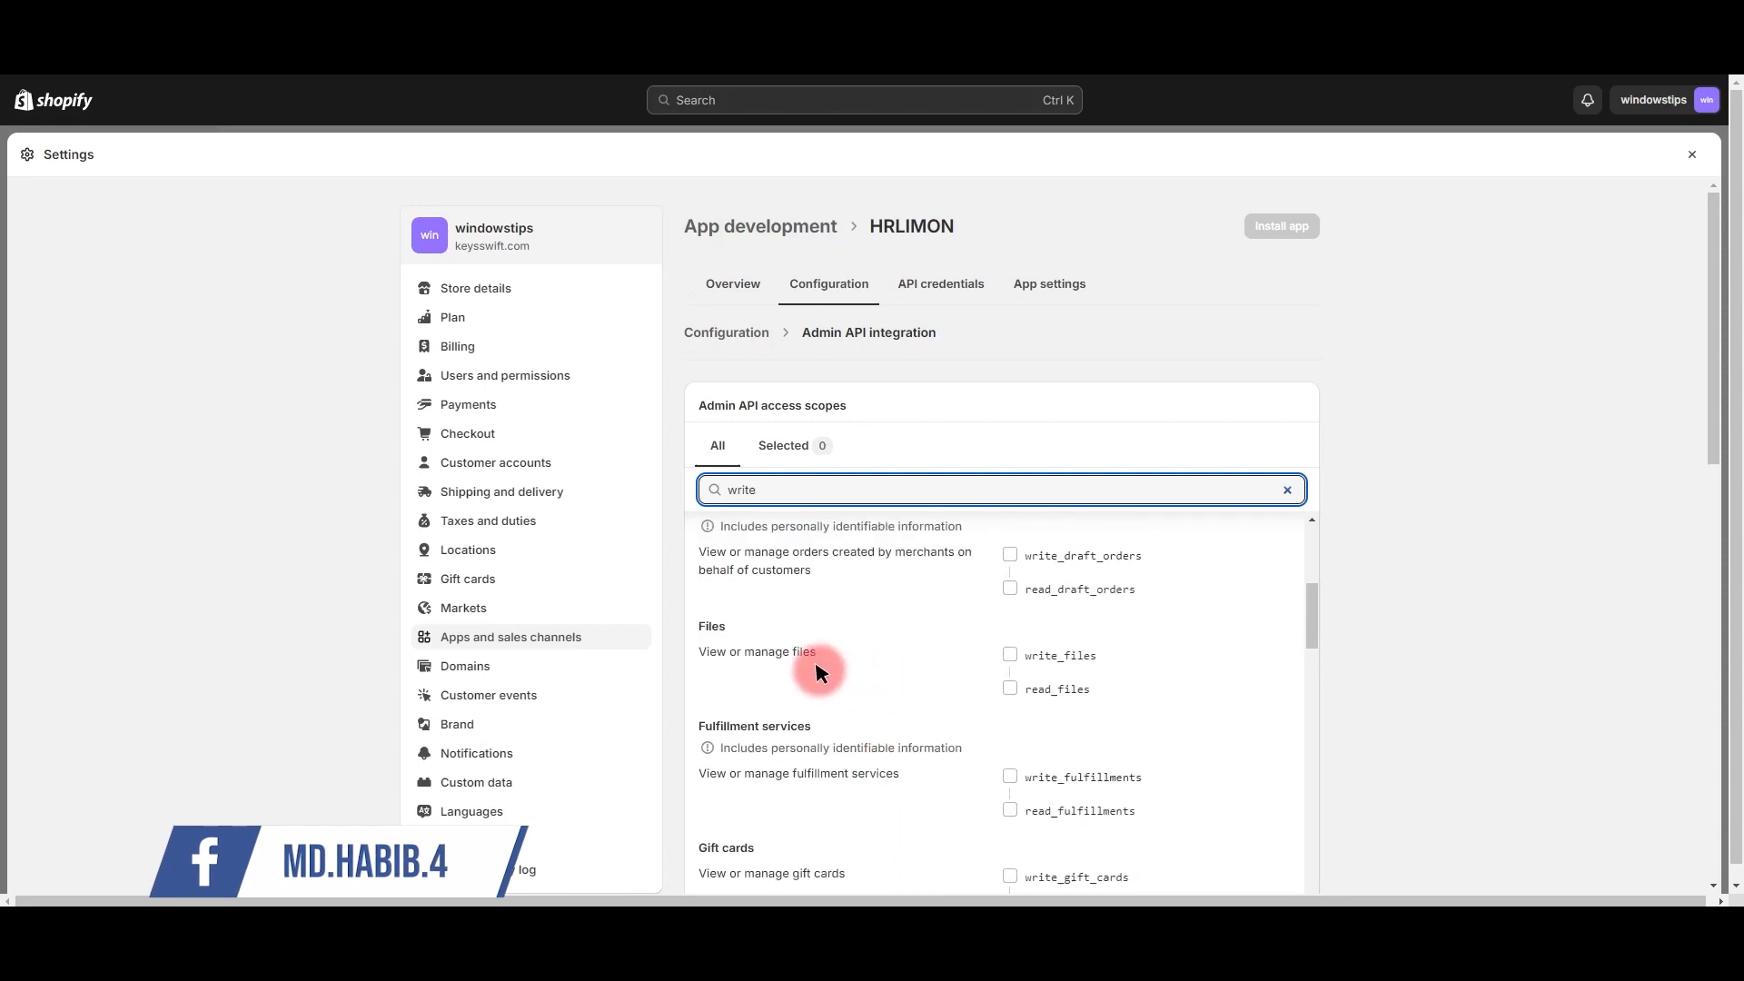
click(1058, 654)
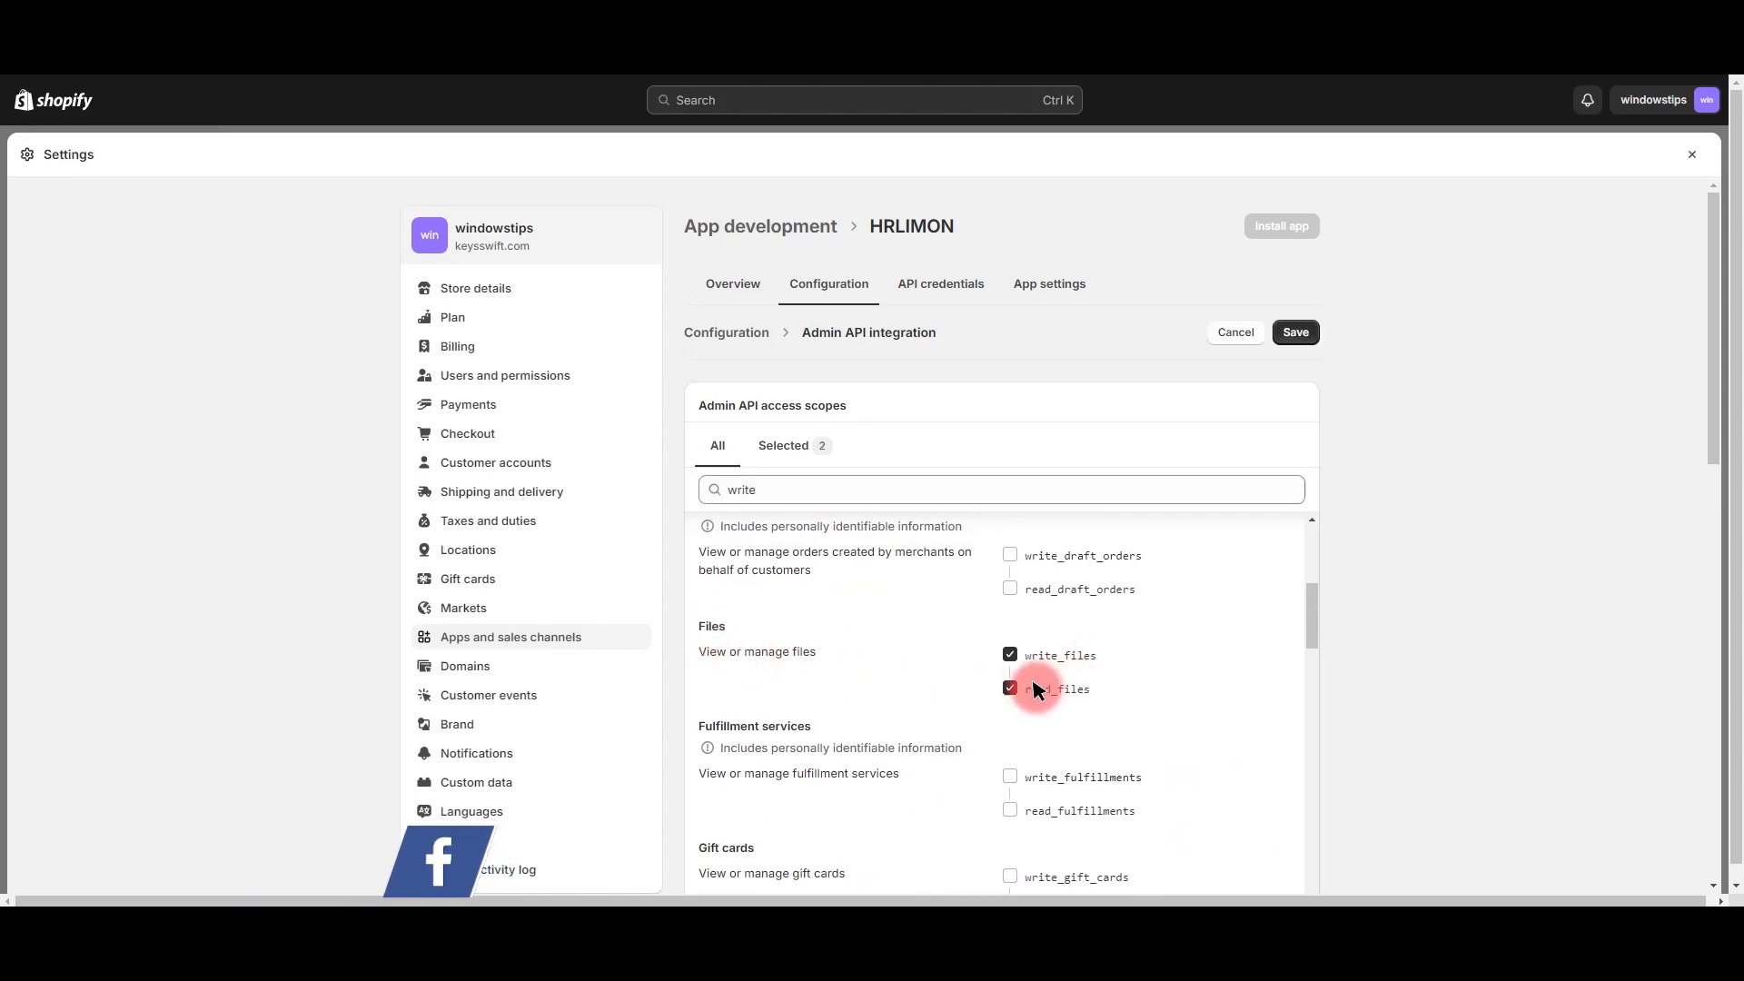
Step: Filter for 'conten' to add the content scopes, review the granted scopes, and clear the filter
double_click(949, 506)
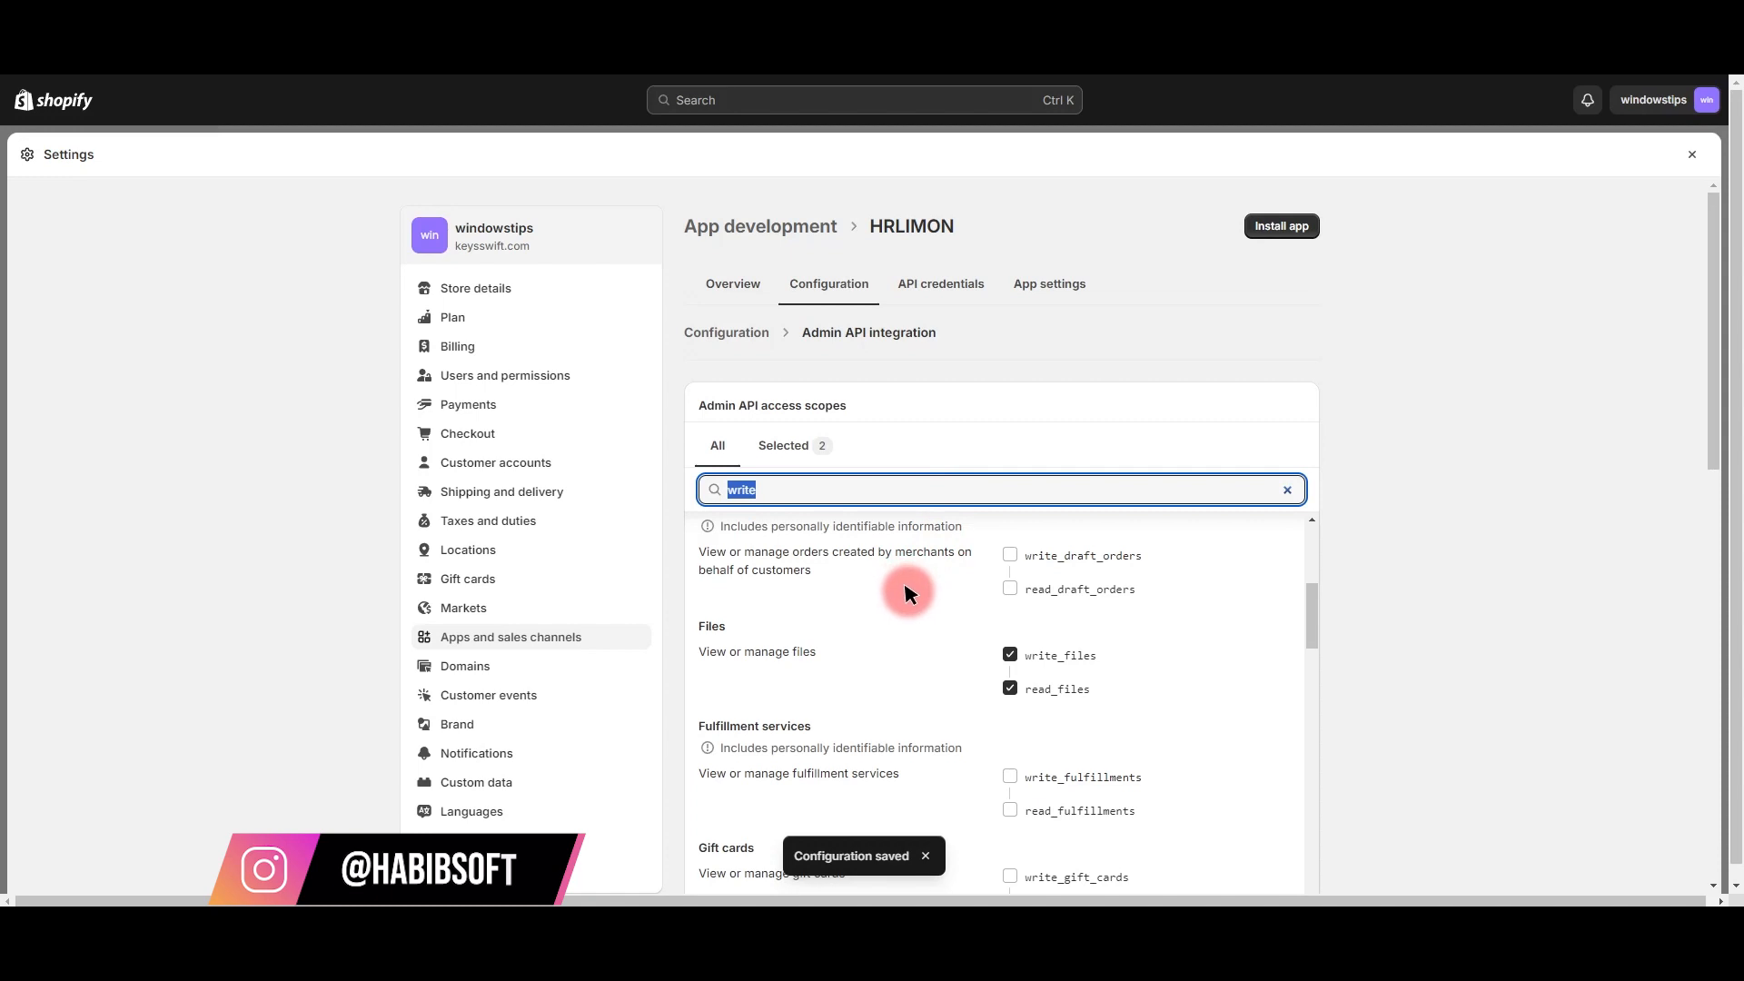
text(content)
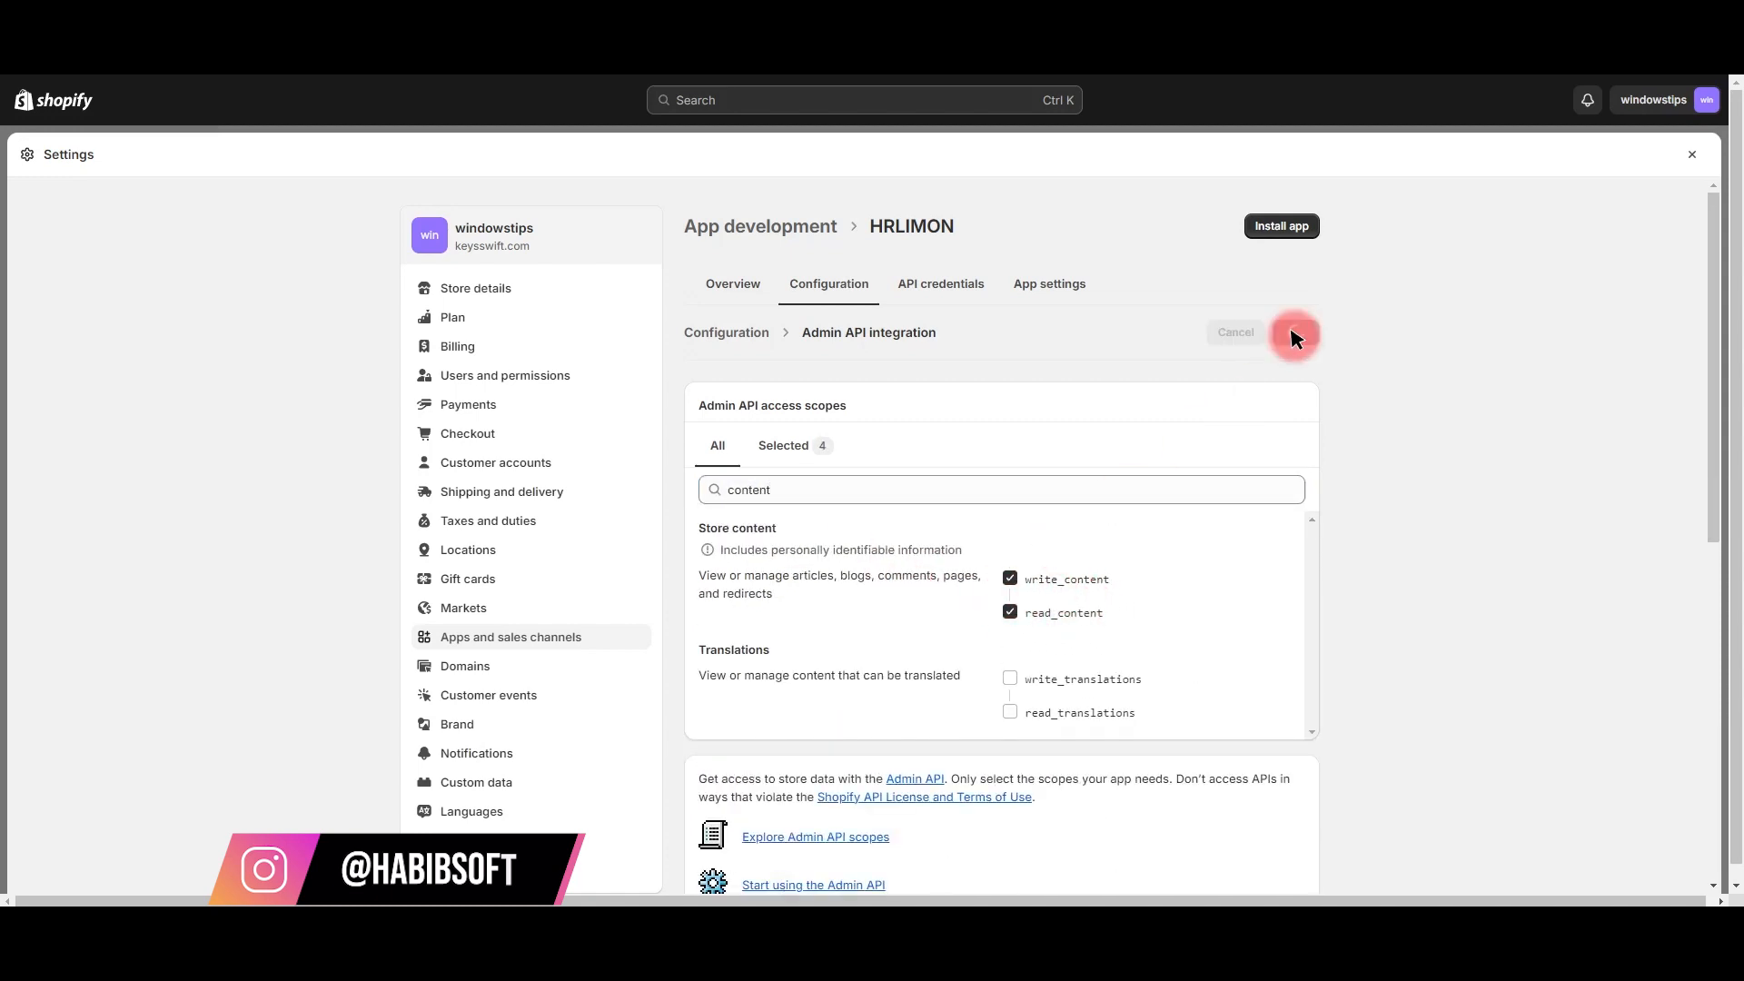
click(788, 445)
double_click(763, 486)
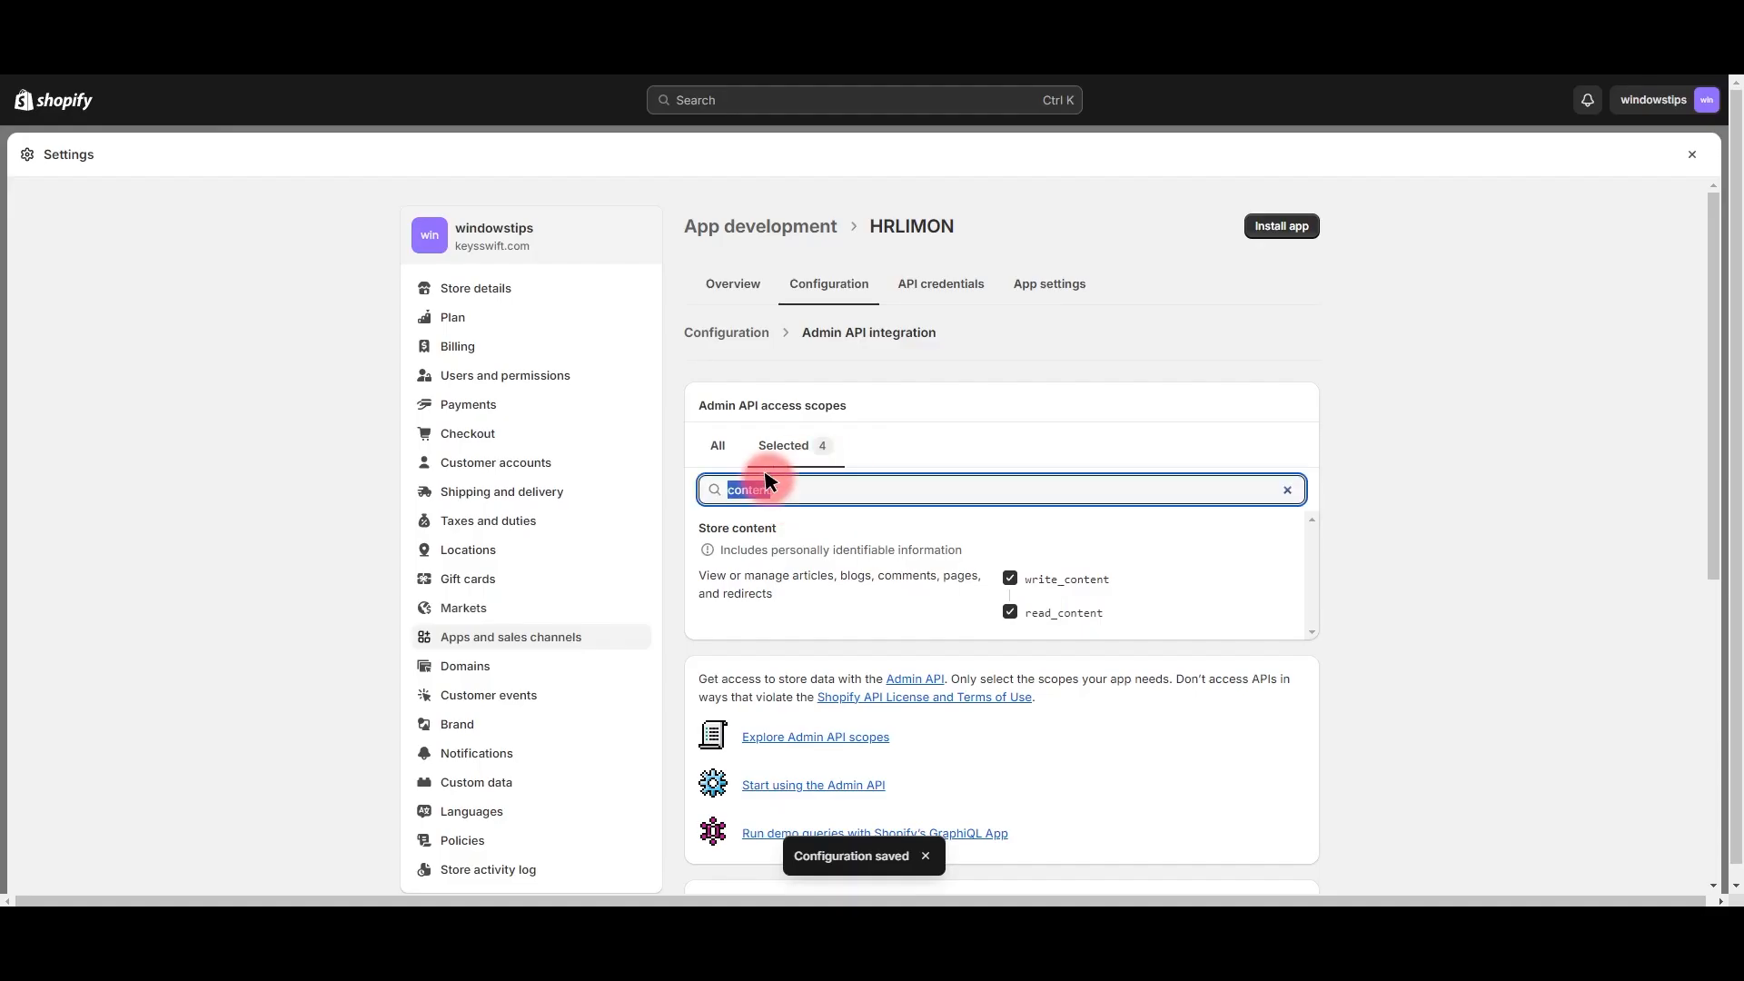
key(BackSpace)
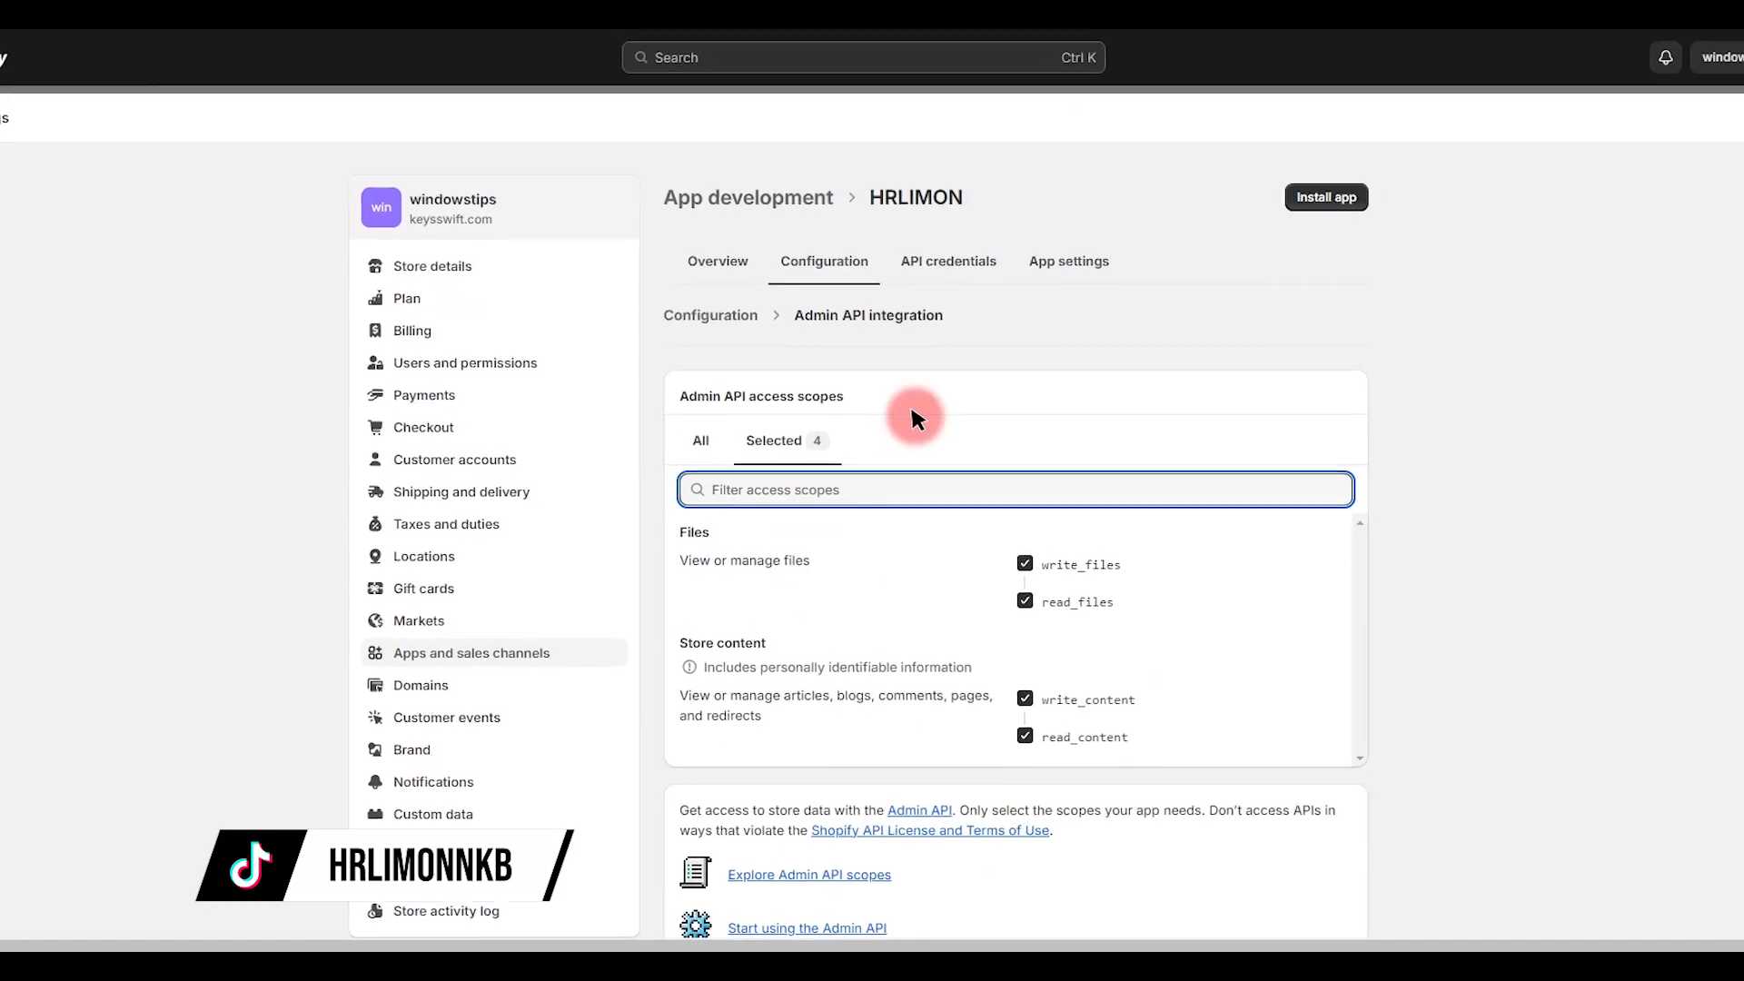
Step: Install HRLIMON from its API credentials tab and select the revealed Admin API access token
click(947, 247)
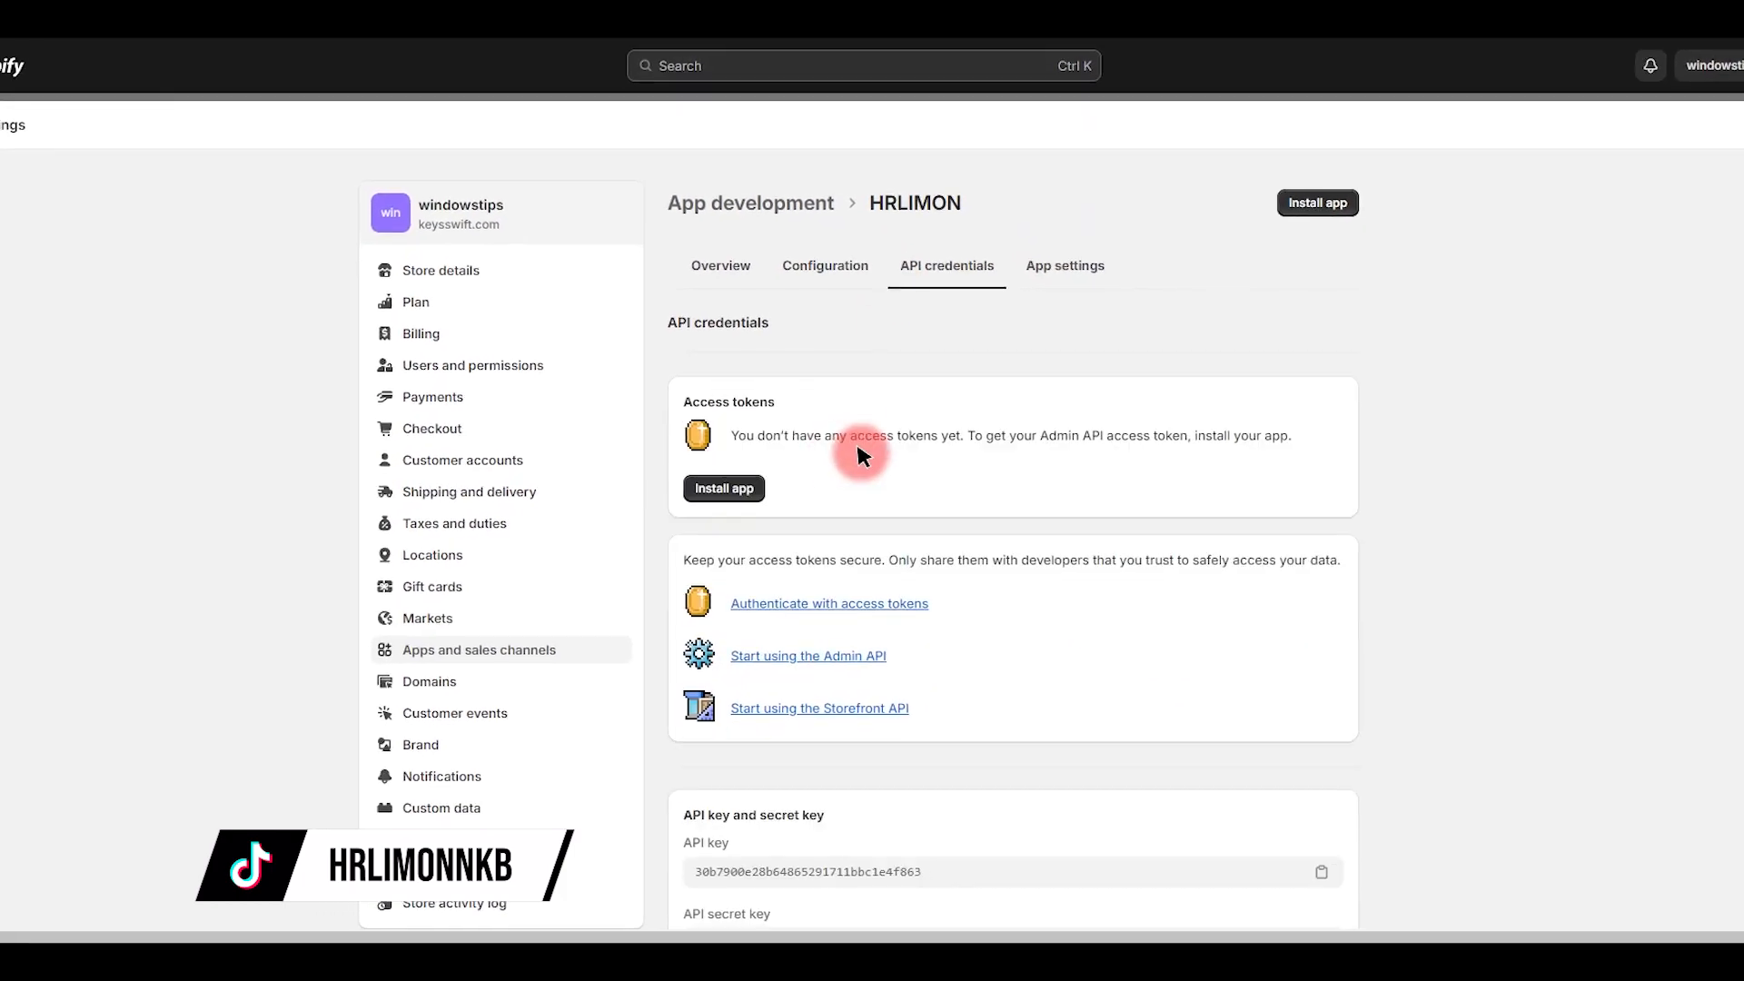
drag(695, 406, 804, 405)
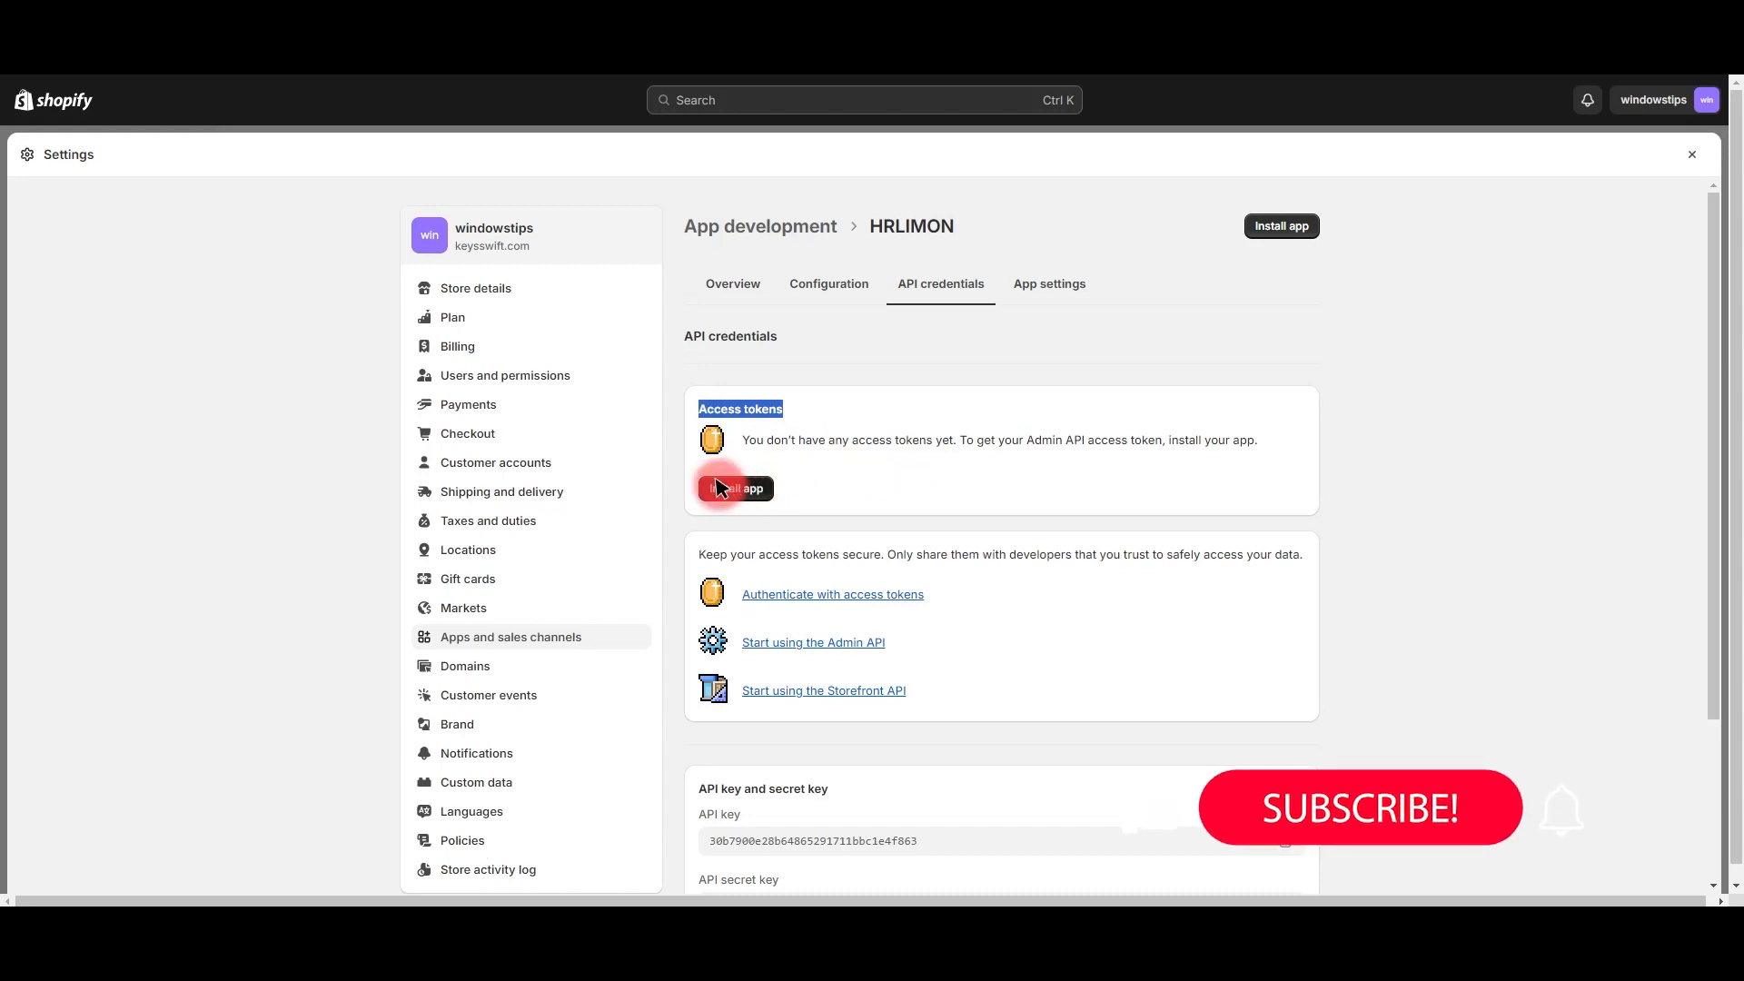
click(1263, 226)
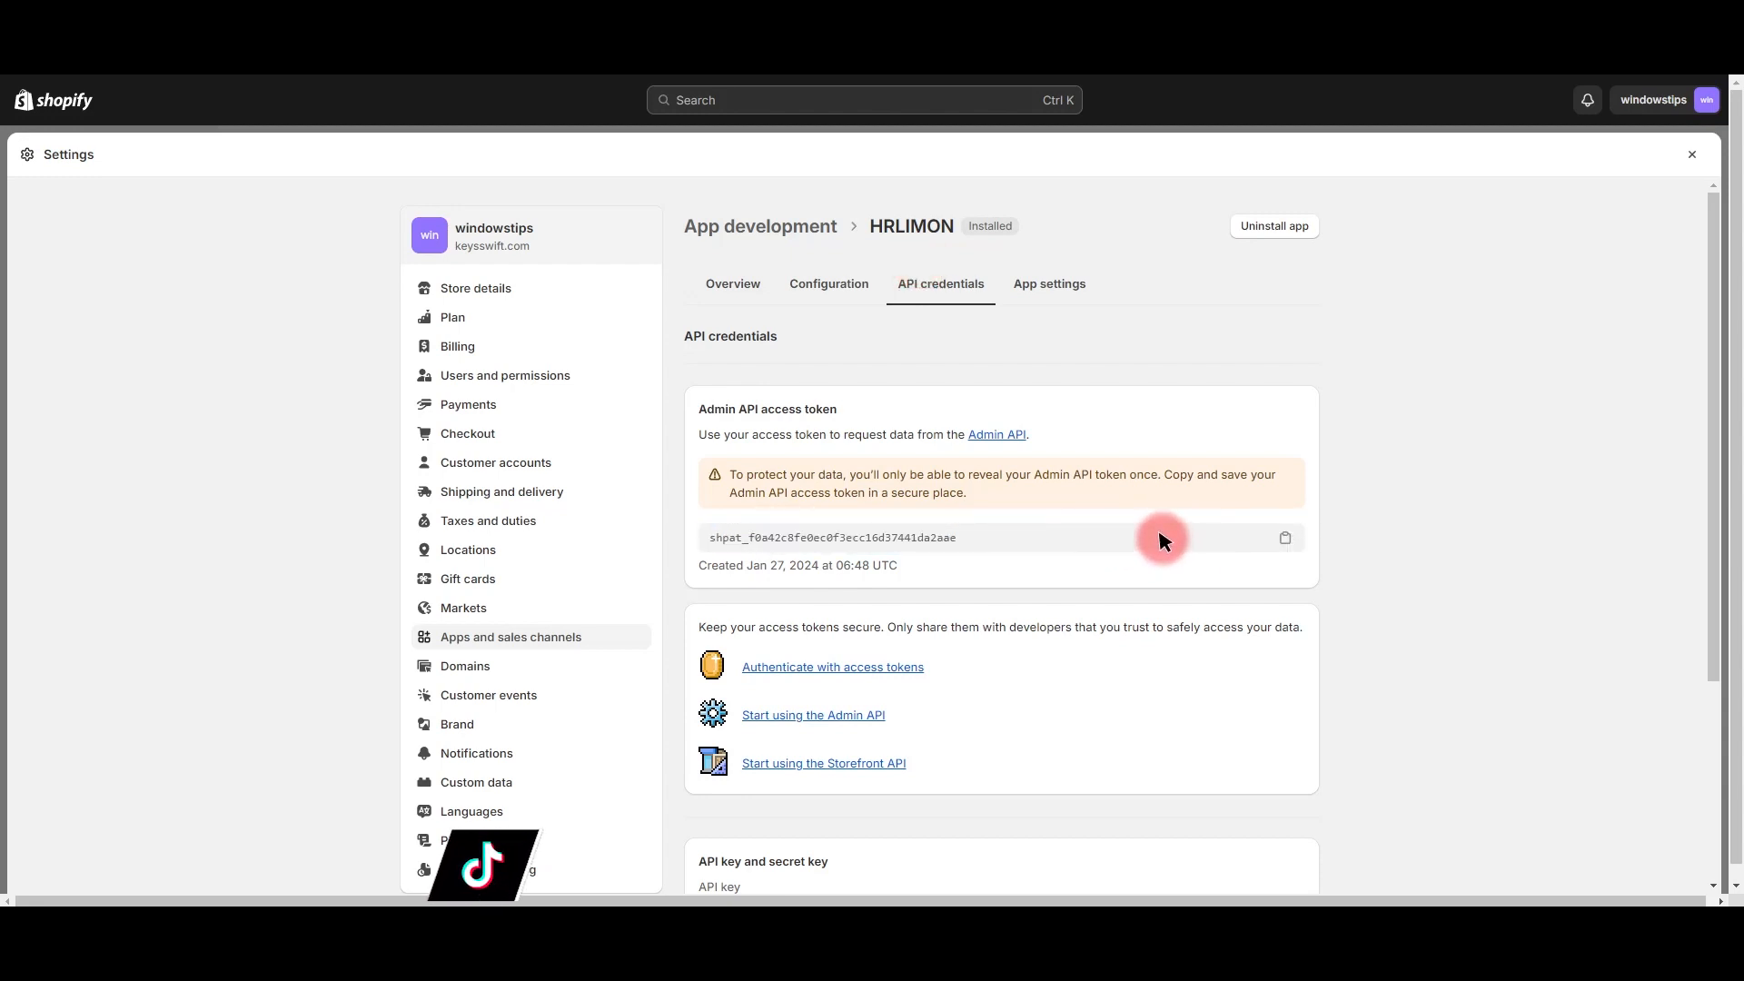
double_click(1043, 537)
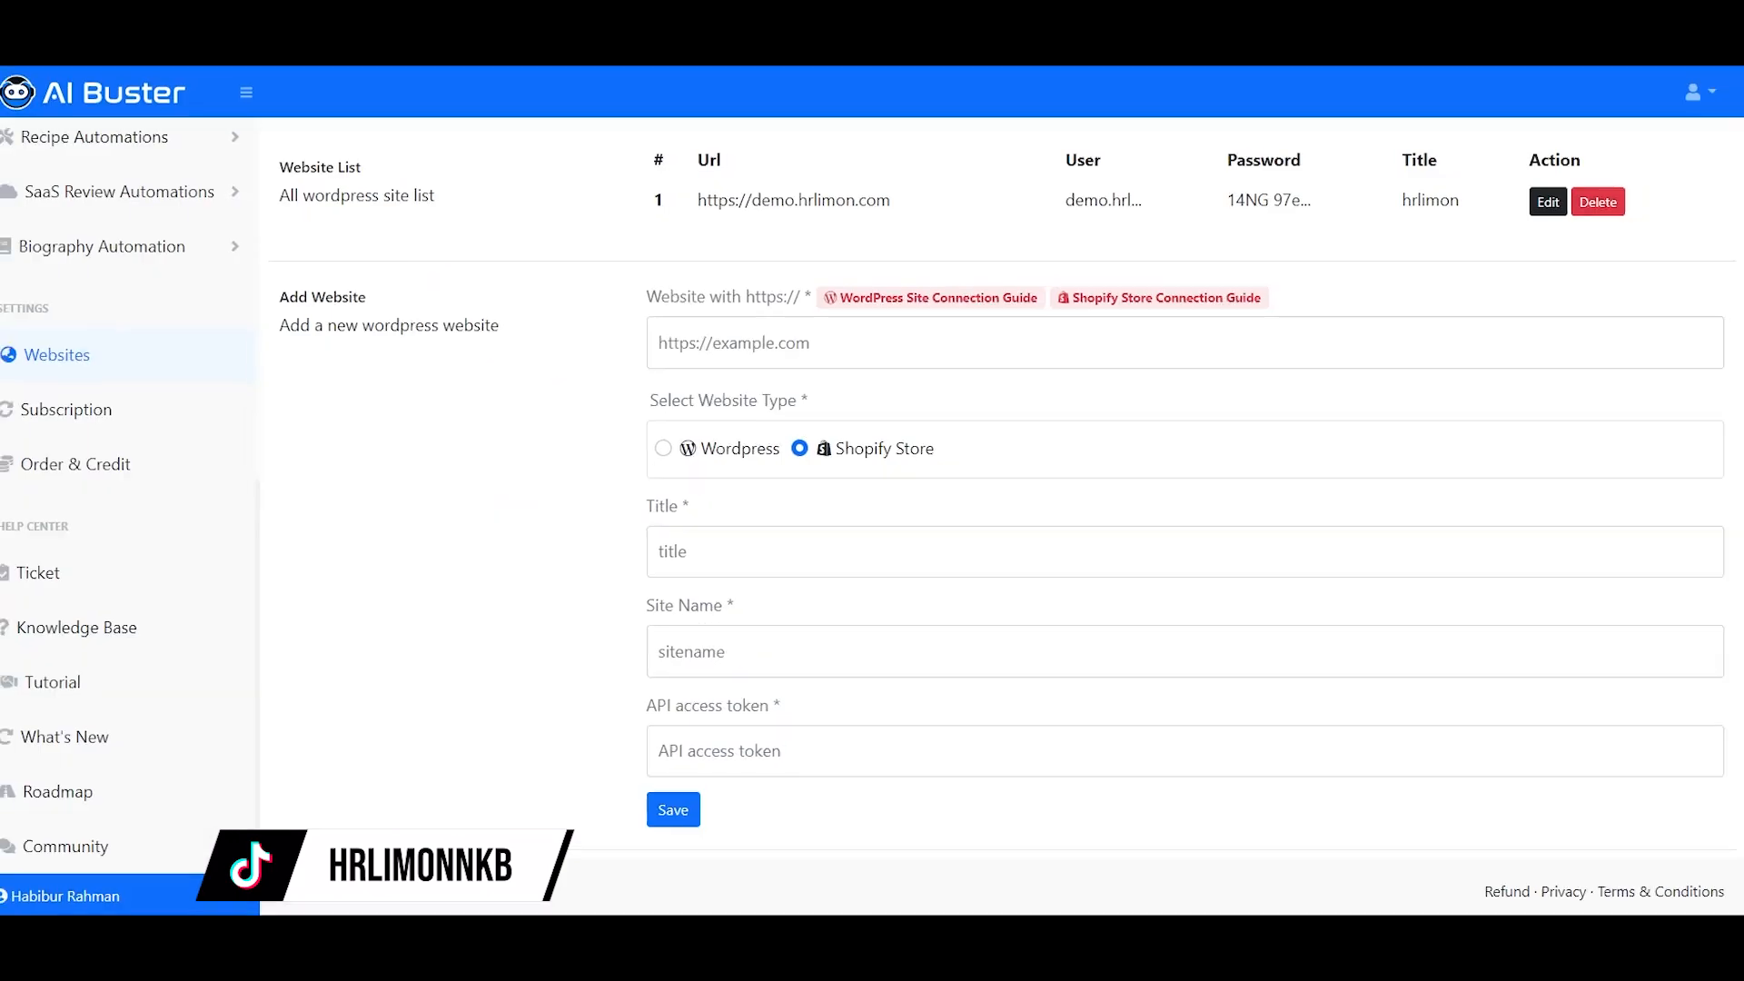
Step: Paste the Shopify access token into AI Buster's API access token field
click(768, 757)
key(ctrl+v)
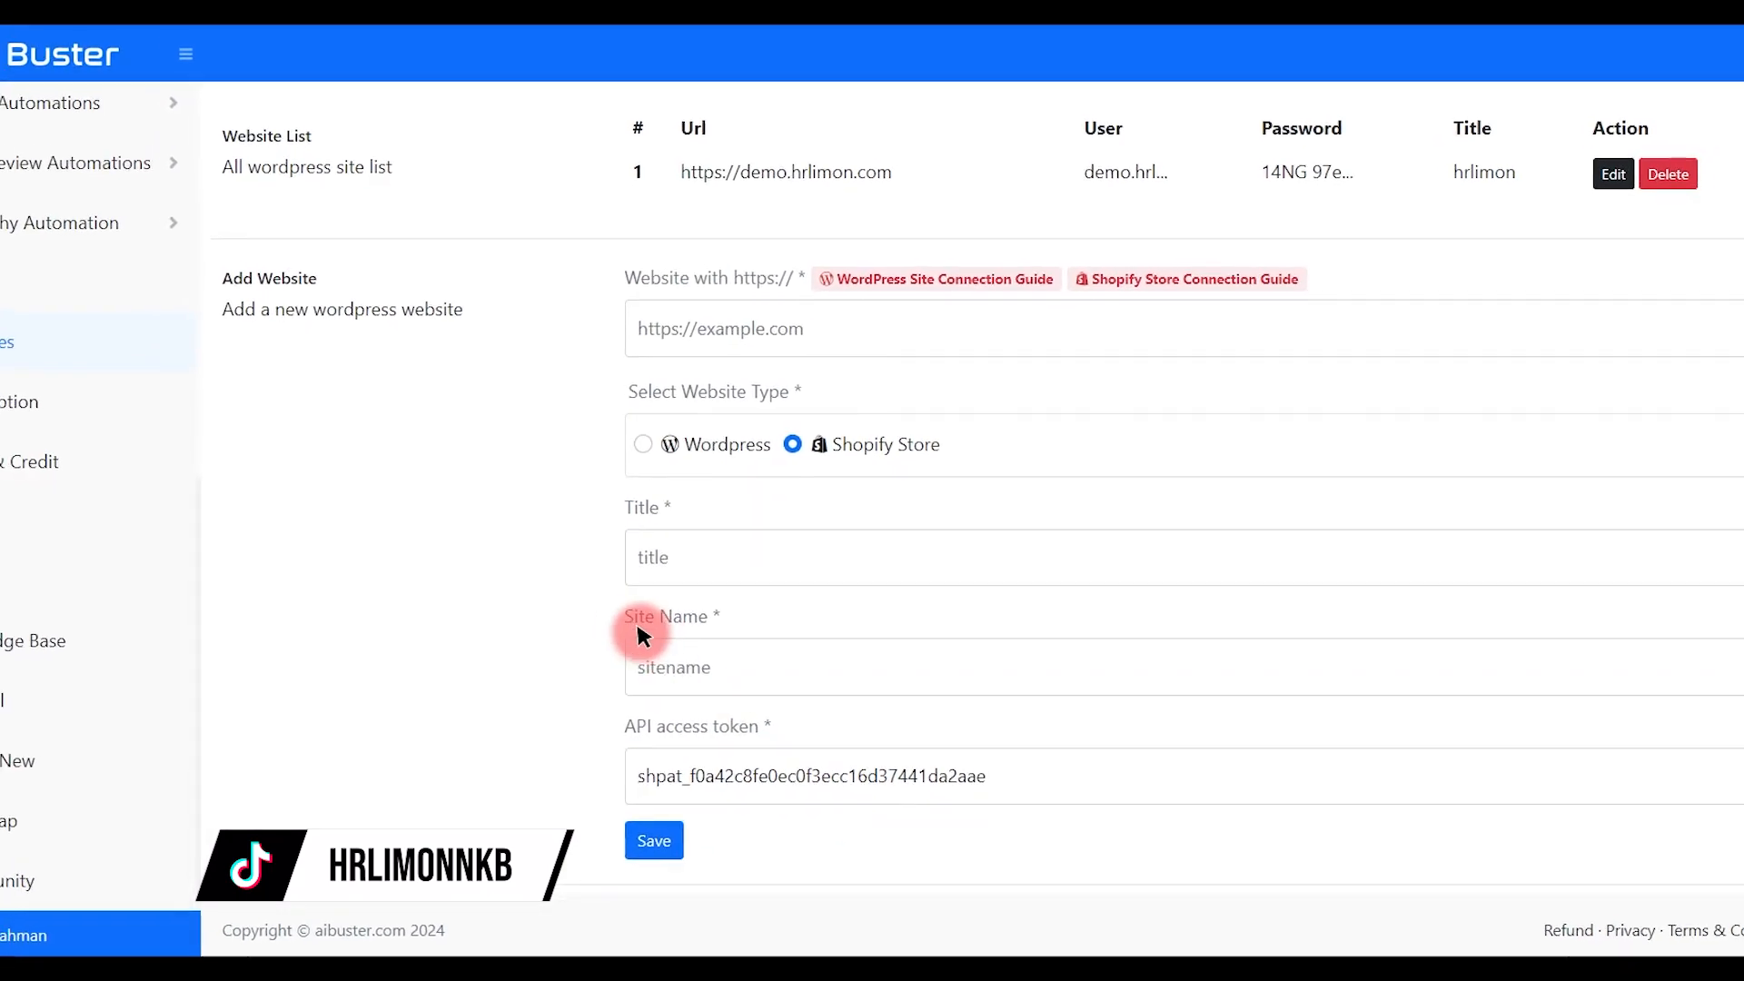
drag(625, 640, 735, 629)
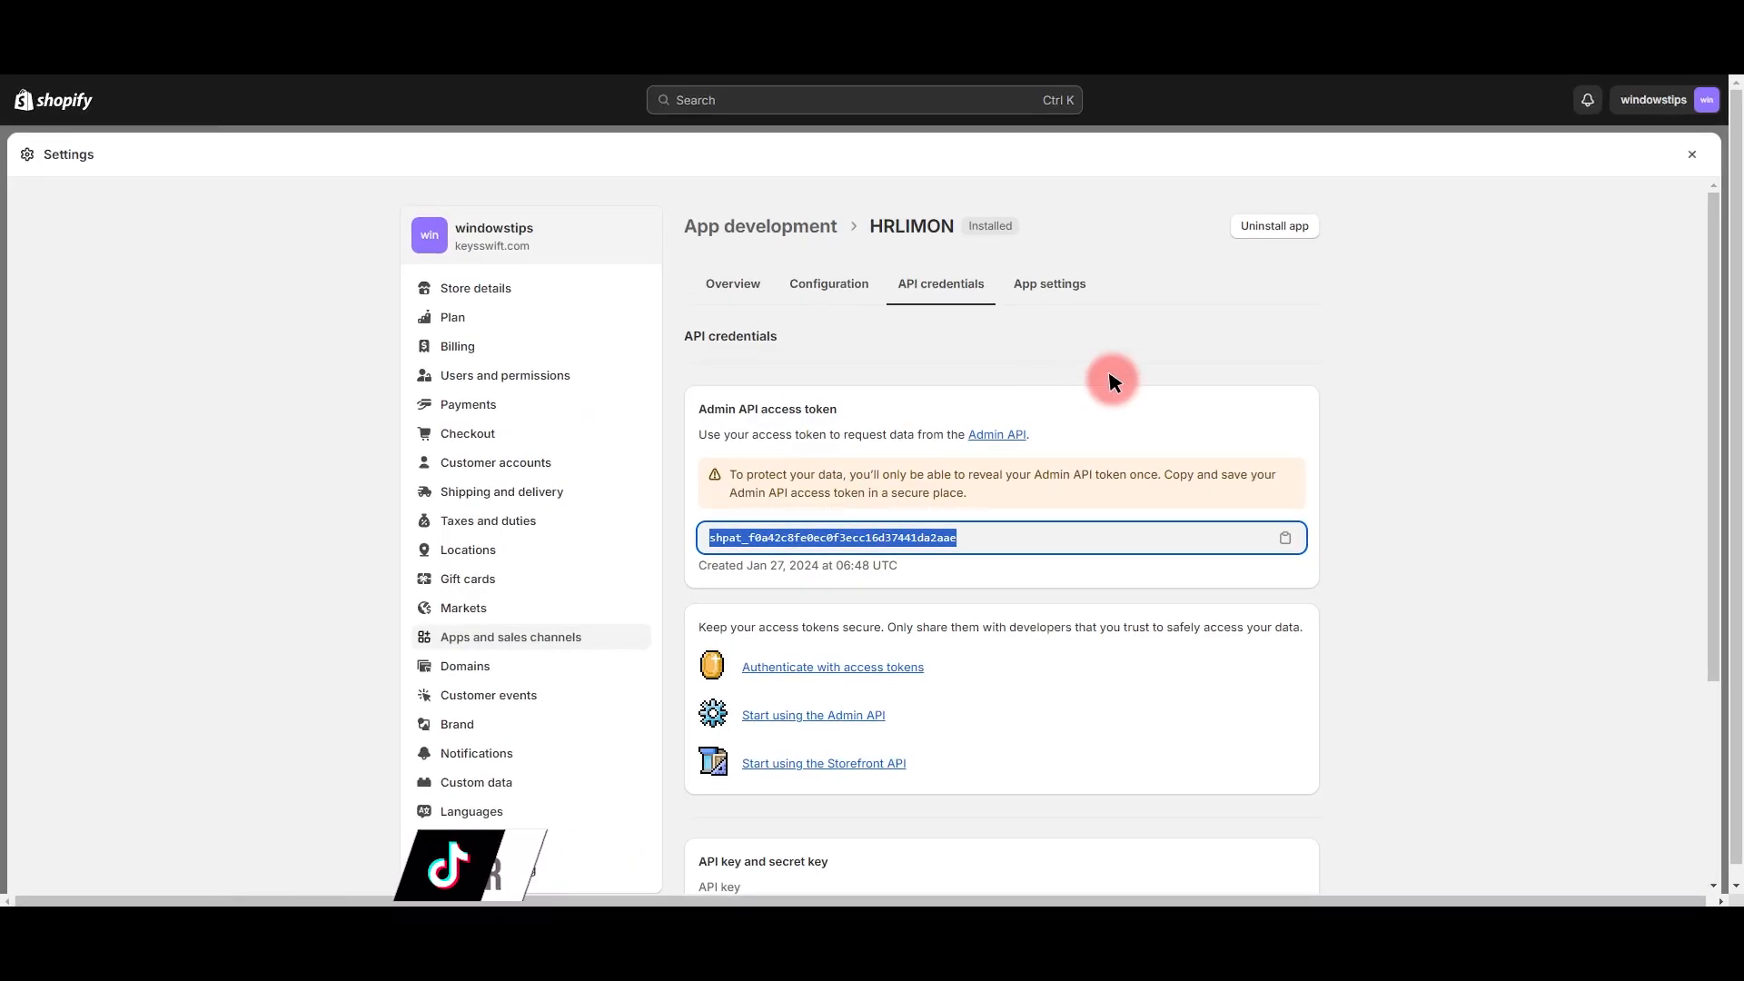
click(584, 244)
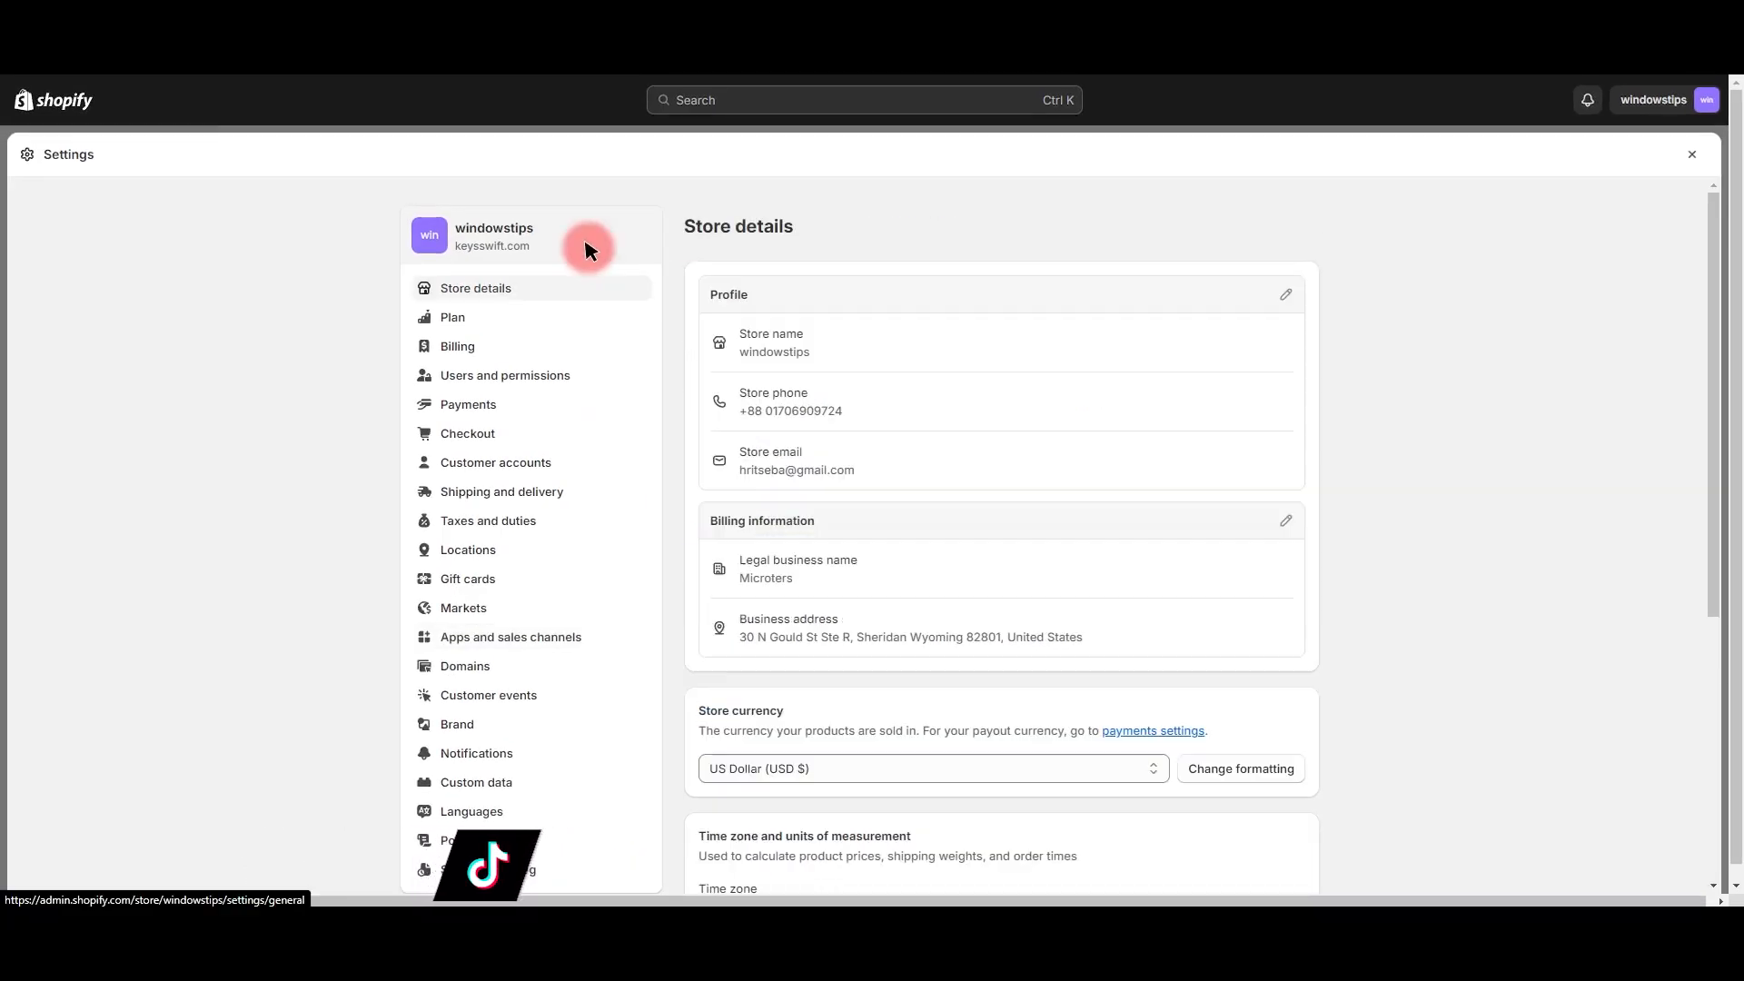
drag(459, 247, 533, 253)
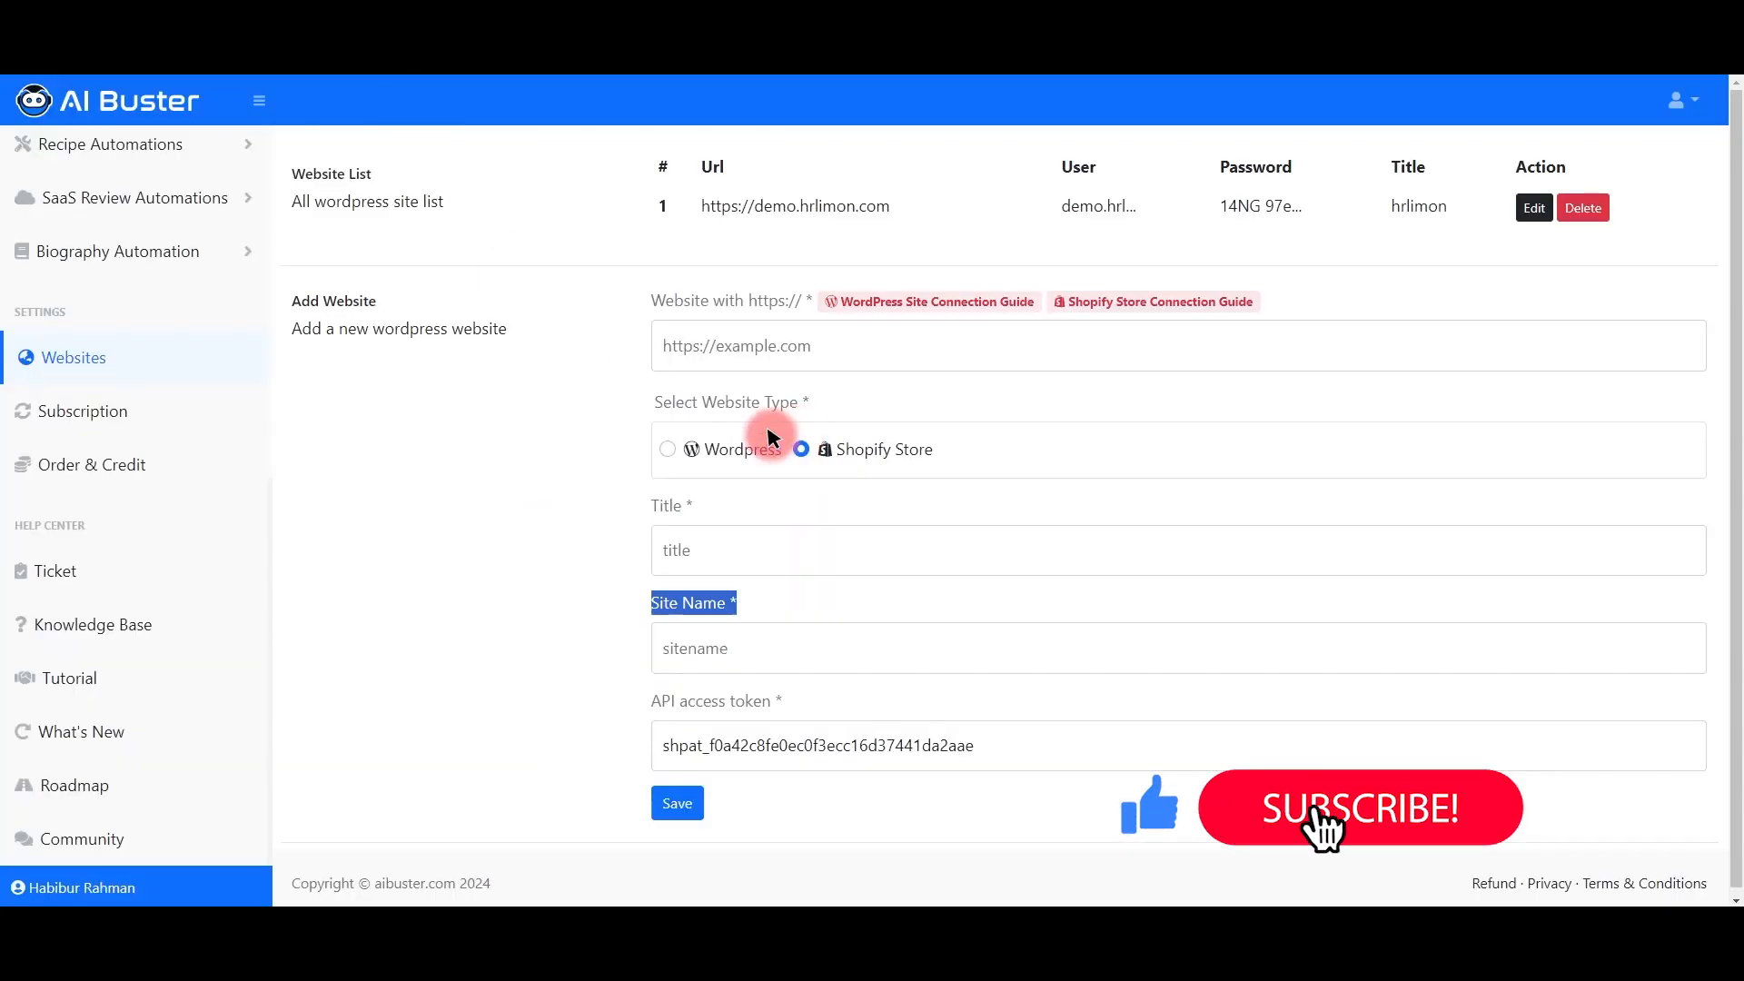
click(738, 355)
text(keysswift.com)
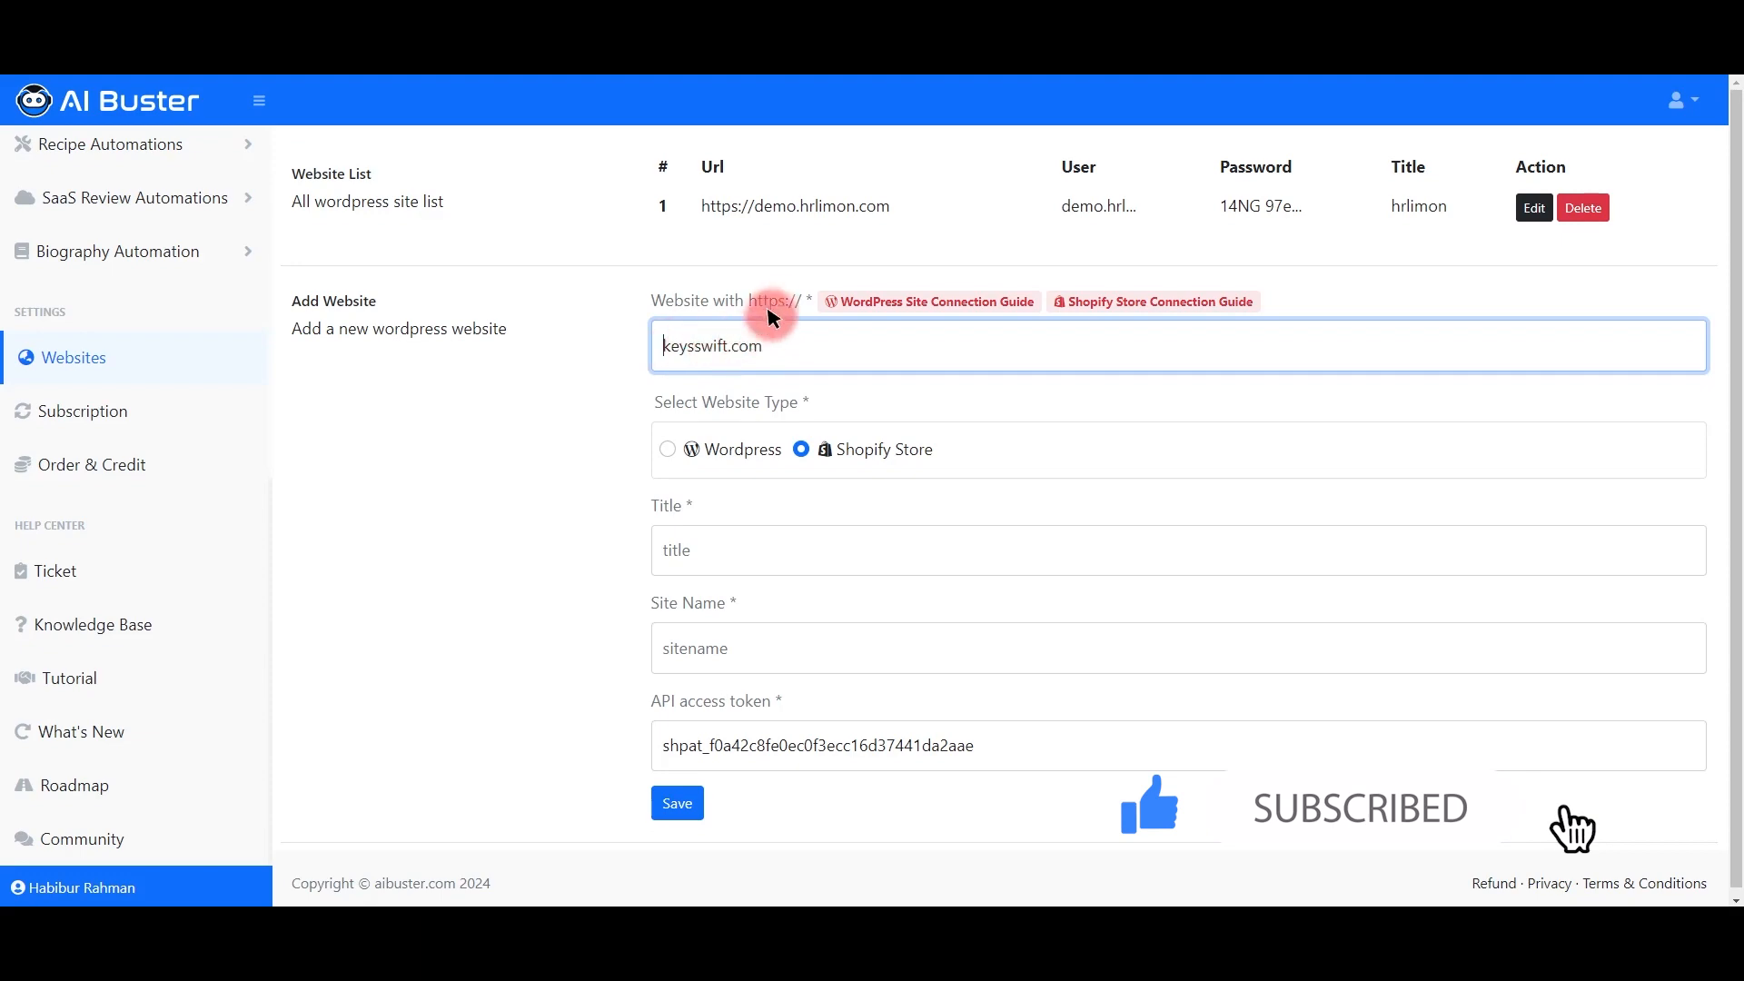
drag(779, 305, 795, 305)
click(677, 354)
text(https://)
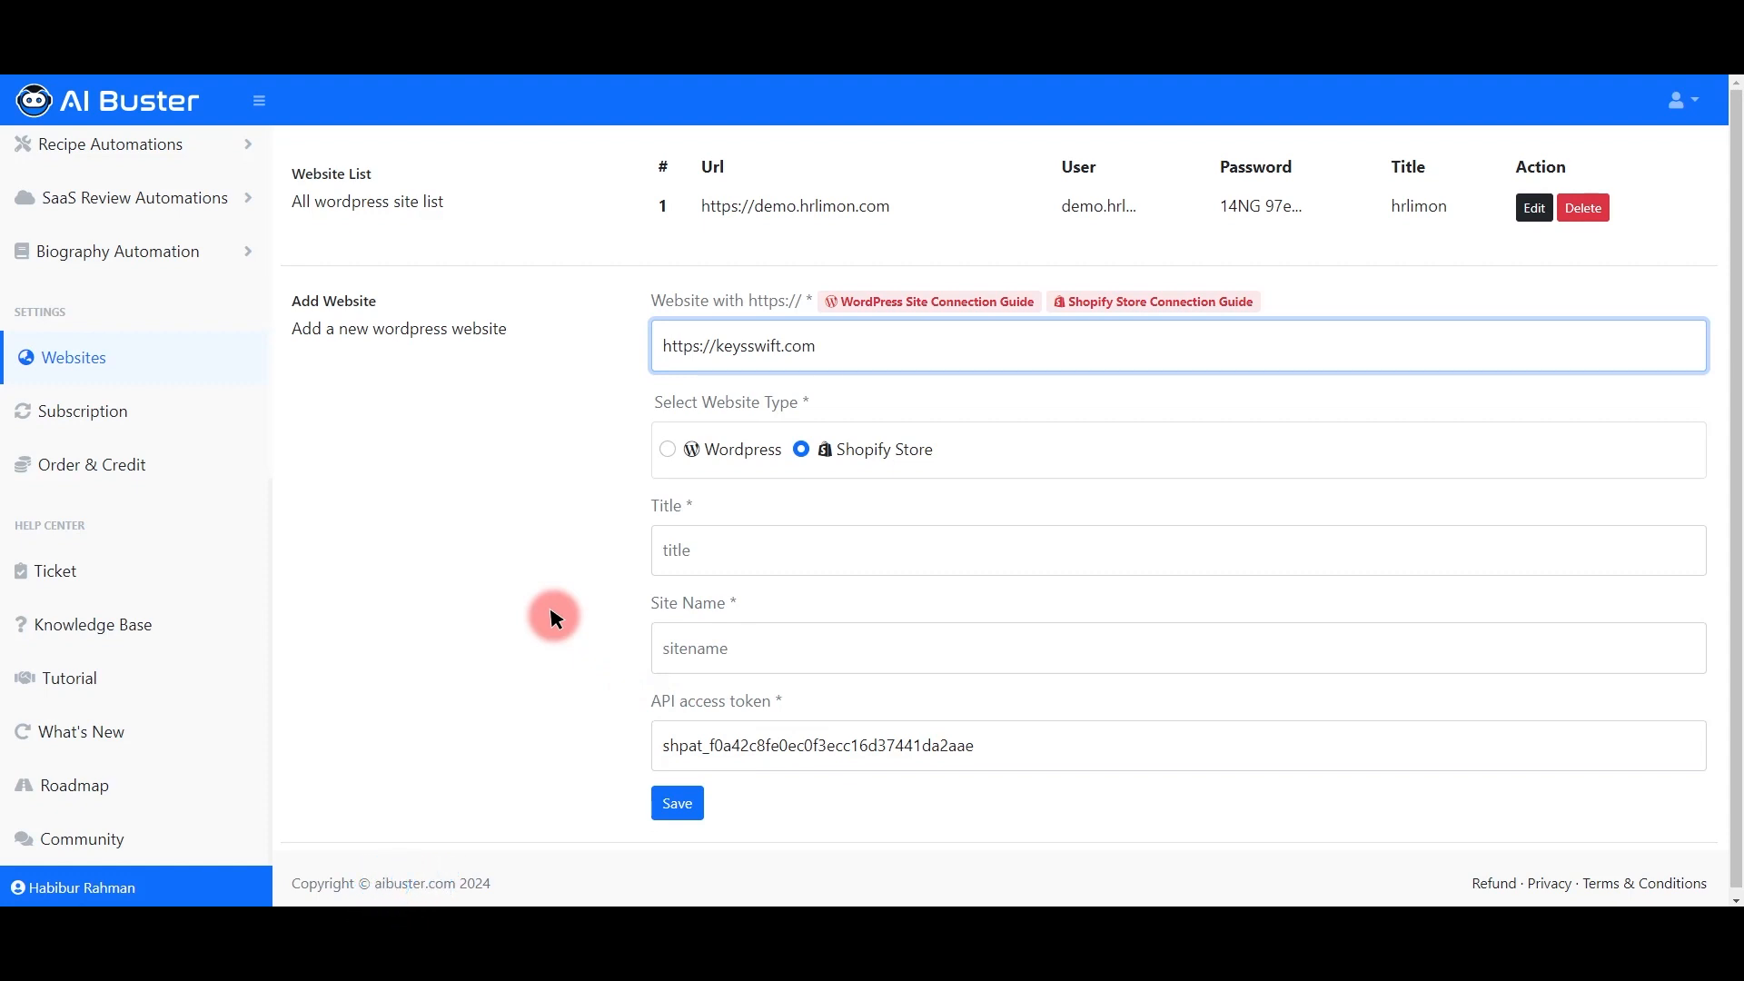
Step: Start filling in the Site Name field, then return to Shopify's store details page
drag(652, 598, 732, 598)
click(675, 635)
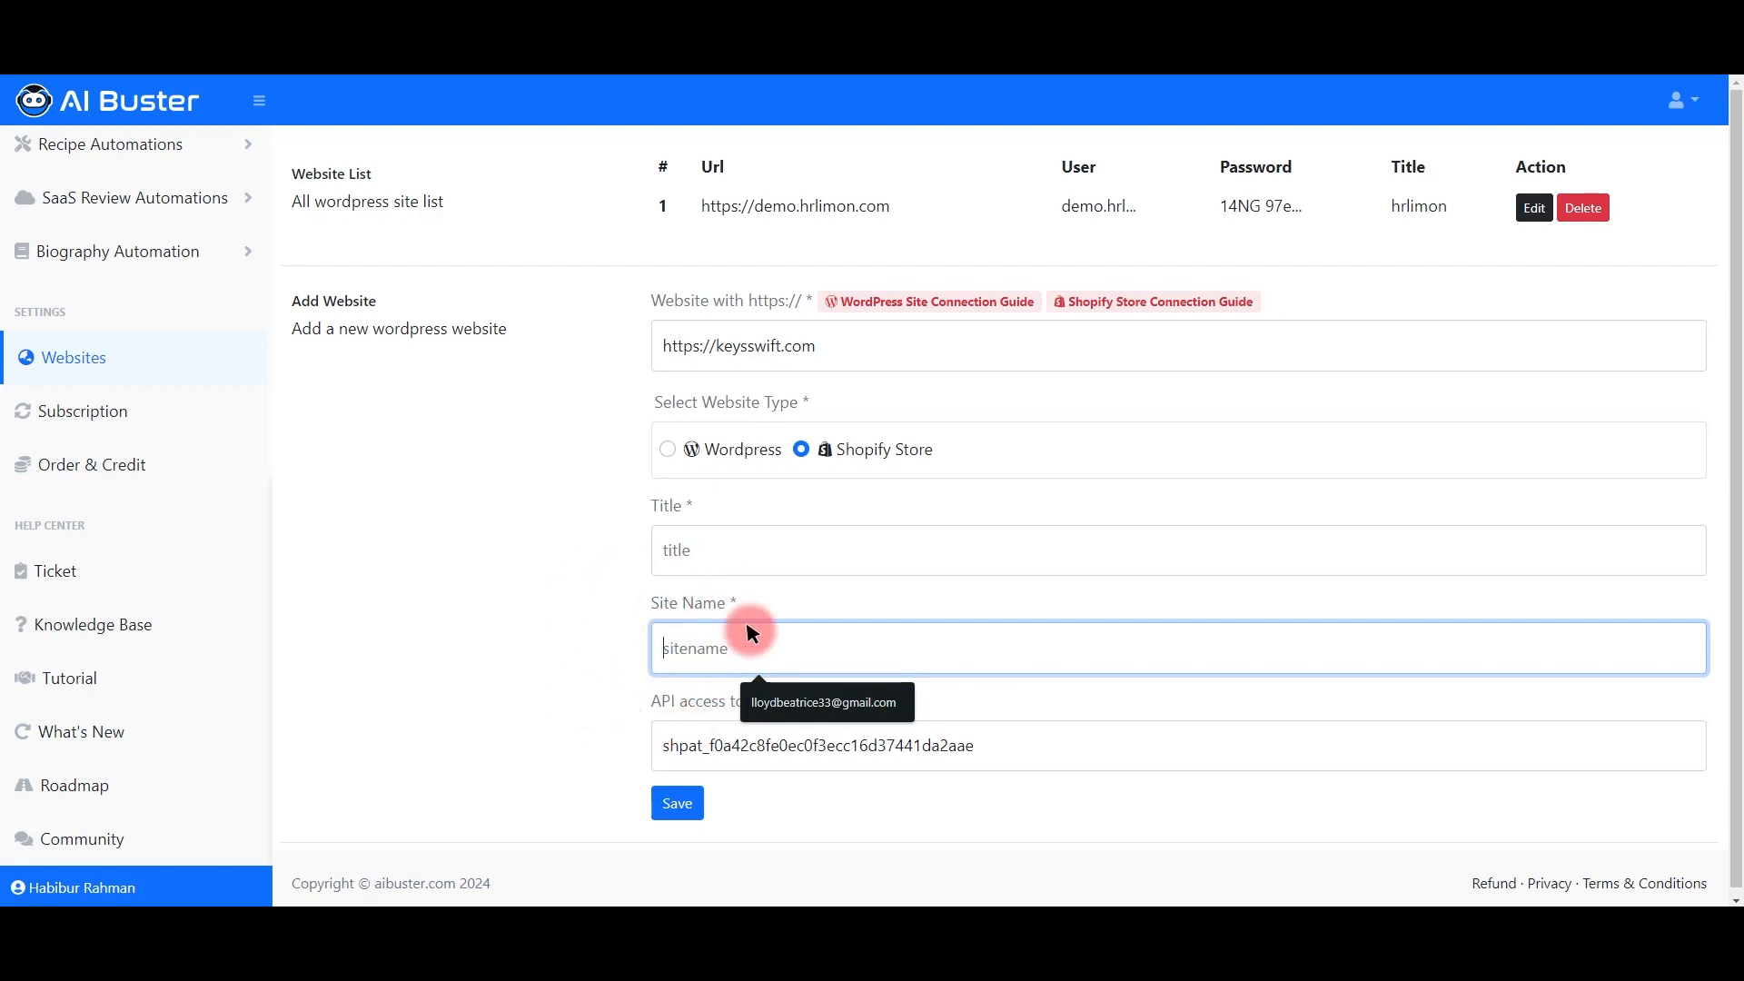
click(667, 20)
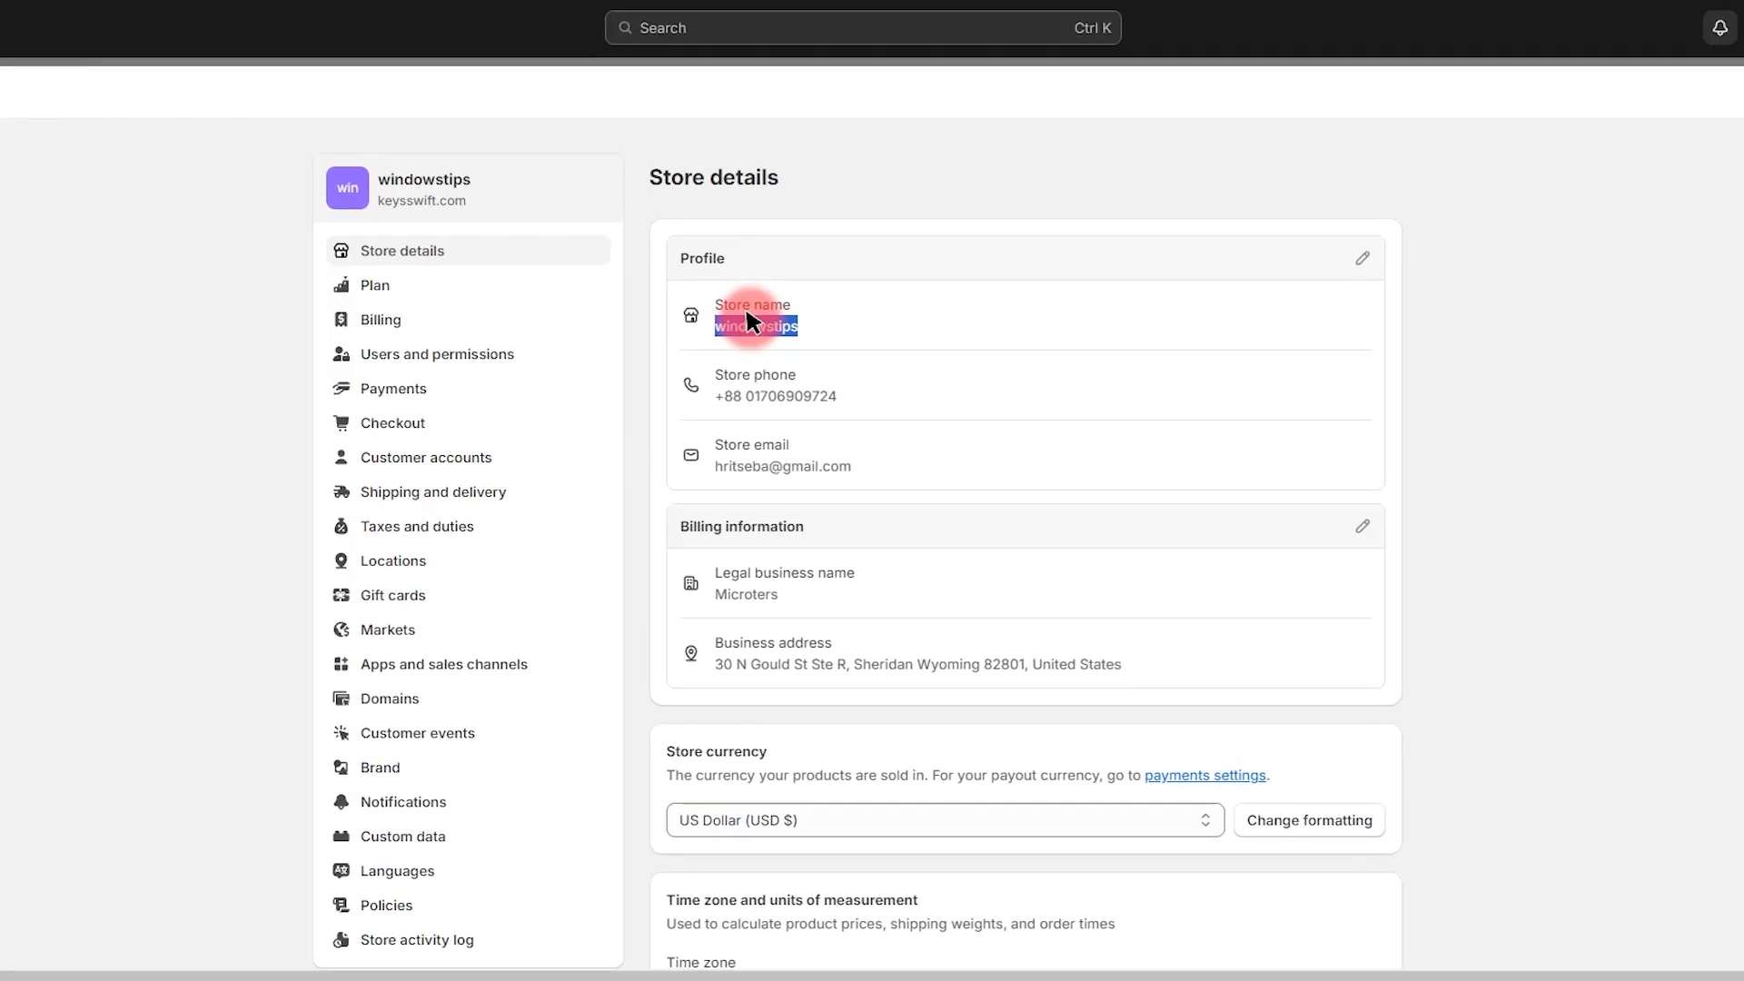
Step: Load the Keys Swift shop homepage in a new browser tab
scroll(450, 371, down, 5)
scroll(446, 383, up, 5)
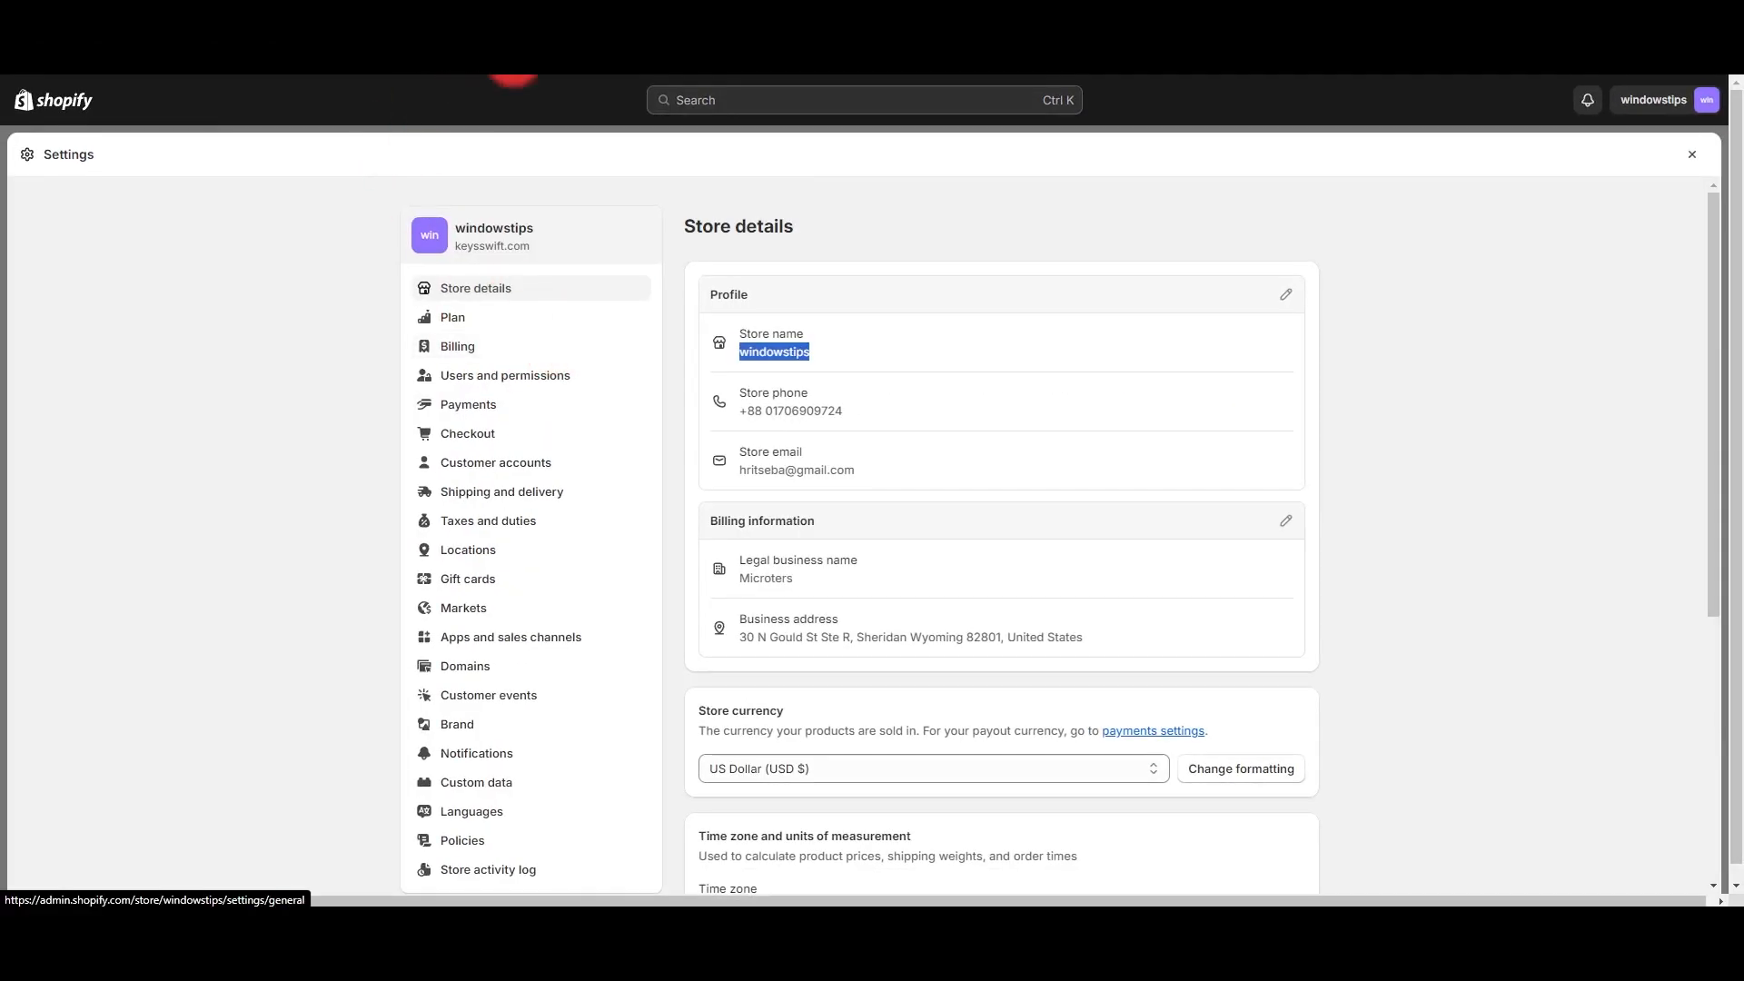
click(675, 59)
text(windowstips)
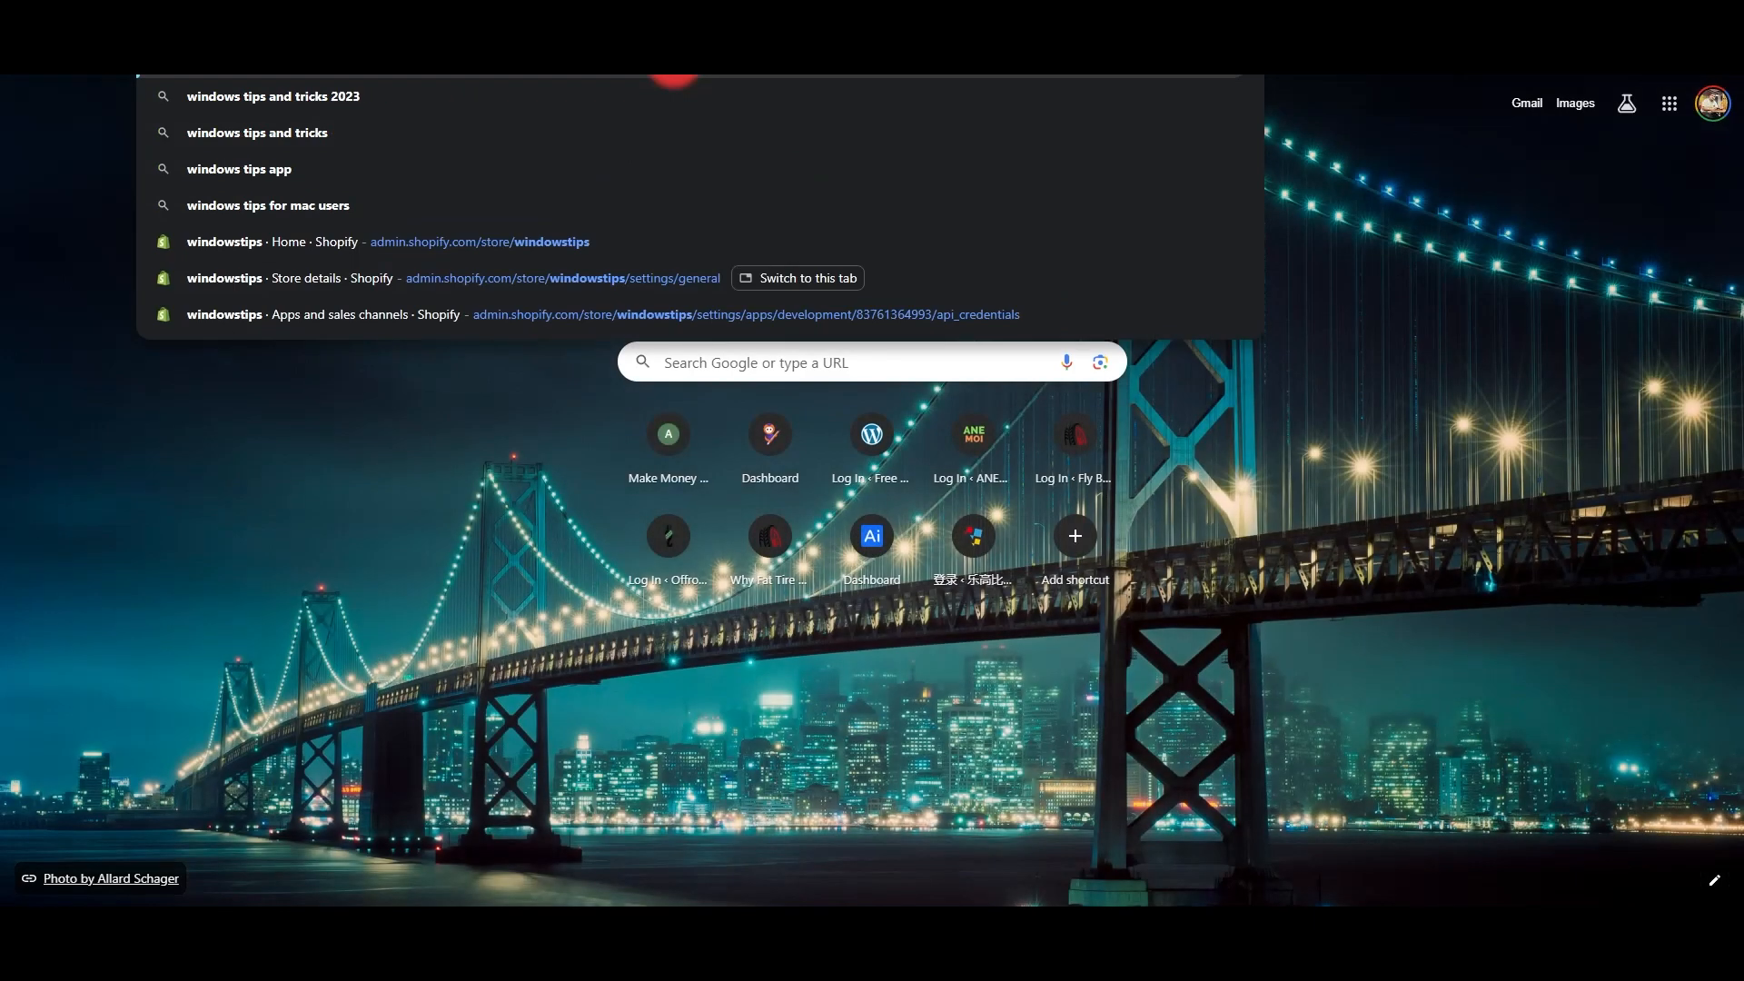
text(.my)
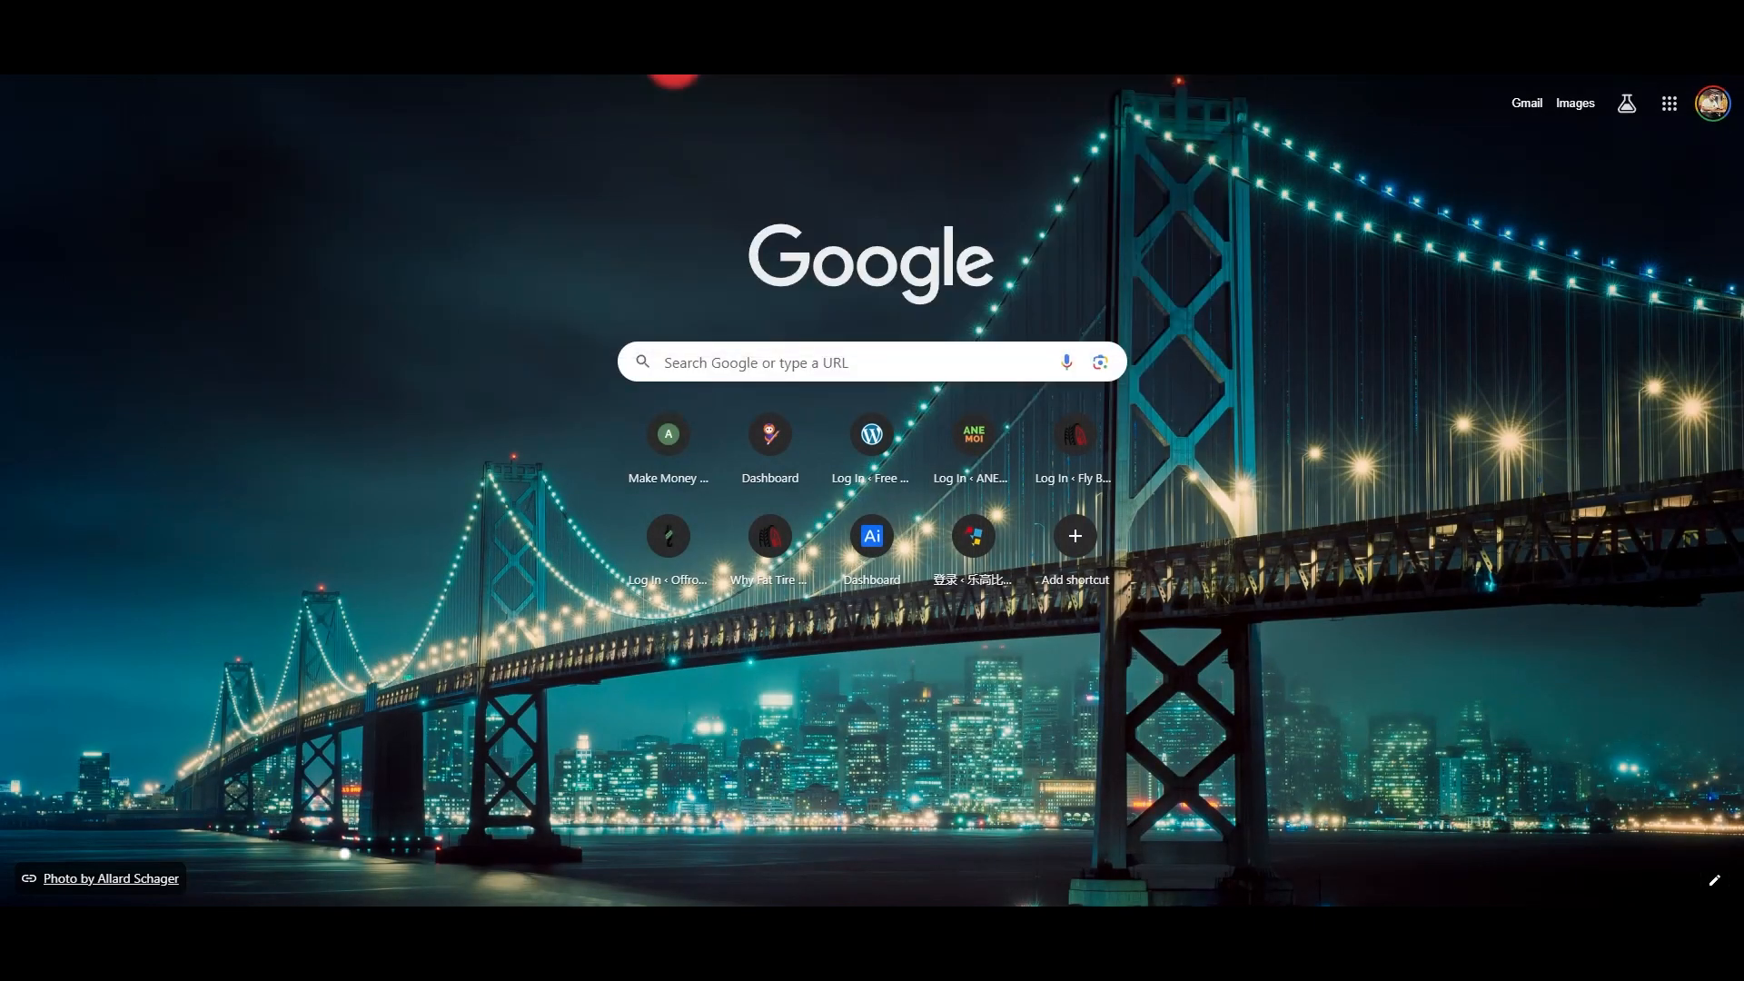
key(Return)
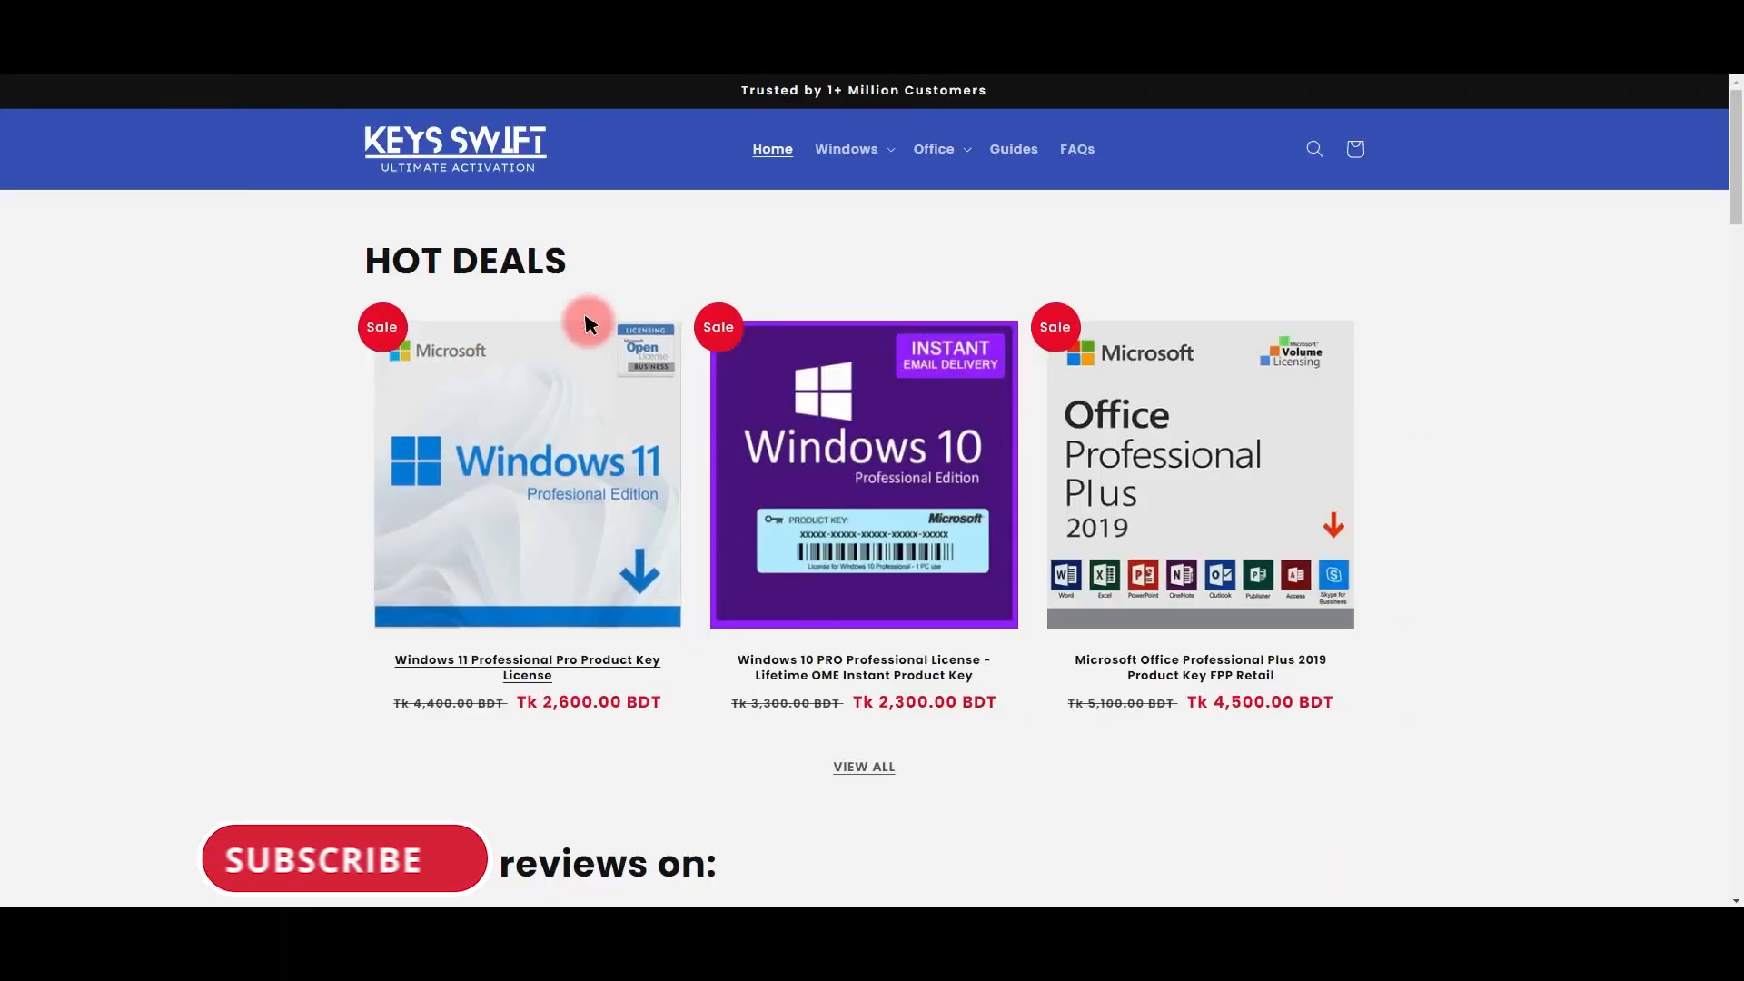
Step: Scroll the live storefront, then start a fresh tab to get back to Shopify store settings
scroll(973, 378, down, 4)
scroll(579, 317, up, 4)
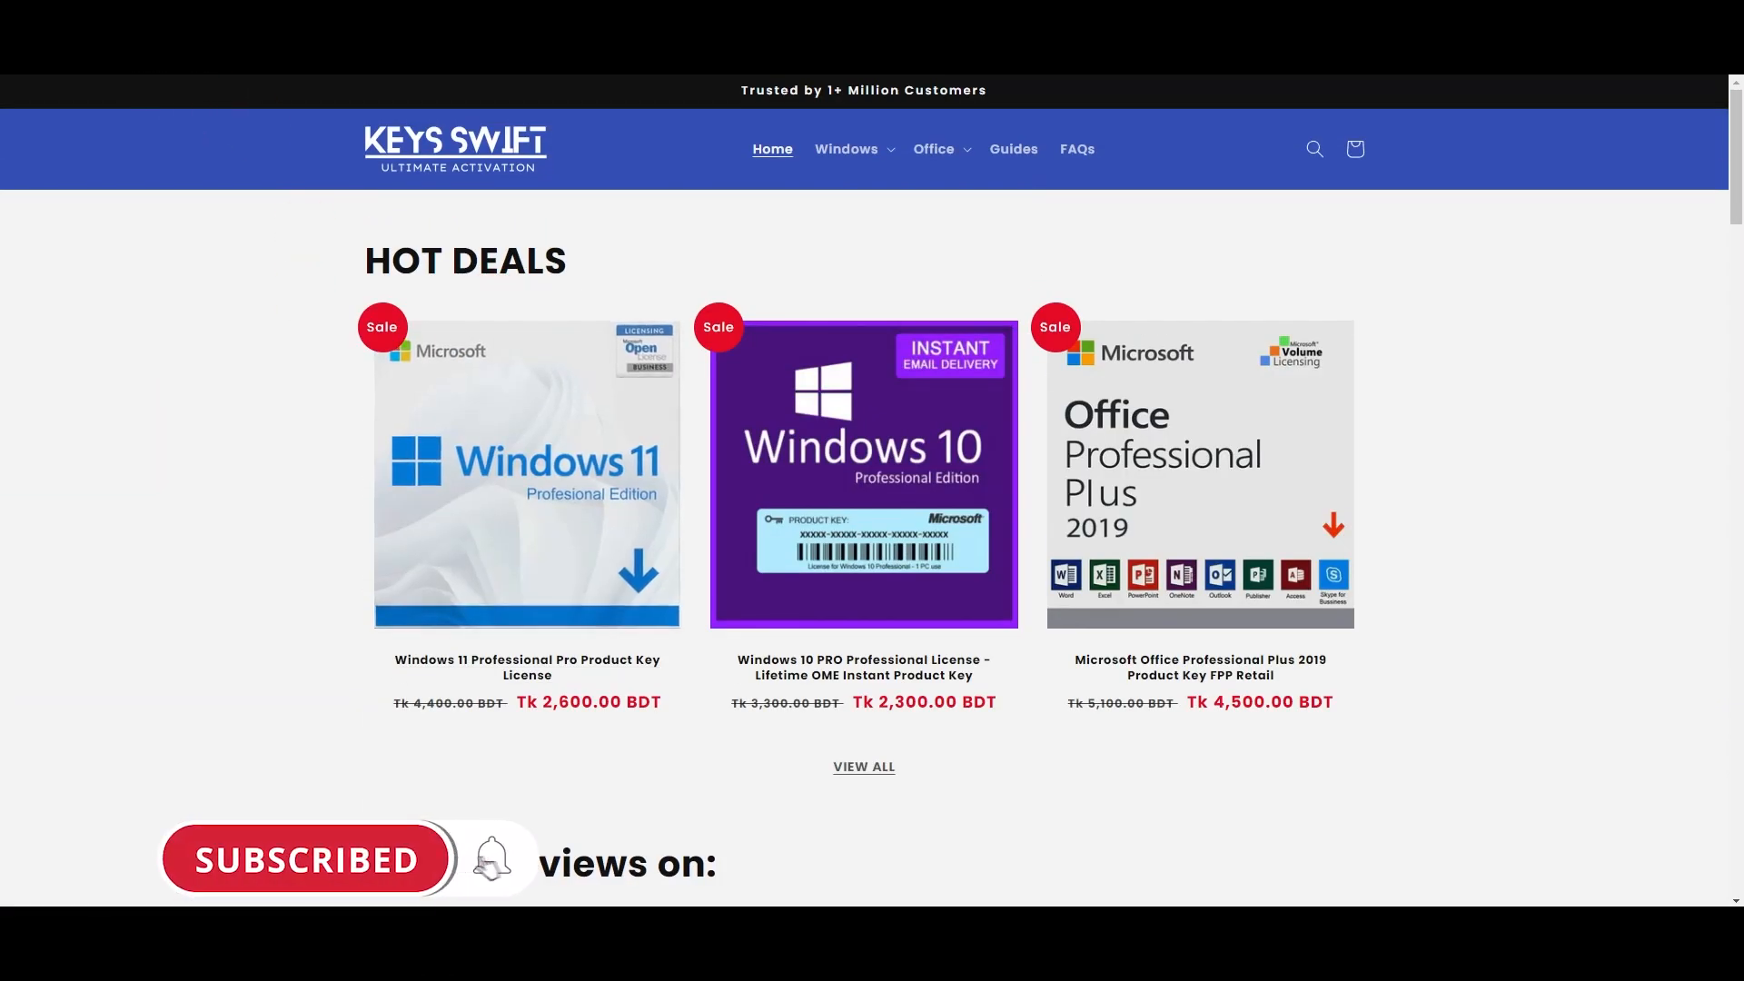
key(ctrl+t)
key(ctrl+l)
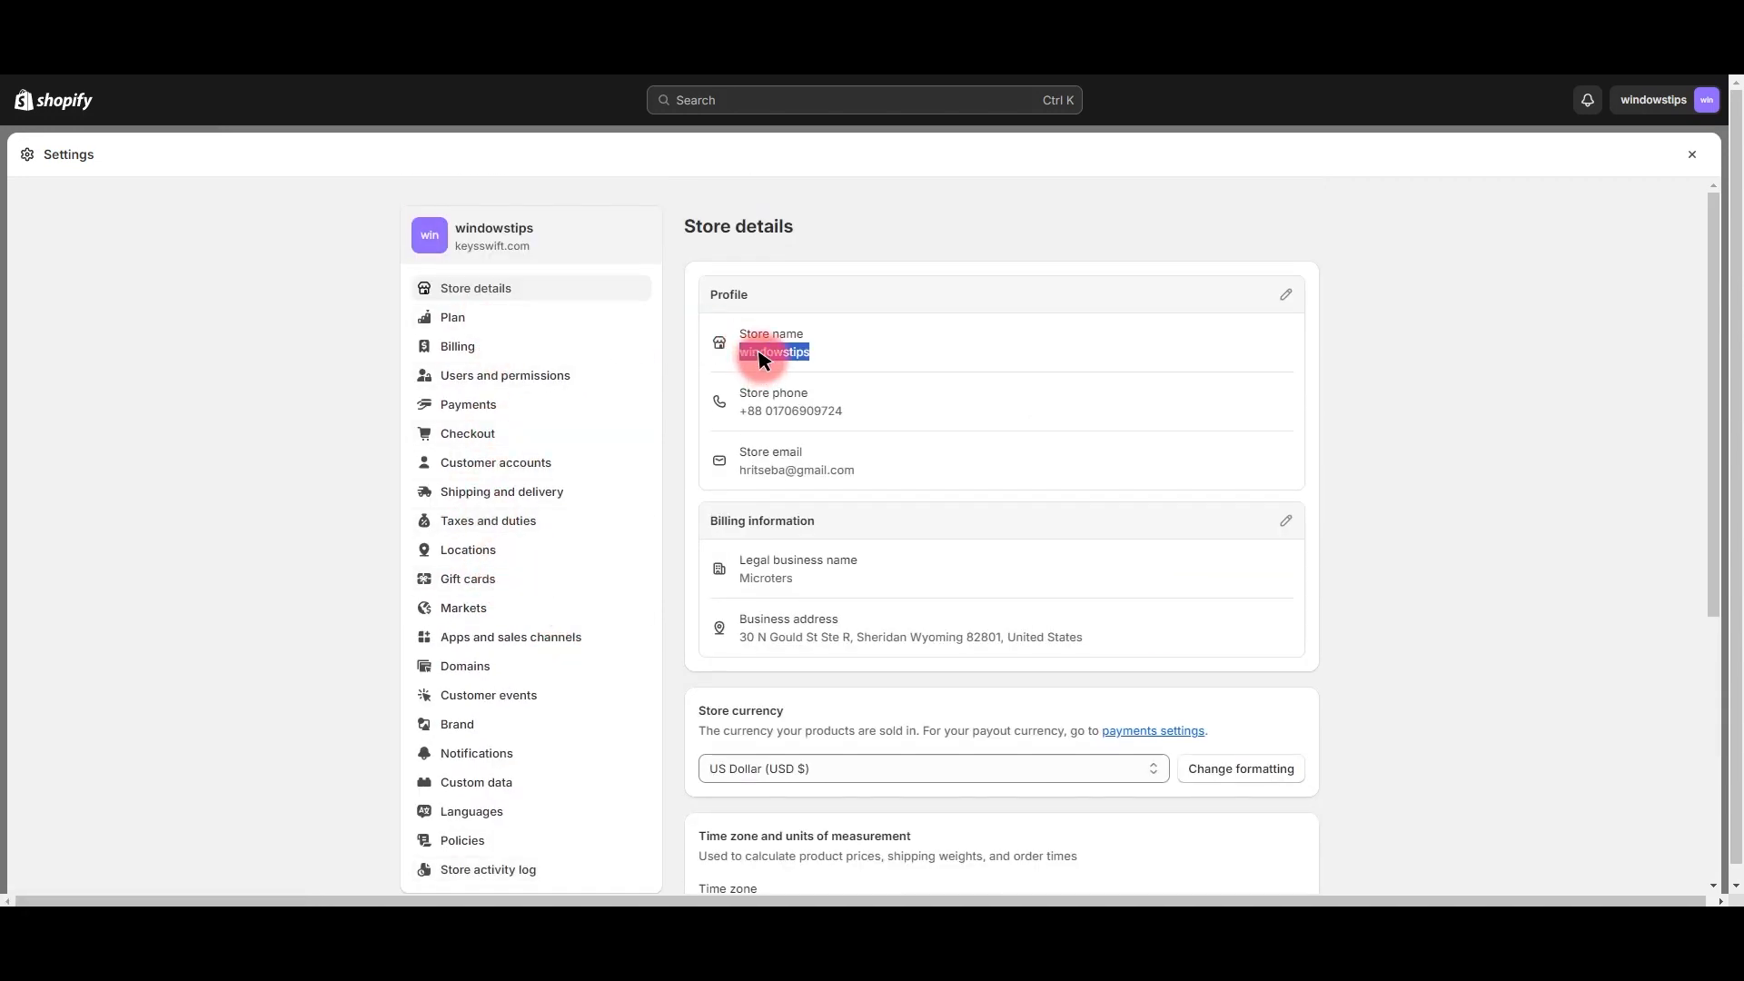
Step: Get the site name 'windowstips' from the windowstips.myshopify.com domain and enter it as Site Name
click(1284, 293)
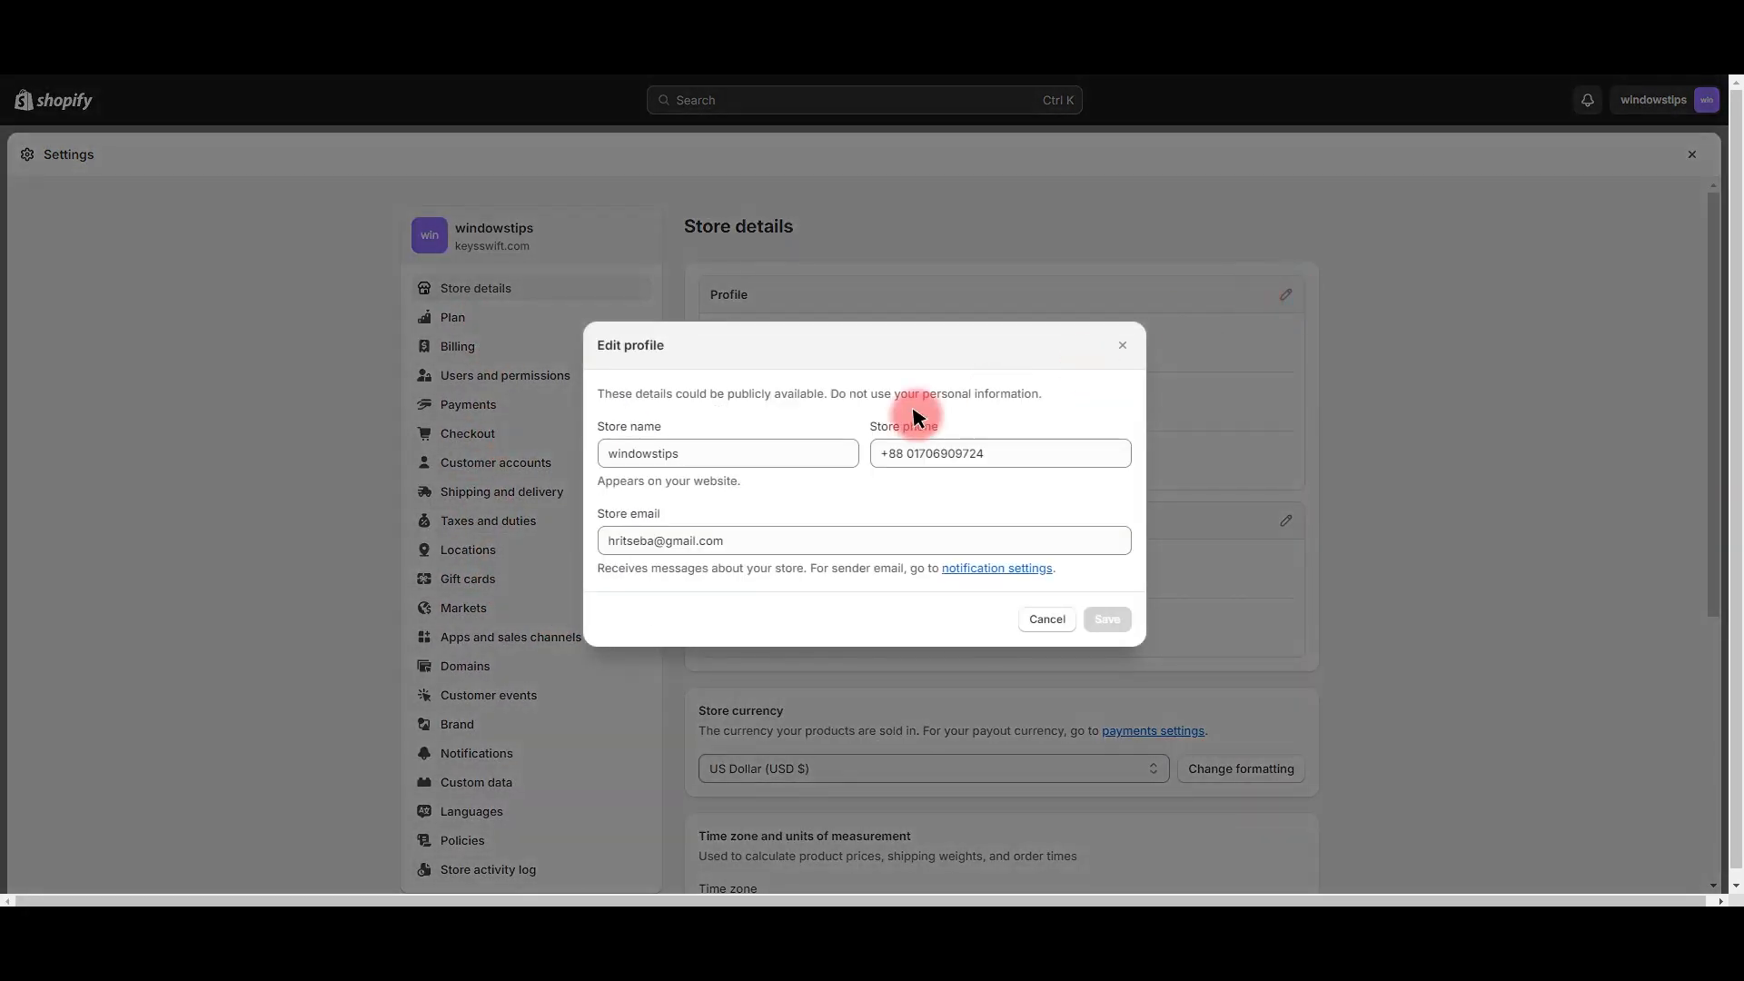
key(Escape)
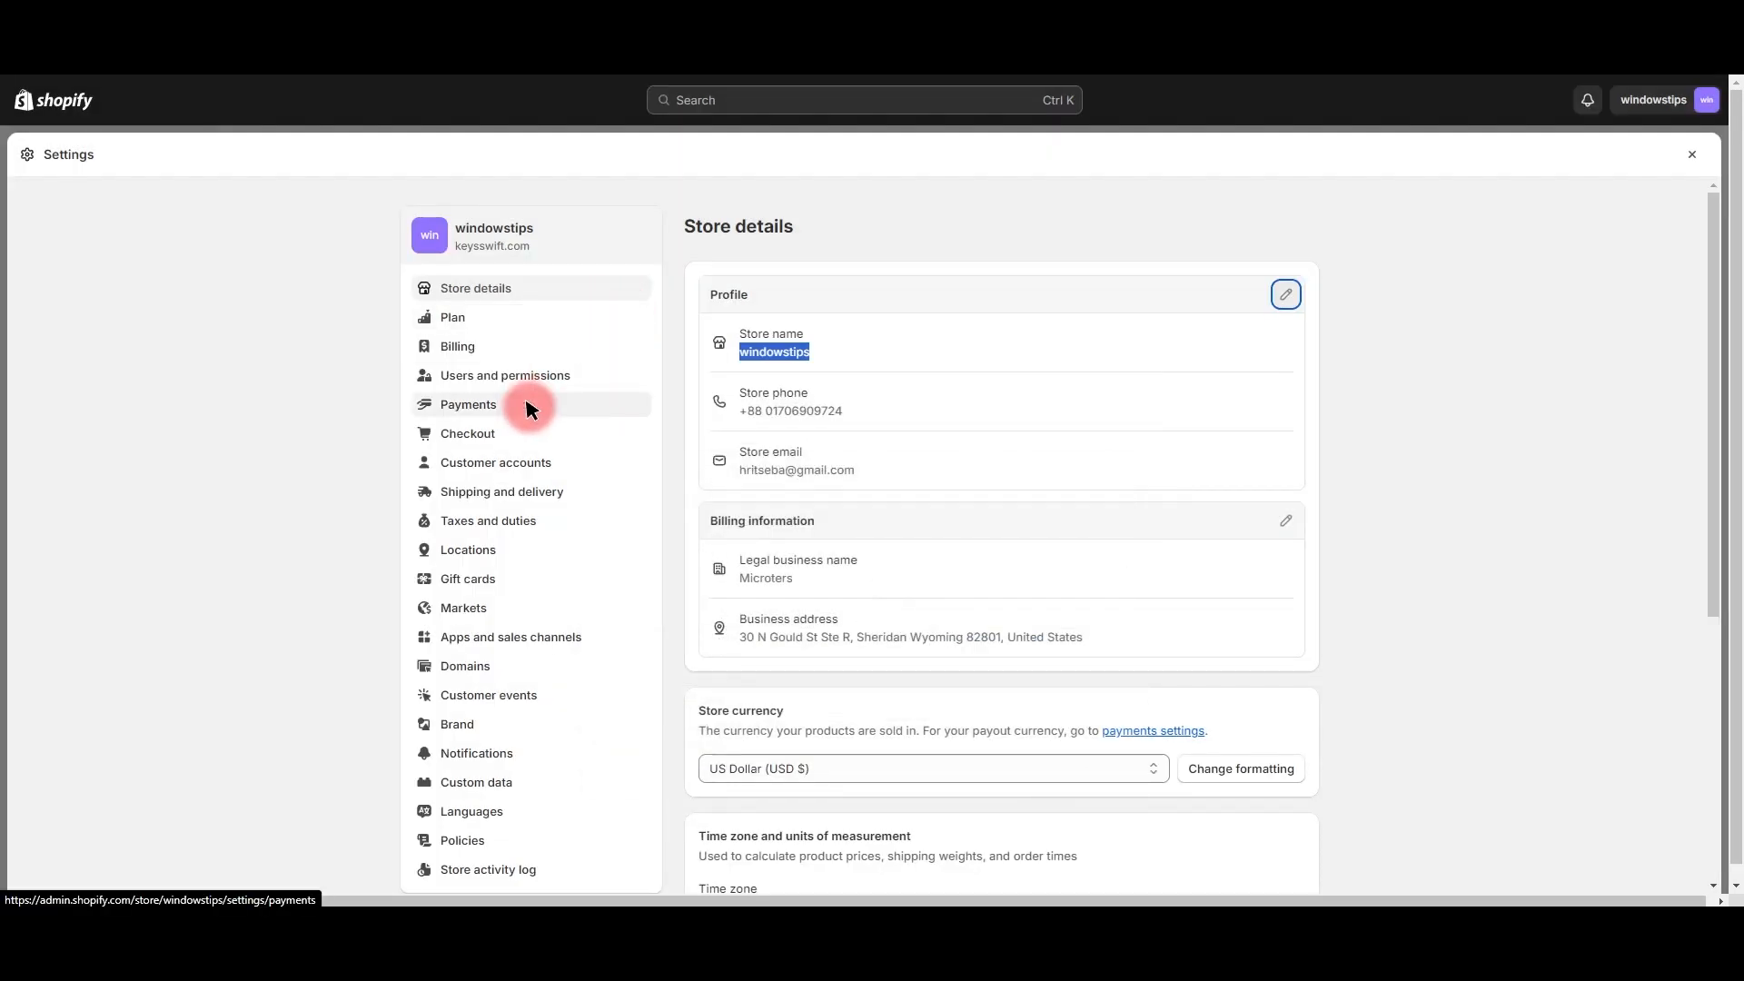
click(465, 668)
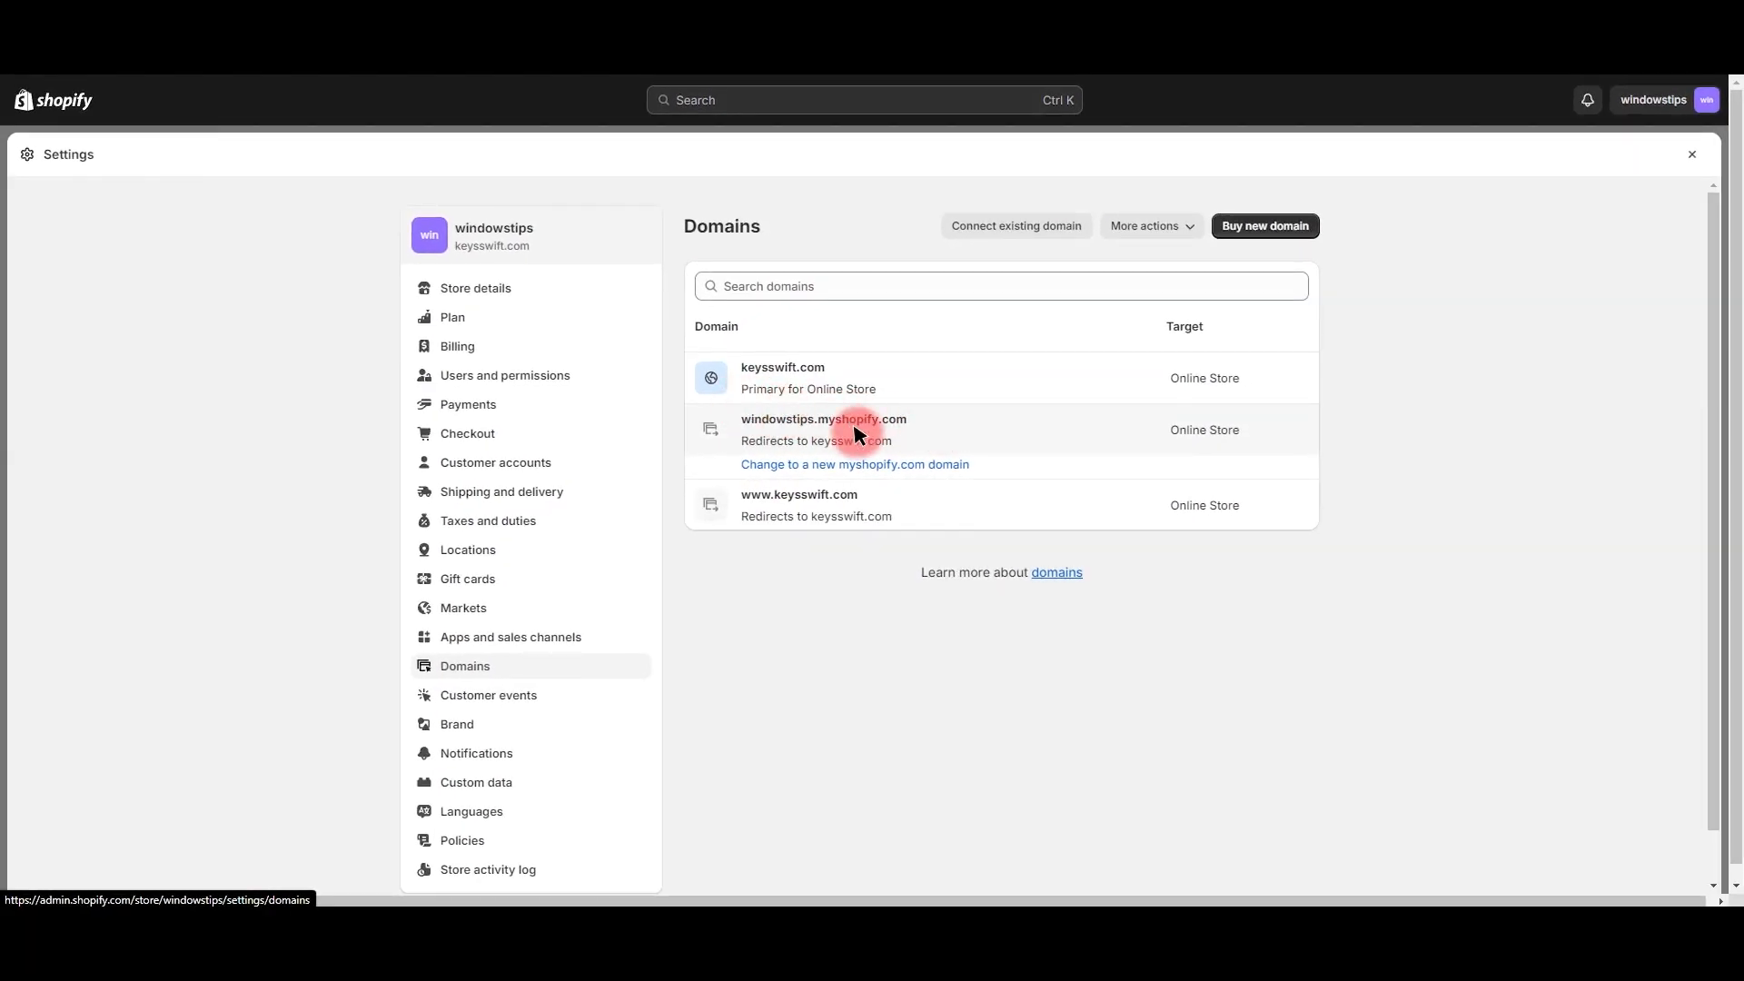
click(738, 419)
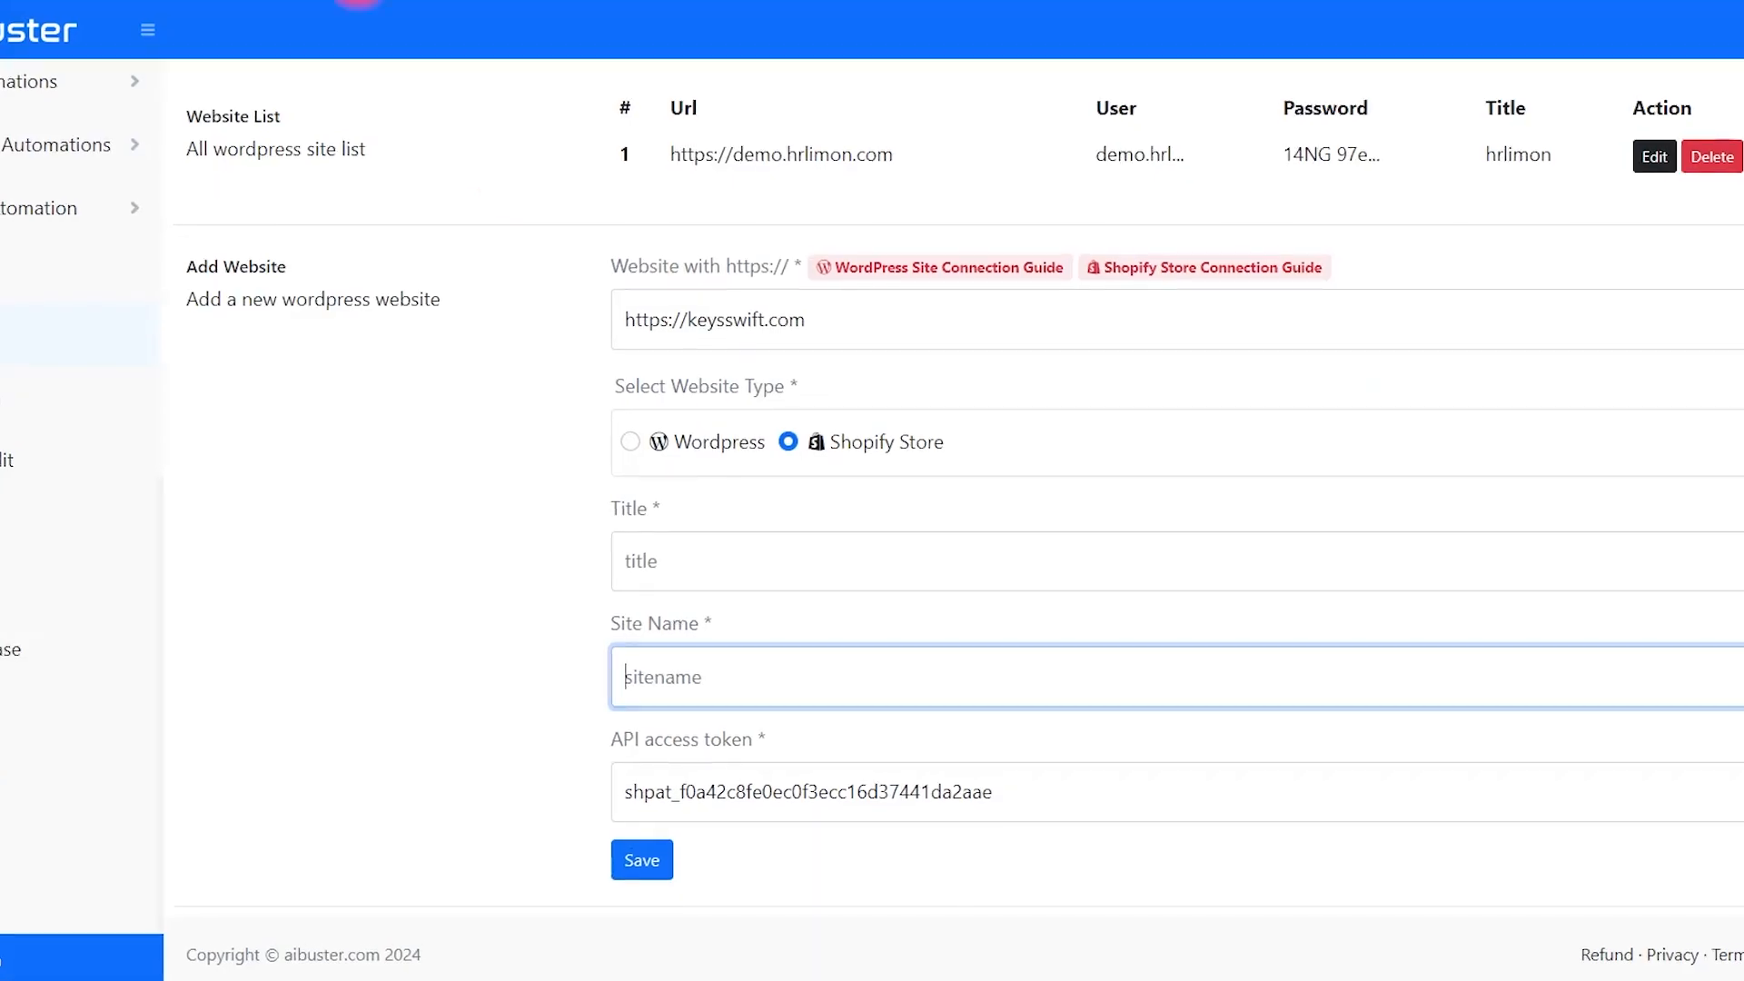
text(windowstips)
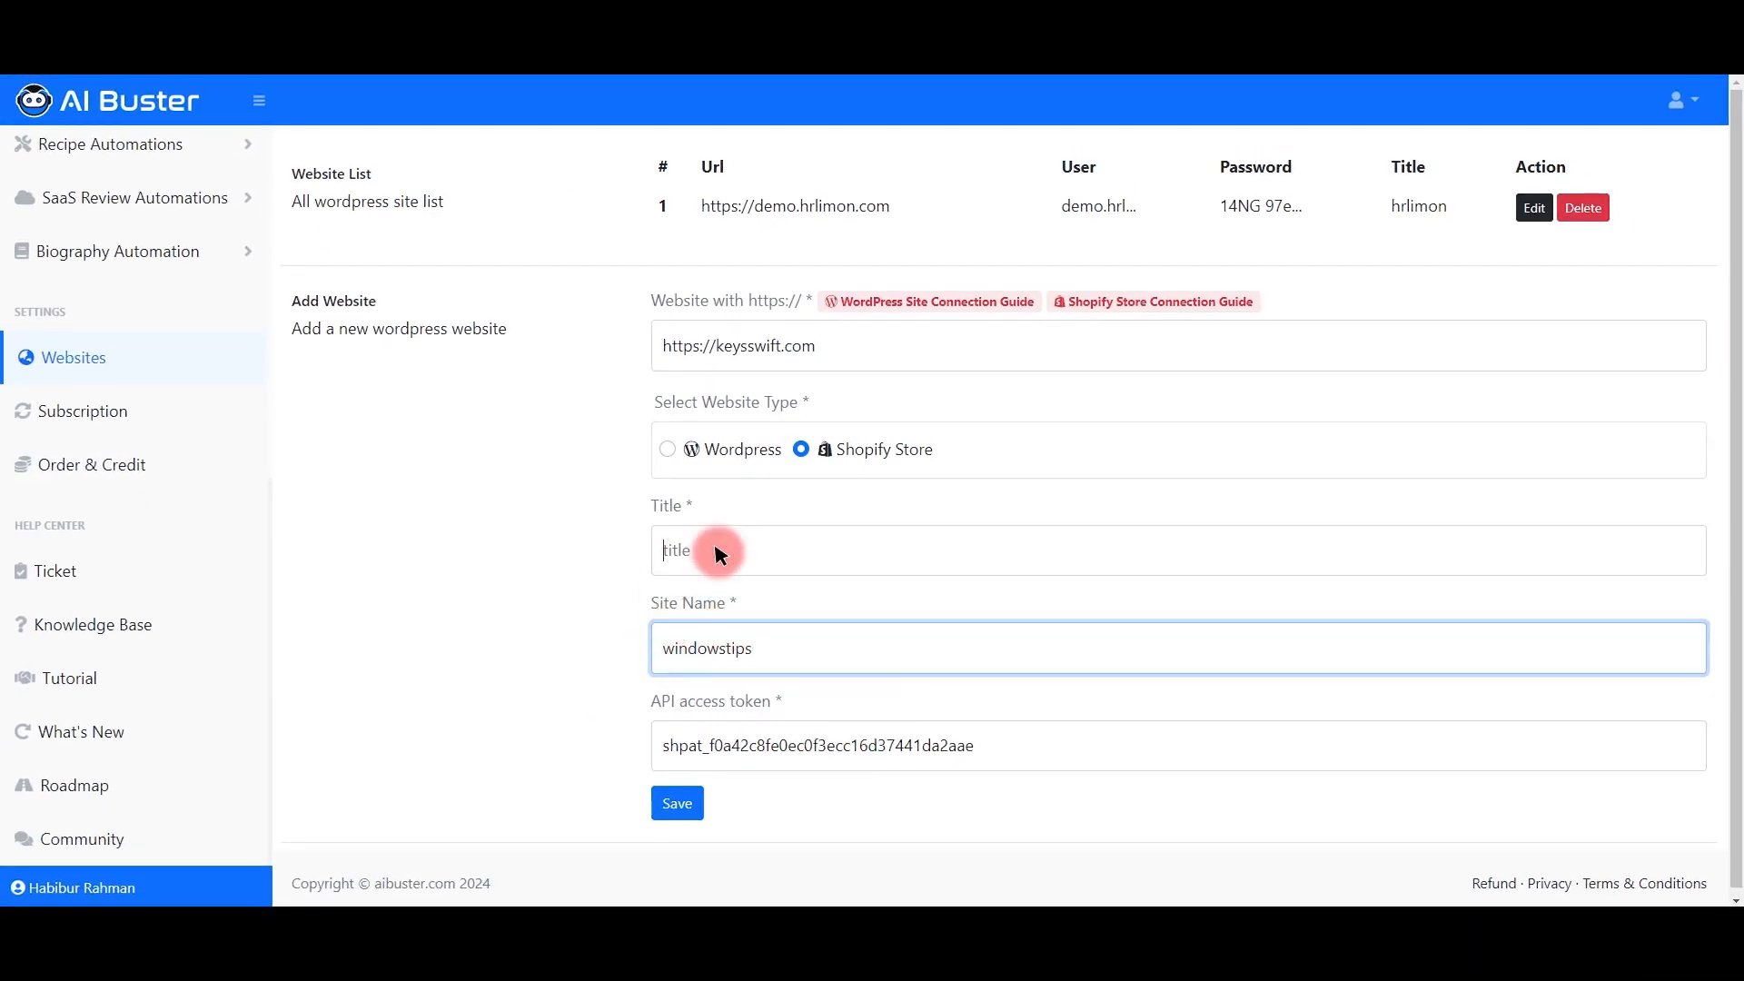
Step: Copy 'keysswift' from the website address into the Title field
click(719, 554)
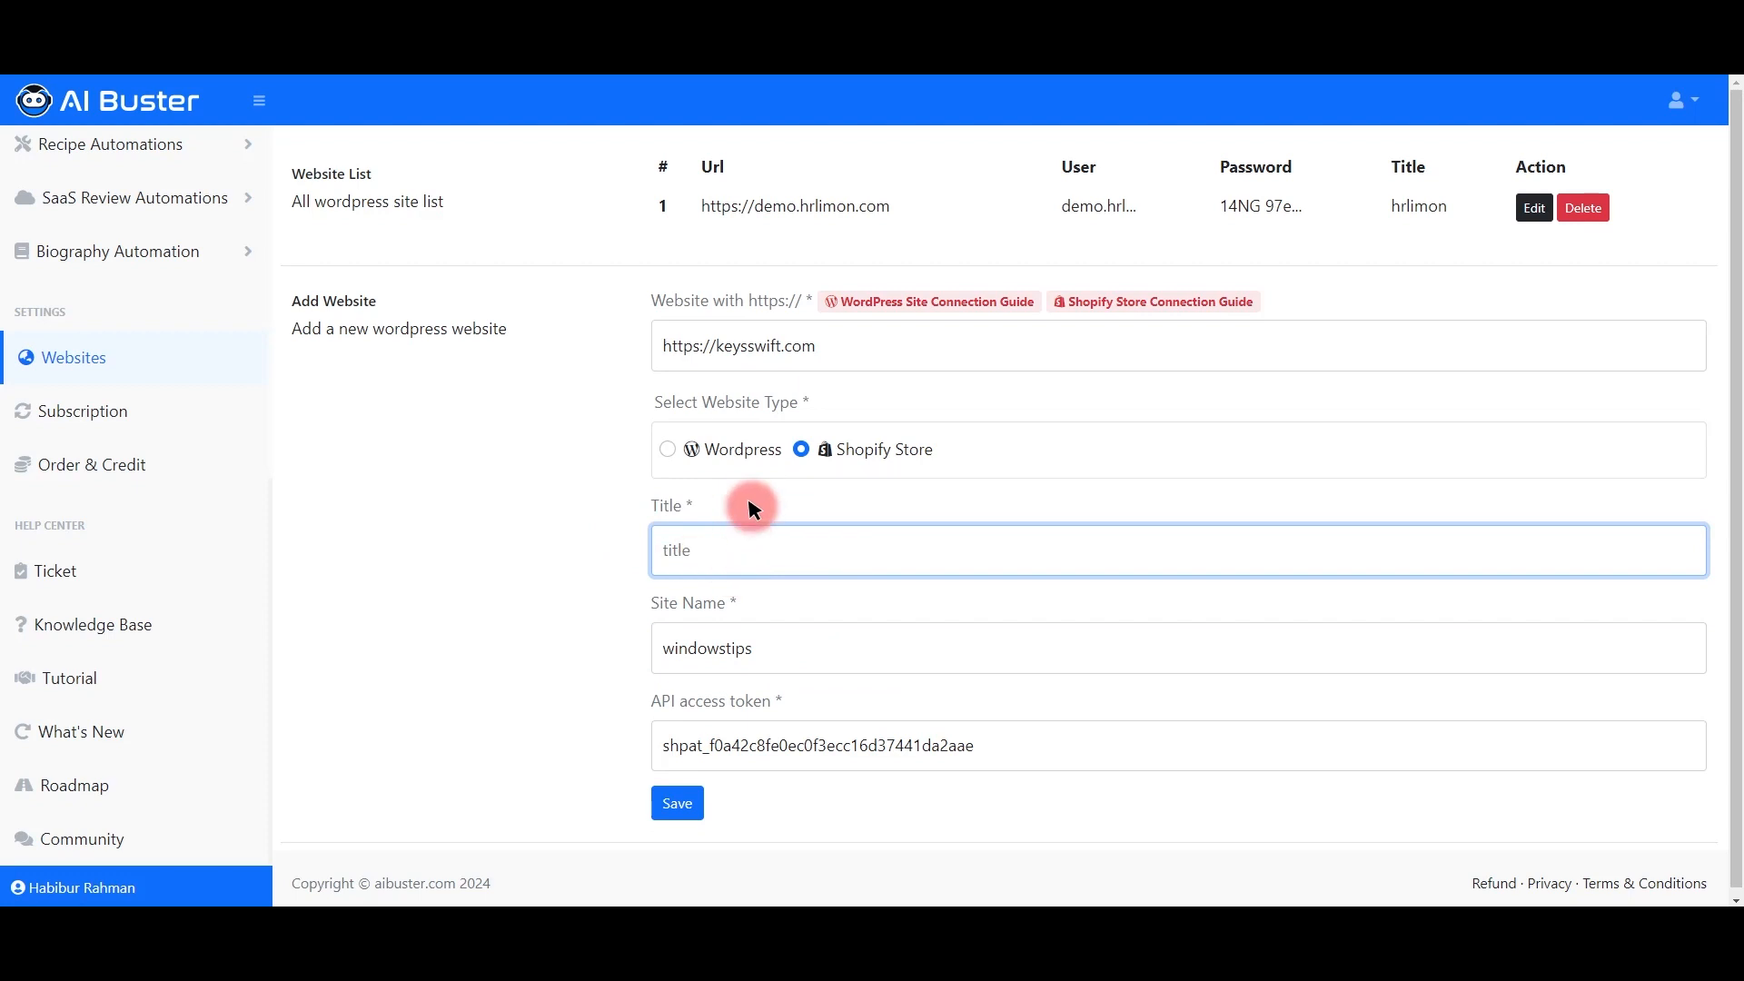
double_click(743, 348)
key(ctrl+c)
click(767, 568)
key(ctrl+v)
click(638, 543)
Step: Keep the Site Name as windowstips and save the keysswift.com website connection
drag(648, 604, 740, 608)
drag(652, 700, 774, 701)
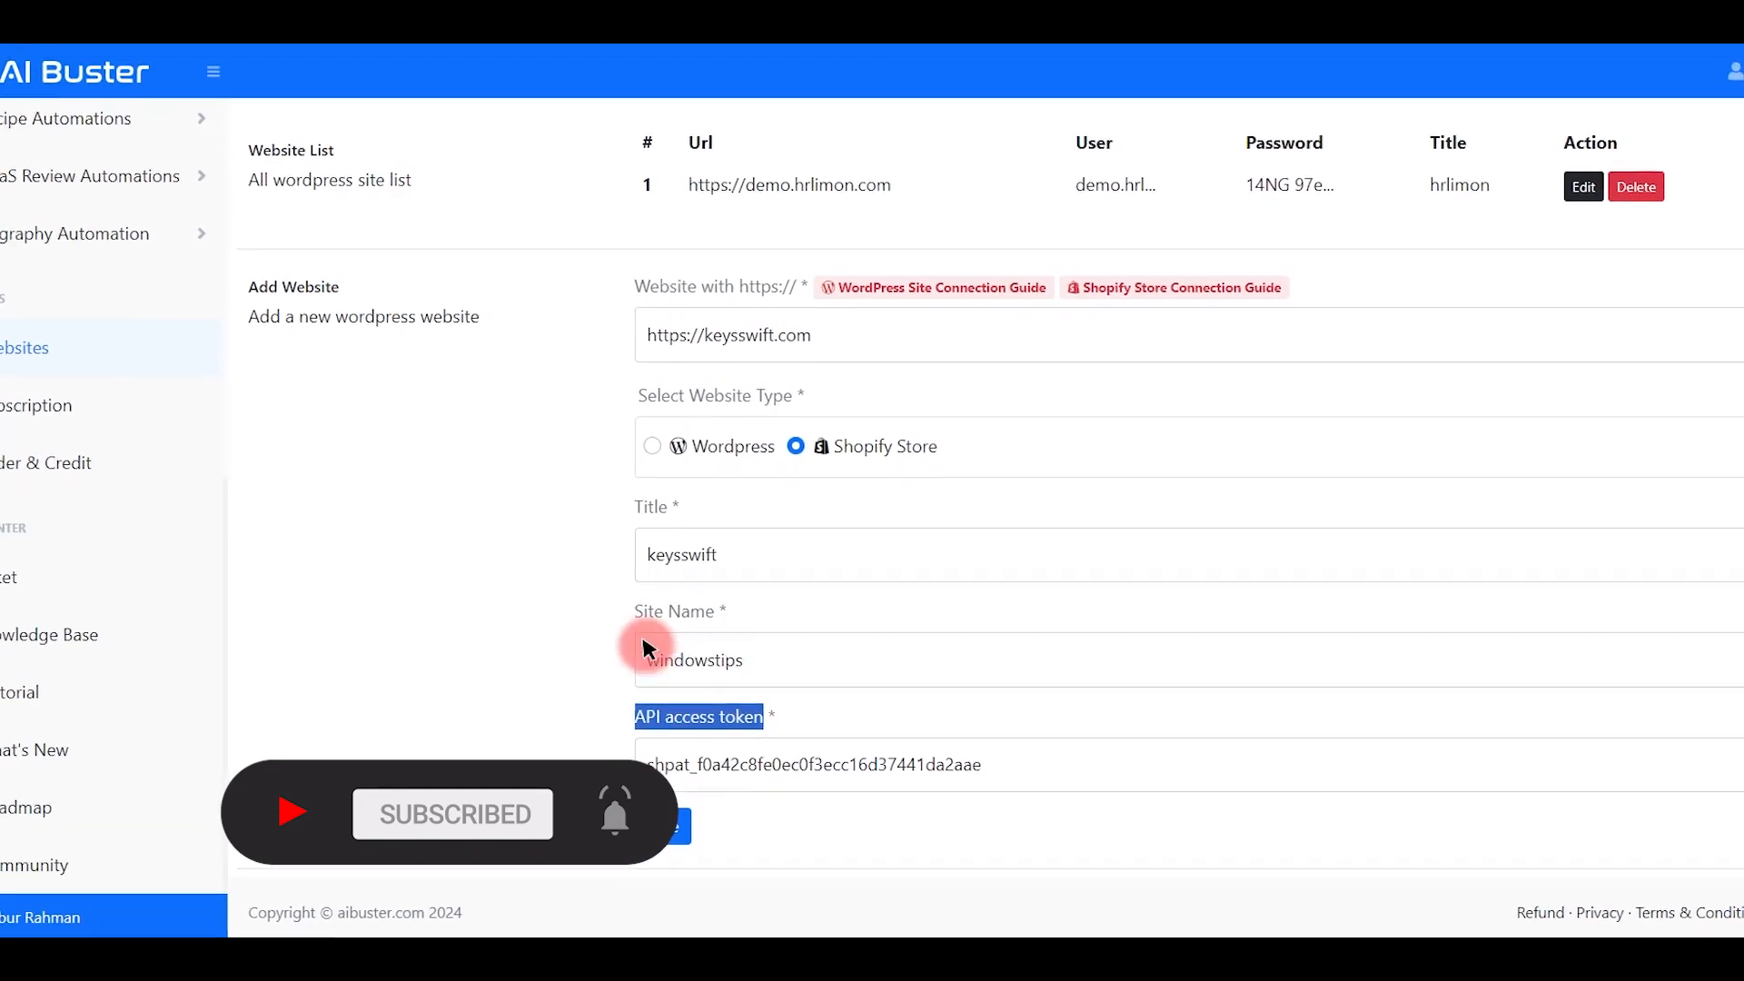
click(524, 639)
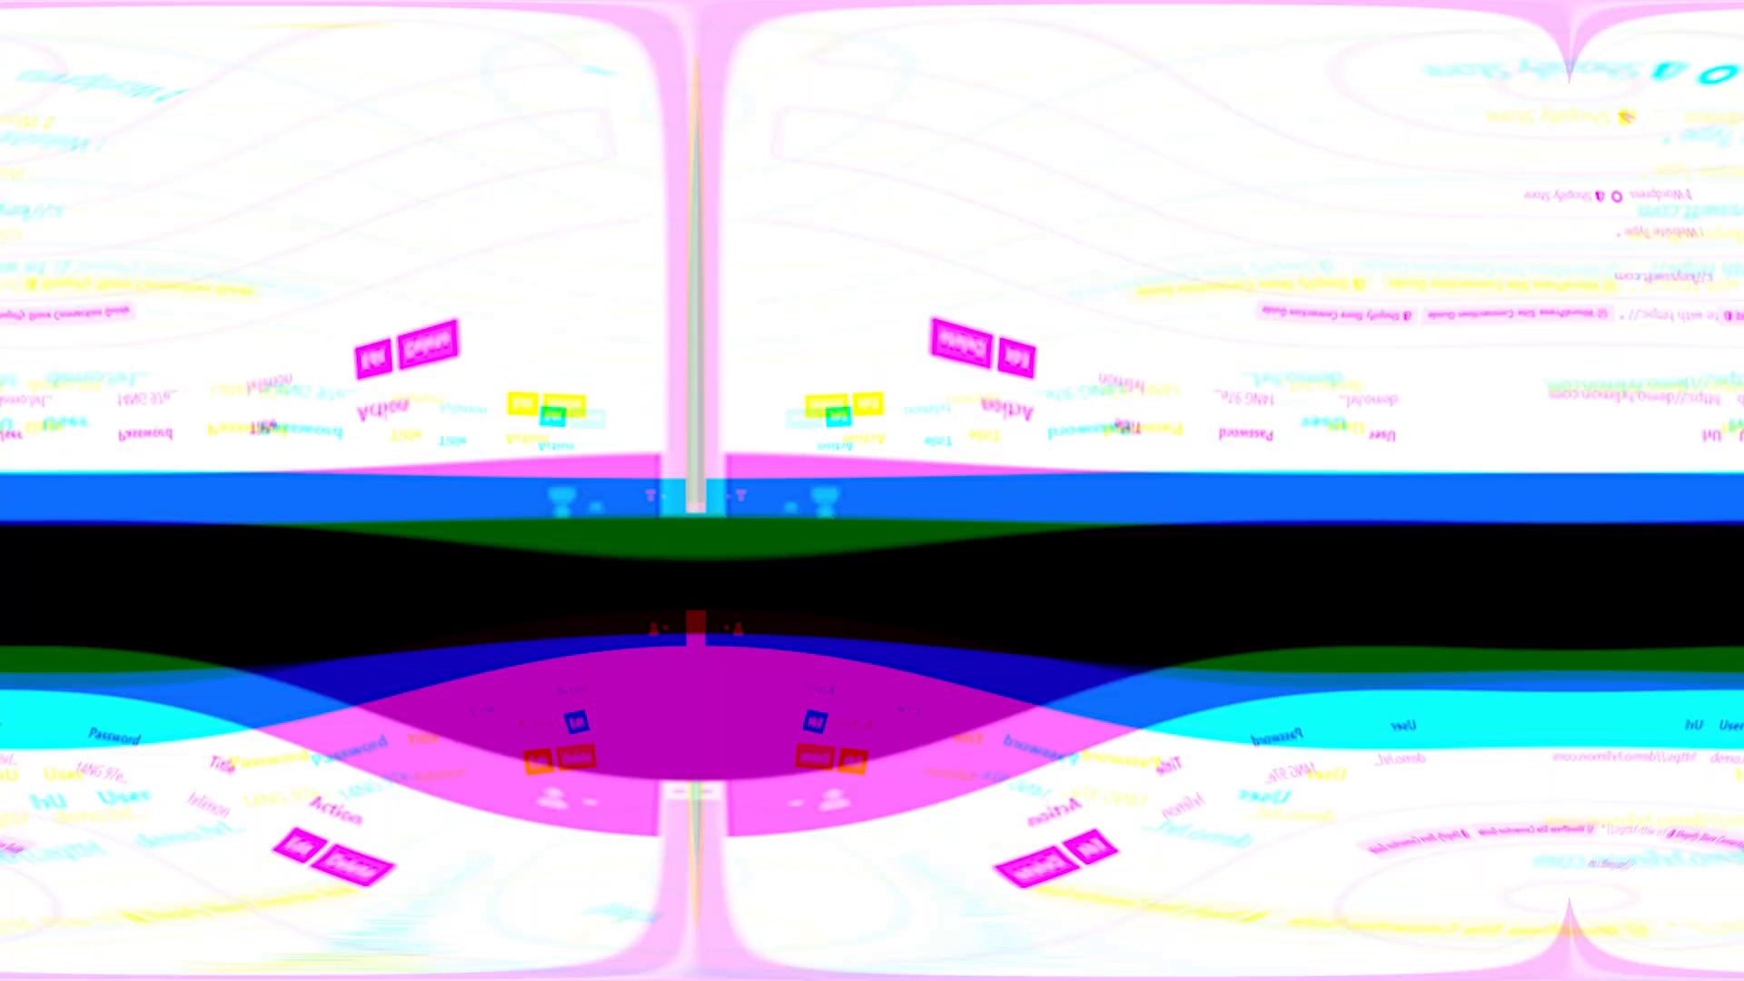
click(813, 636)
text(gb)
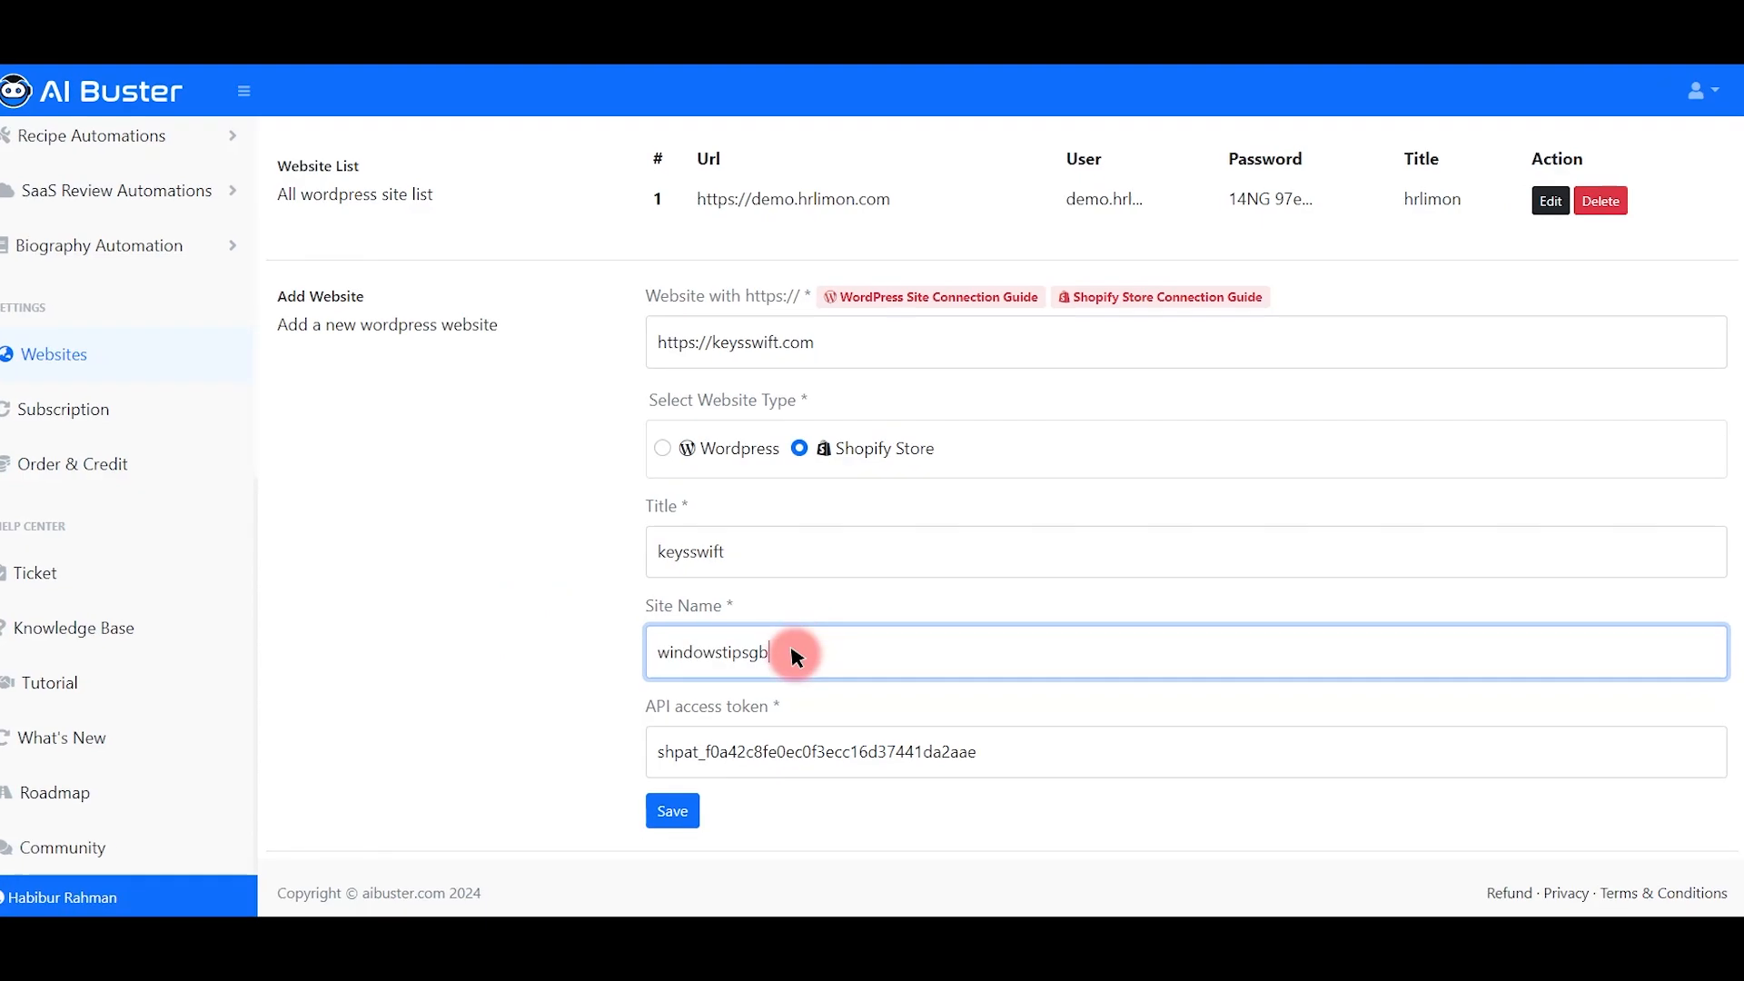
click(676, 803)
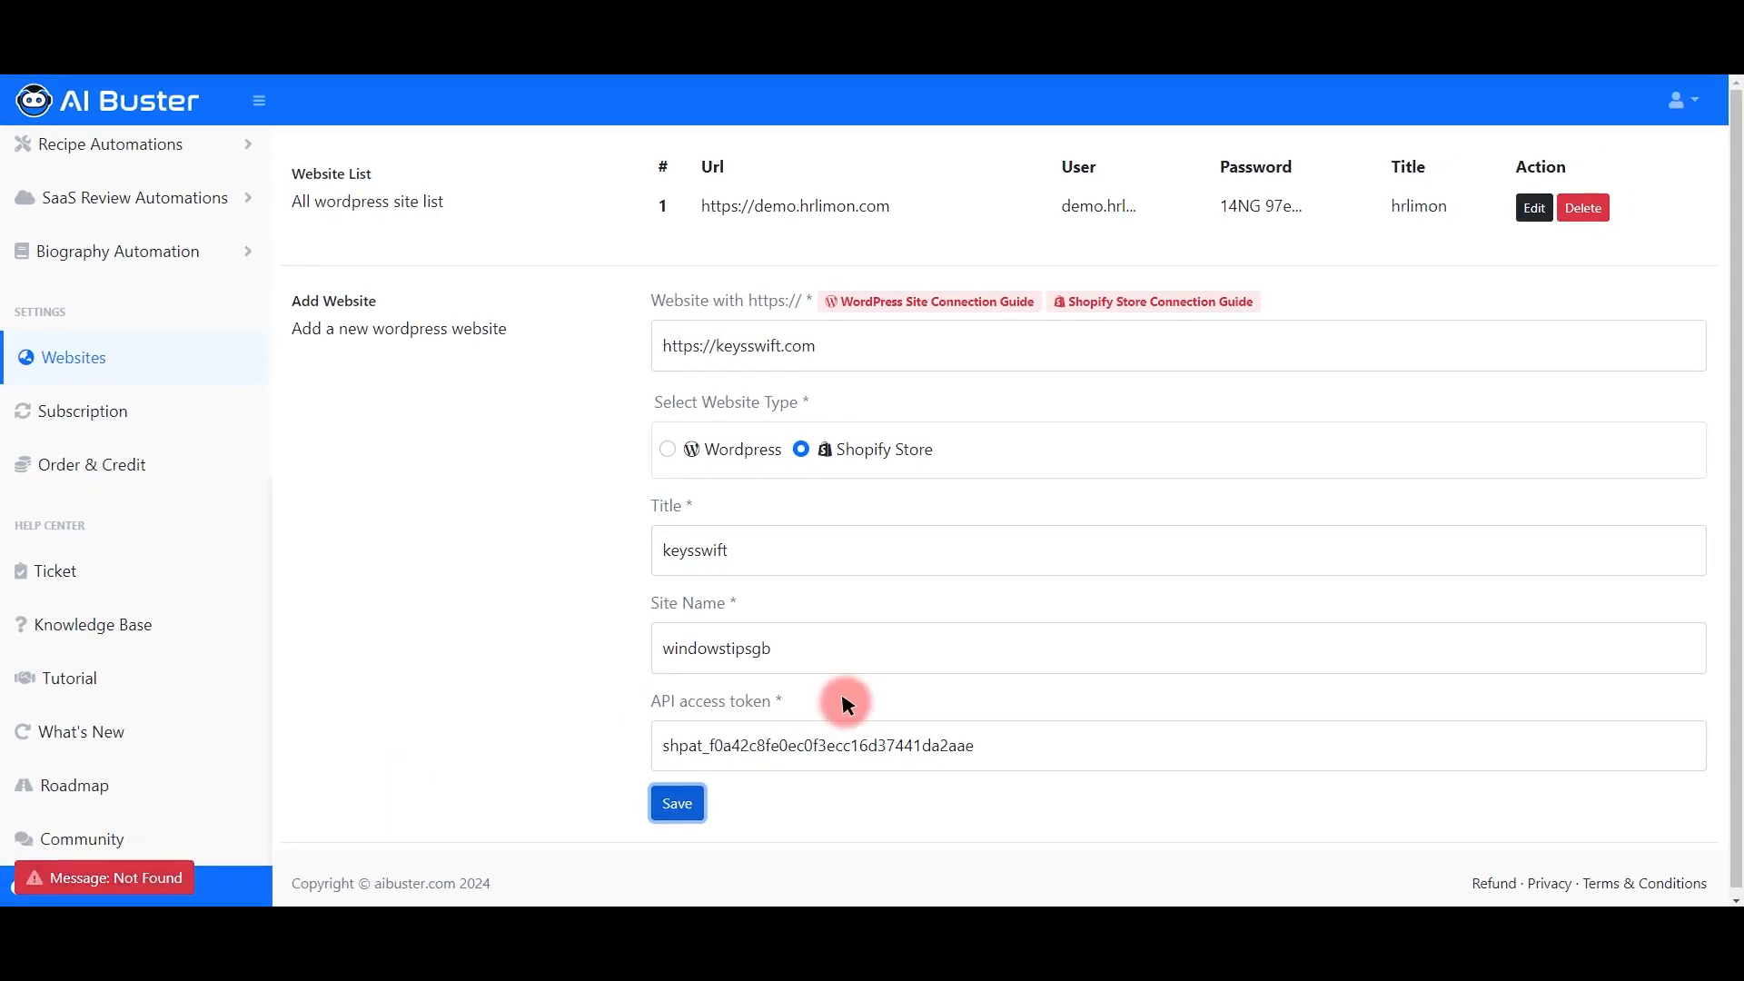
double_click(809, 642)
key(ctrl+z)
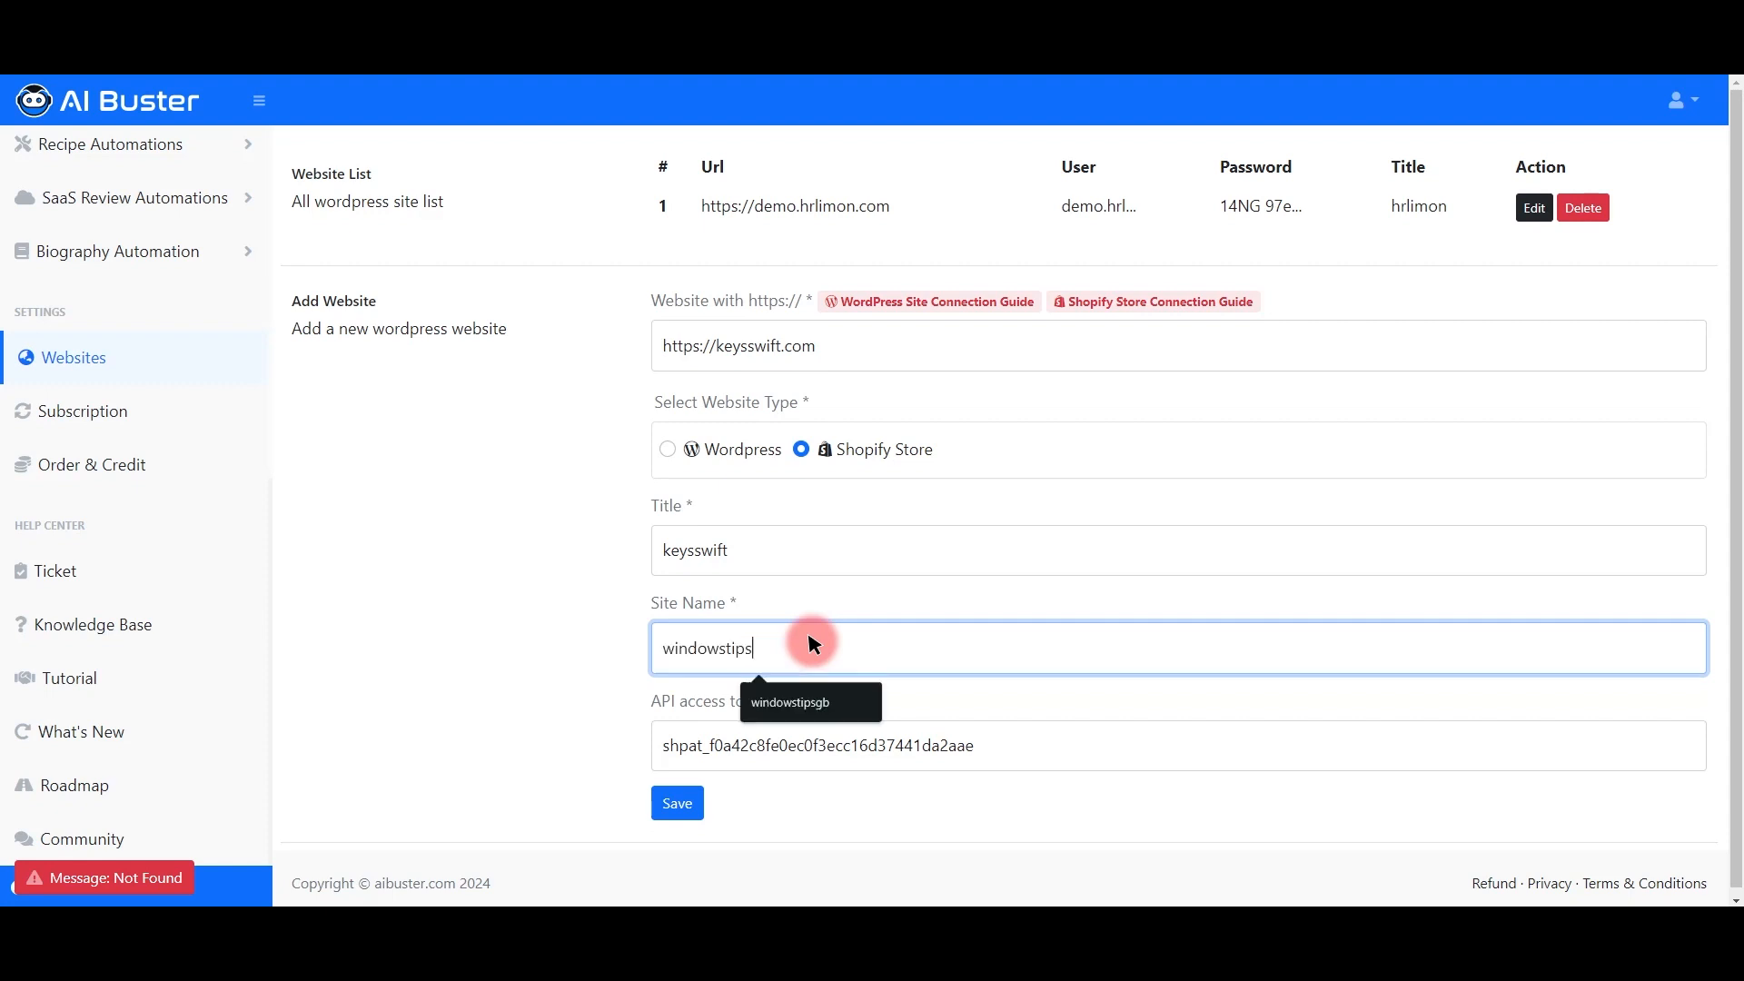
click(676, 803)
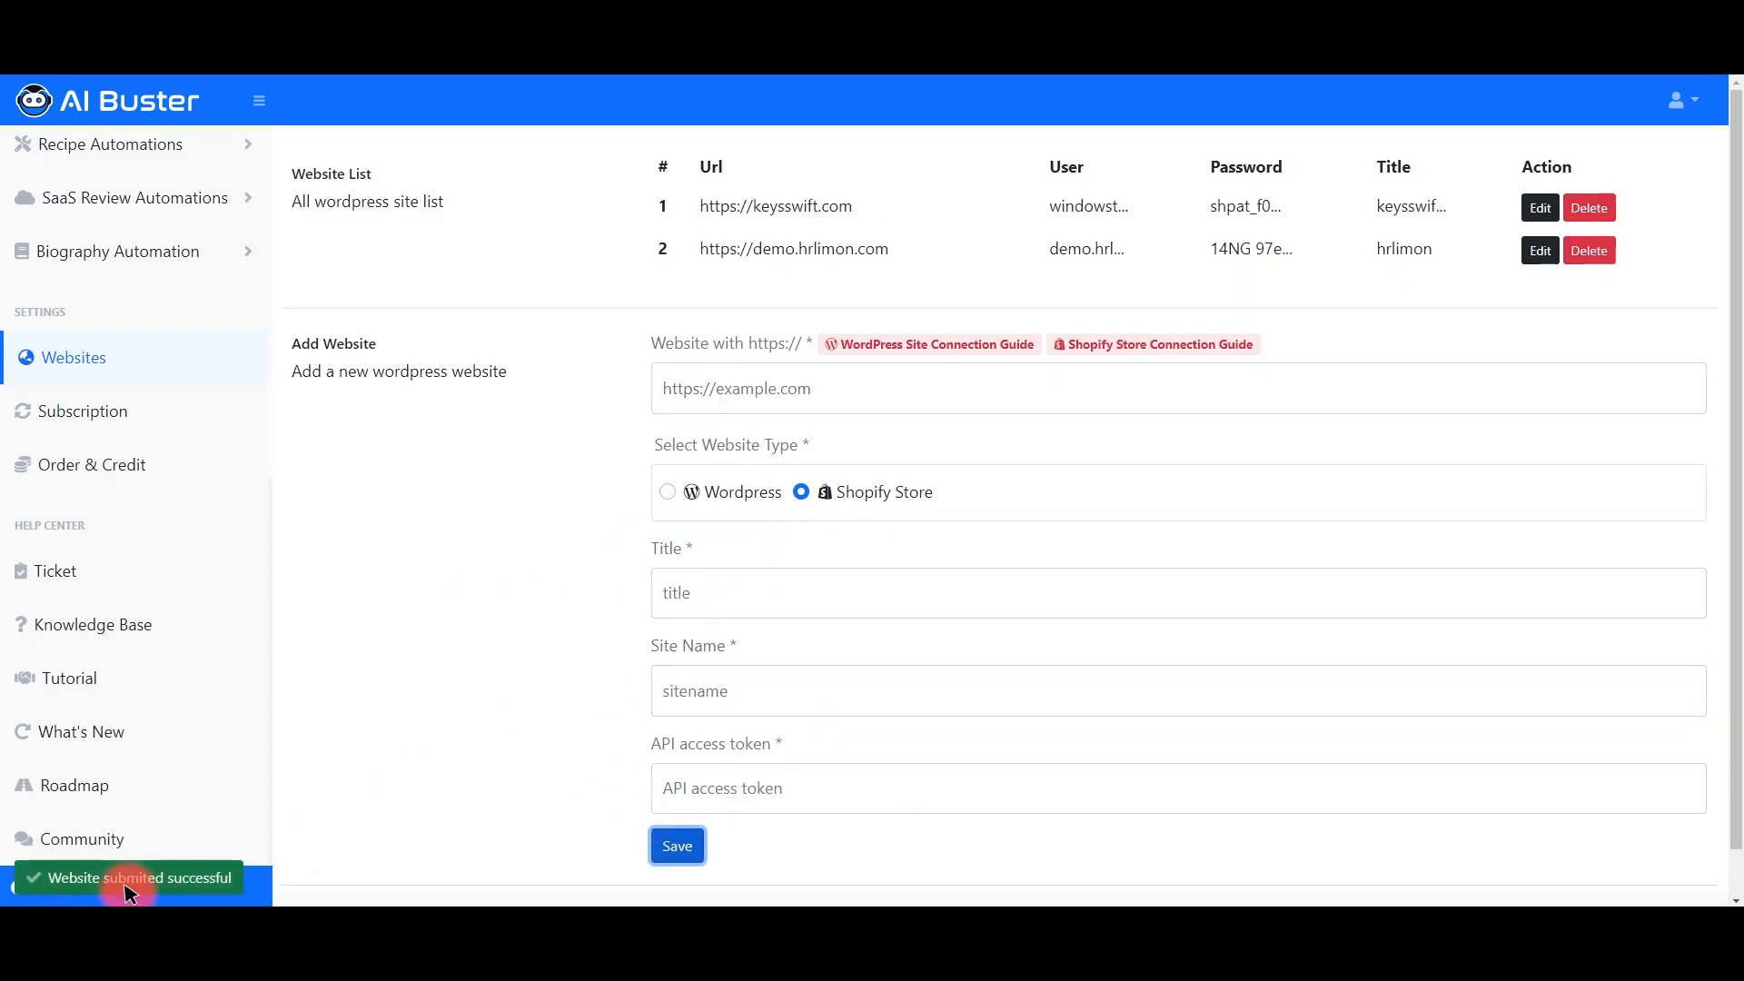
Step: Open Info Automation (Full AI) bulk article publishing and turn on key takeaways
drag(729, 206, 1403, 211)
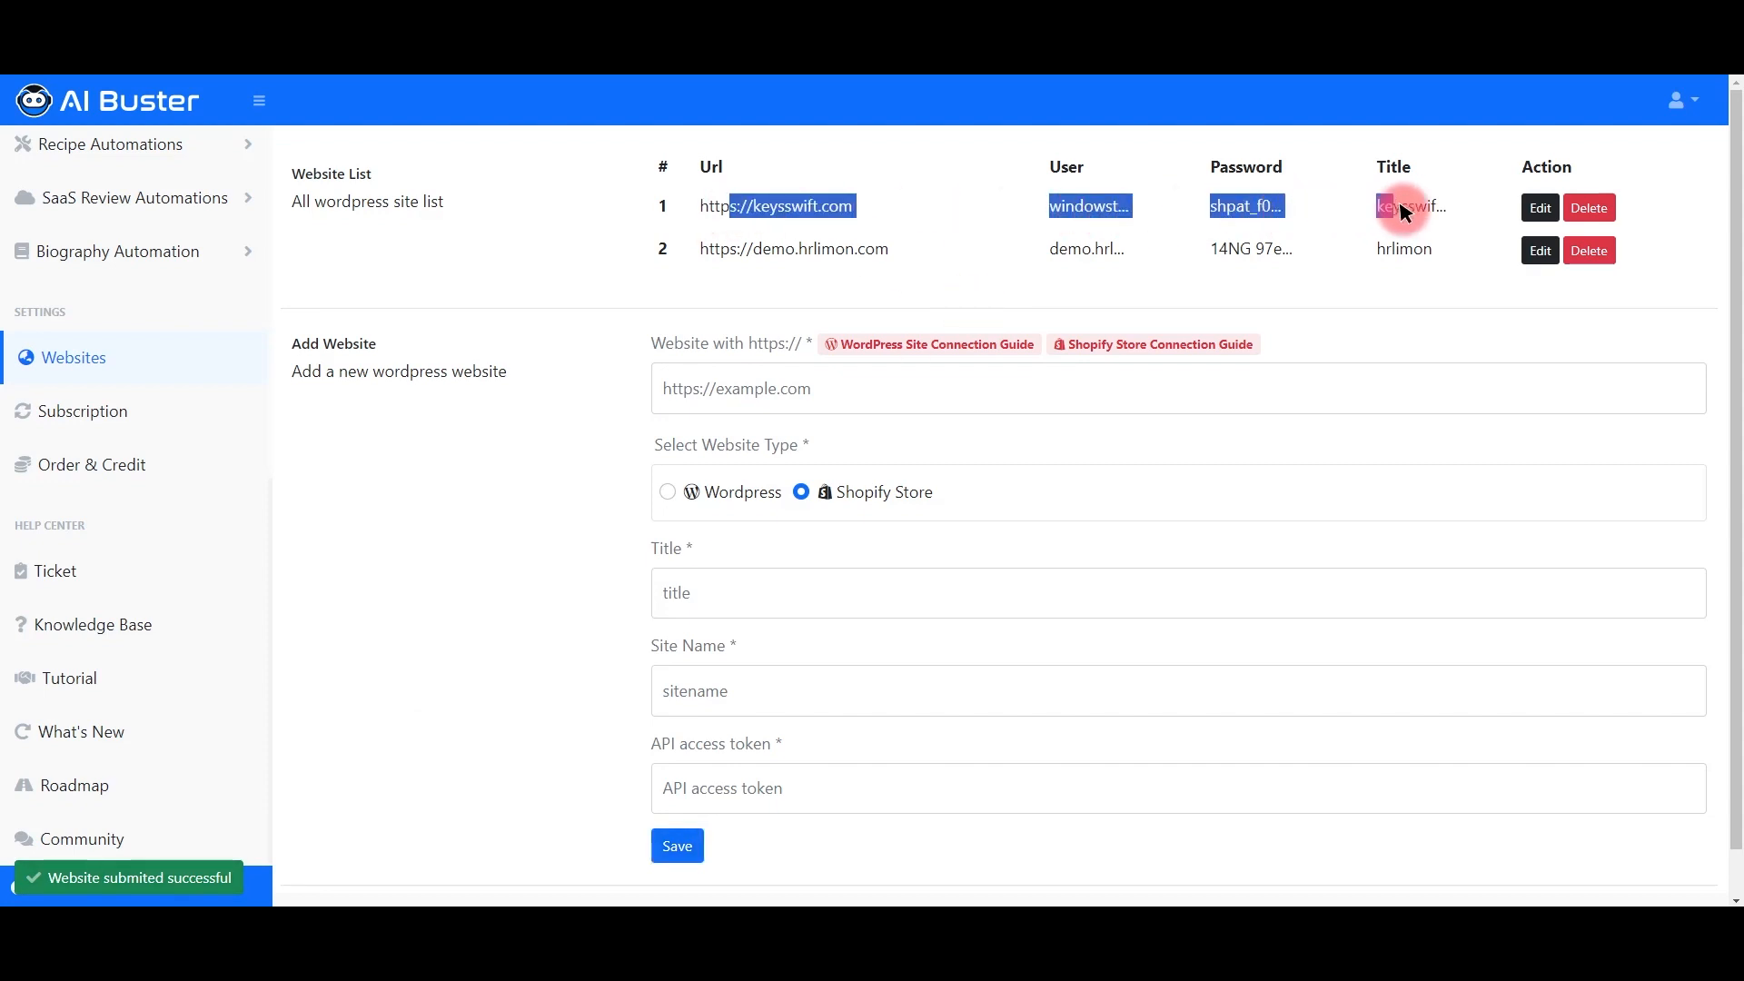
scroll(182, 417, up, 8)
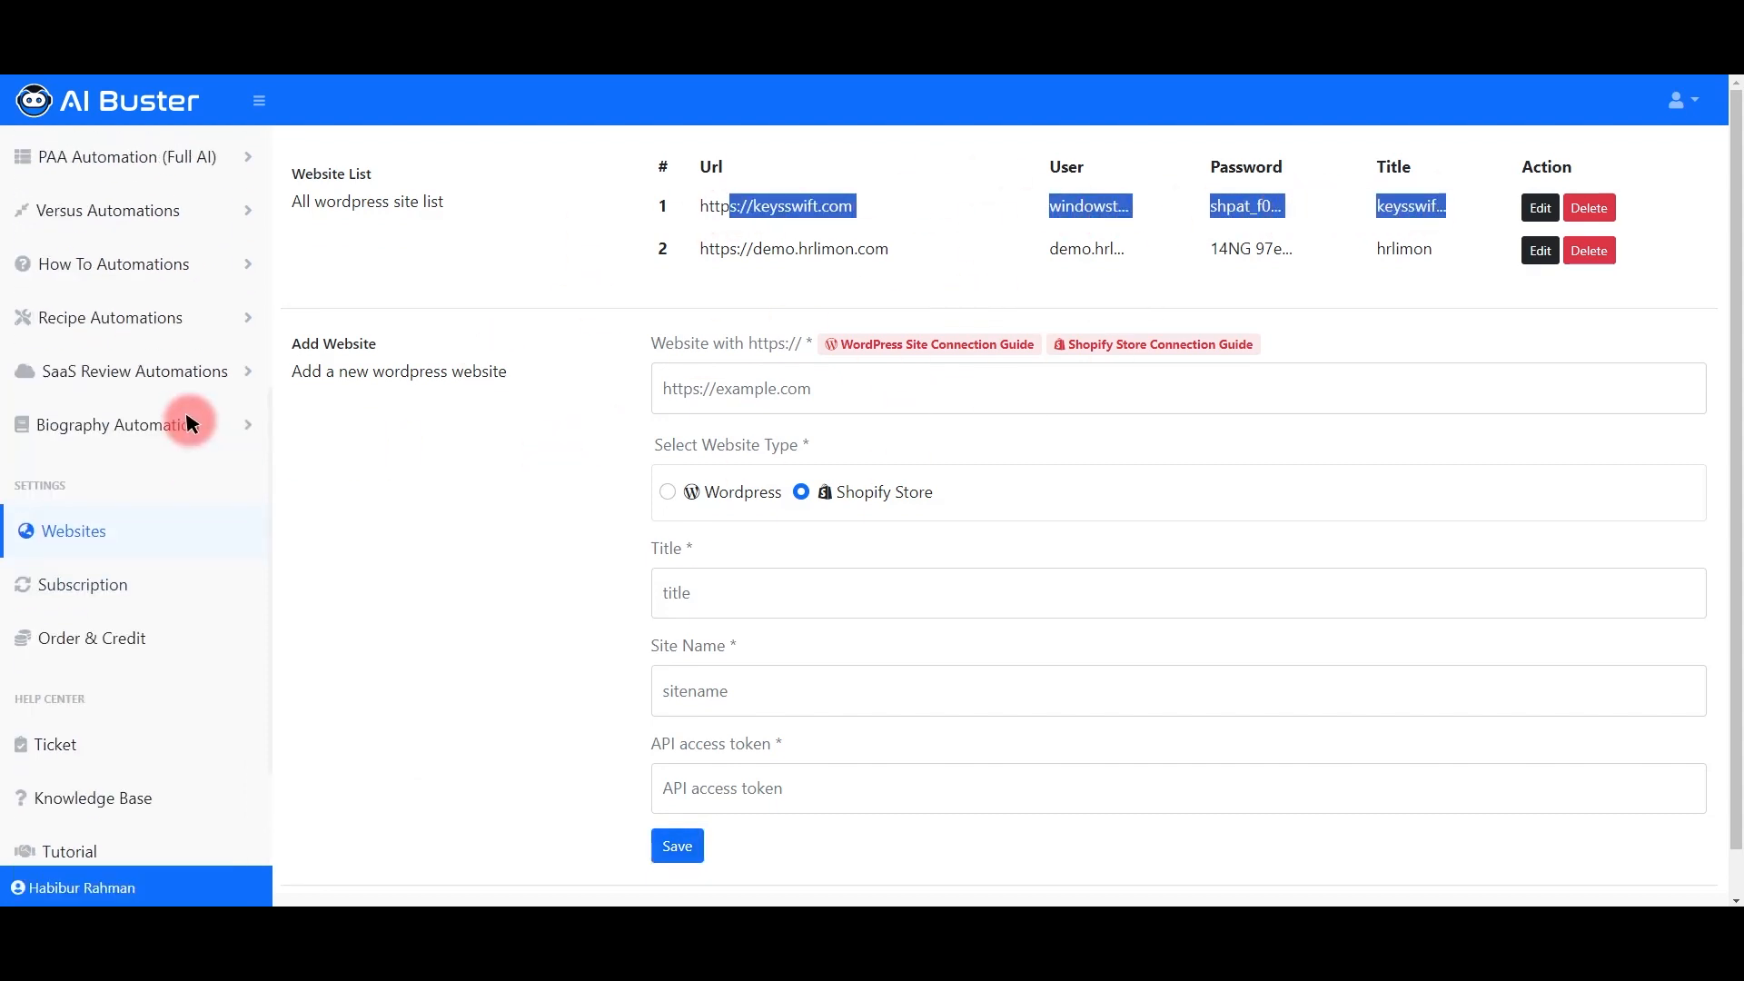
click(86, 635)
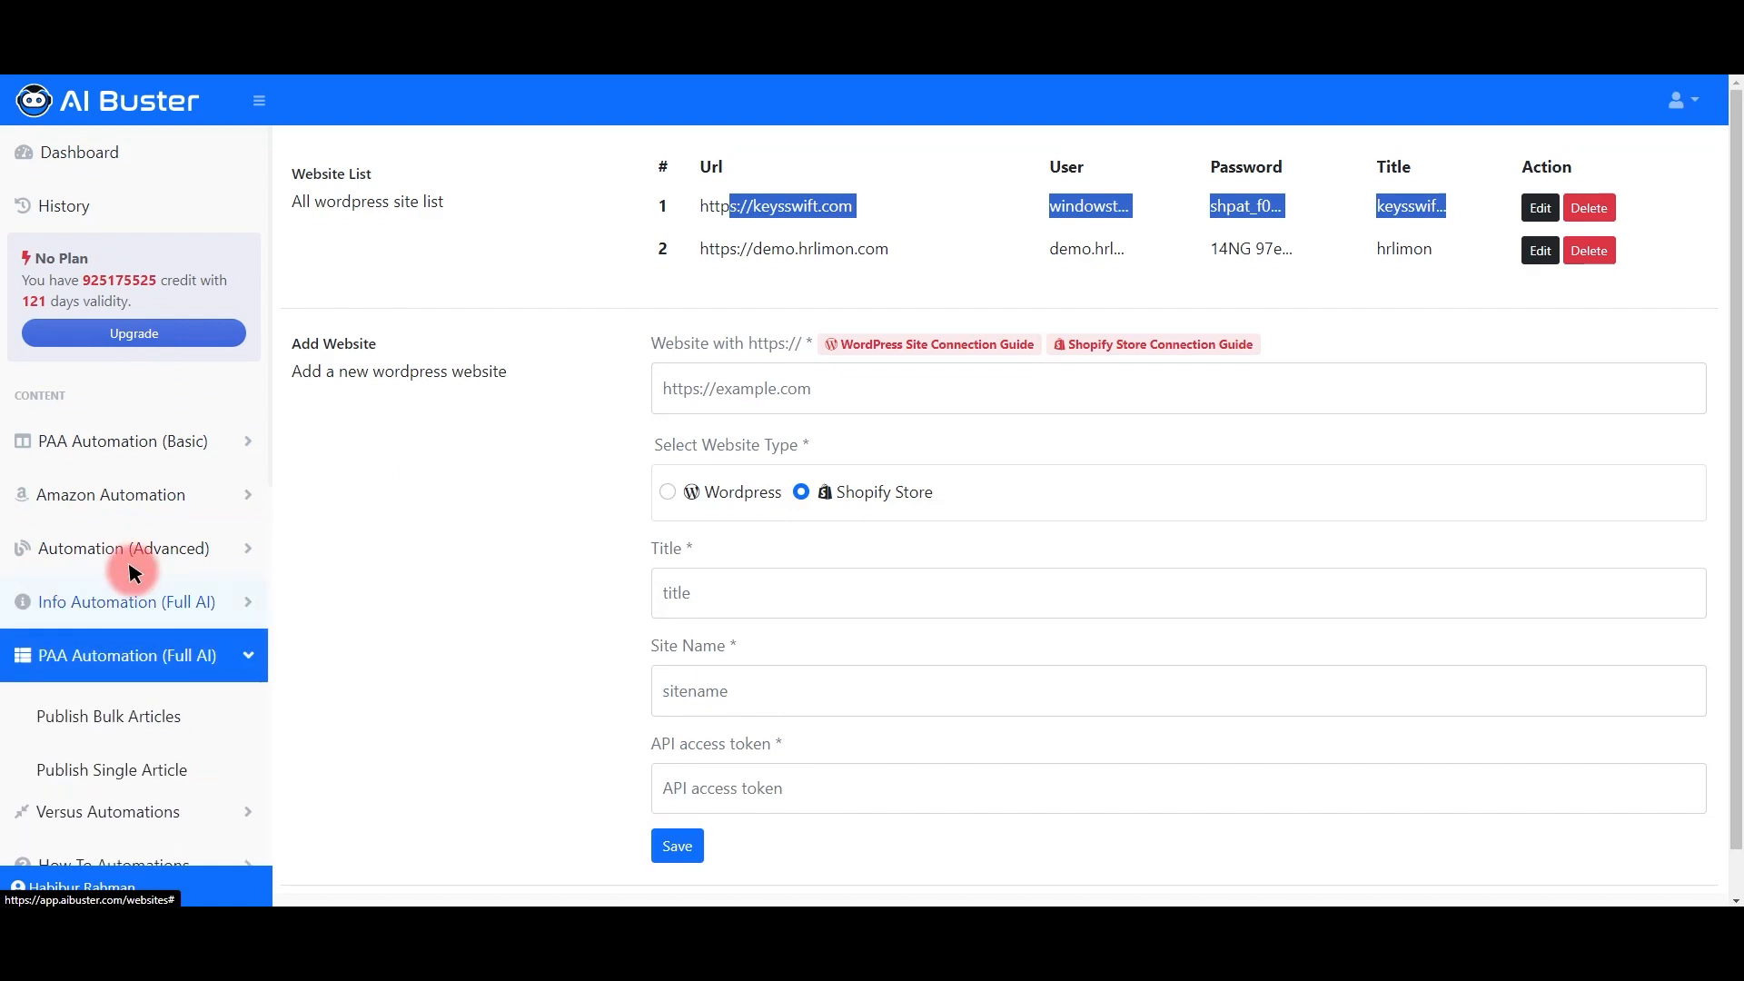
click(118, 612)
click(98, 660)
scroll(272, 622, down, 1)
click(326, 661)
Step: Enter 'How to make money online' as the keyword, keeping article length at 10 Sections
click(474, 441)
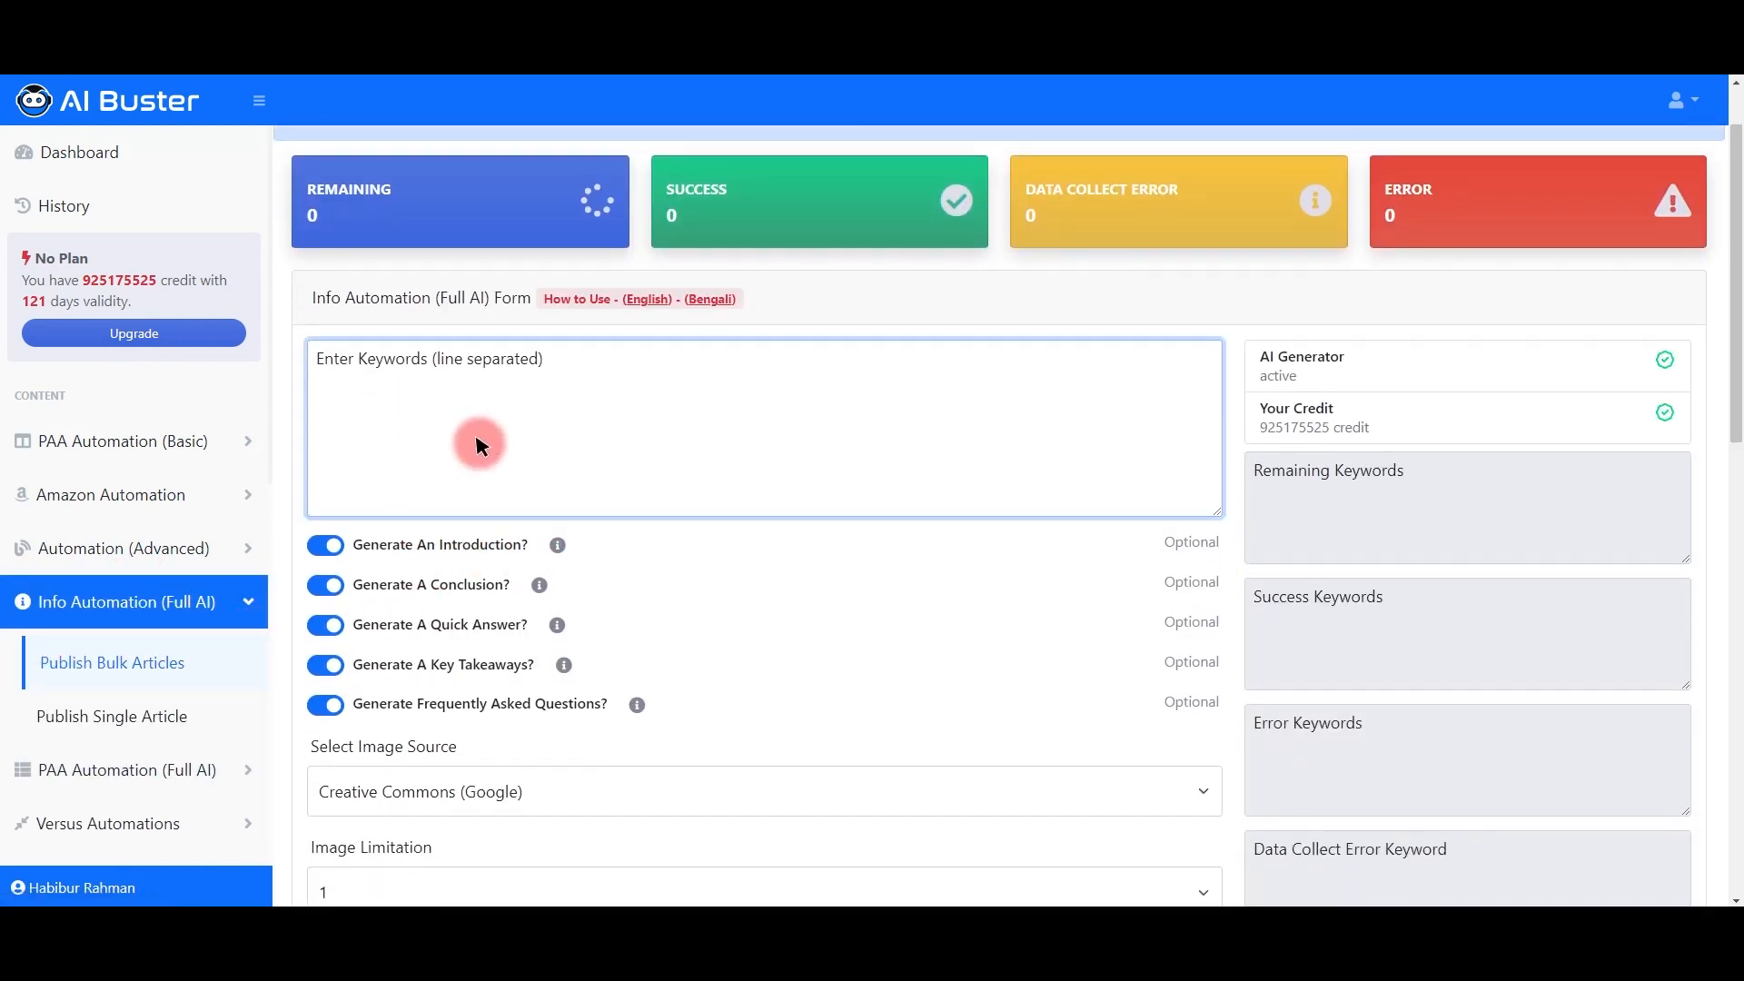
text(How to make money online)
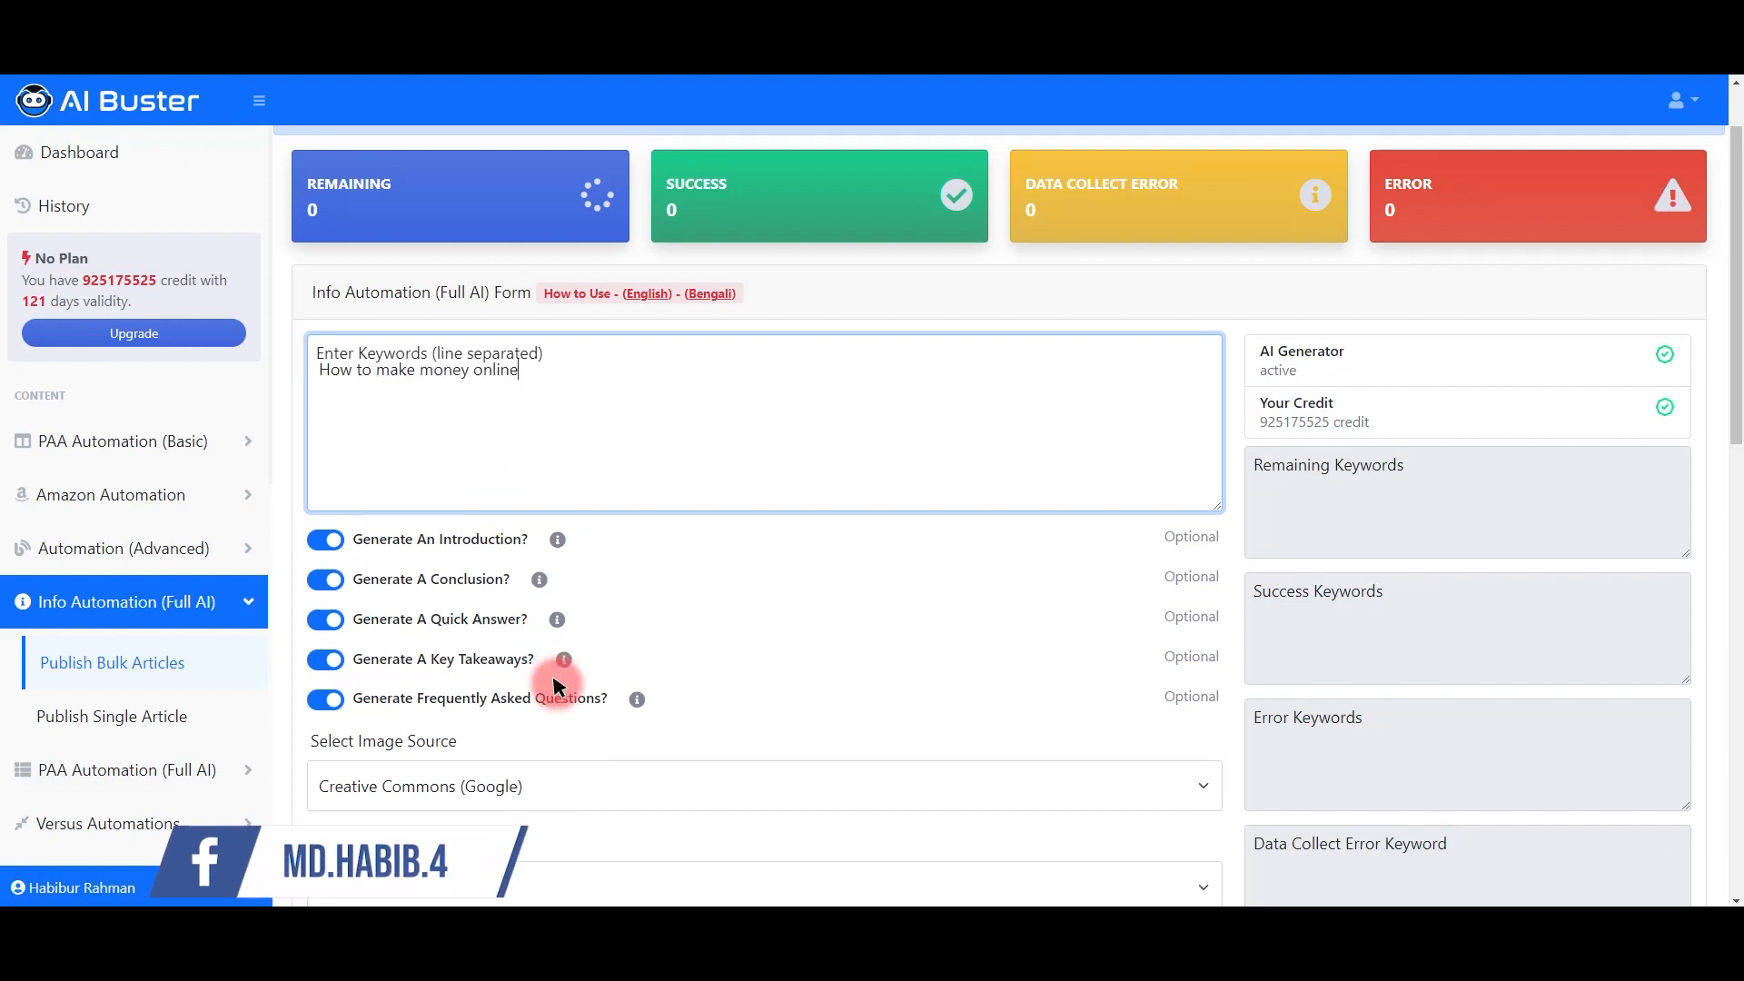
scroll(564, 669, down, 8)
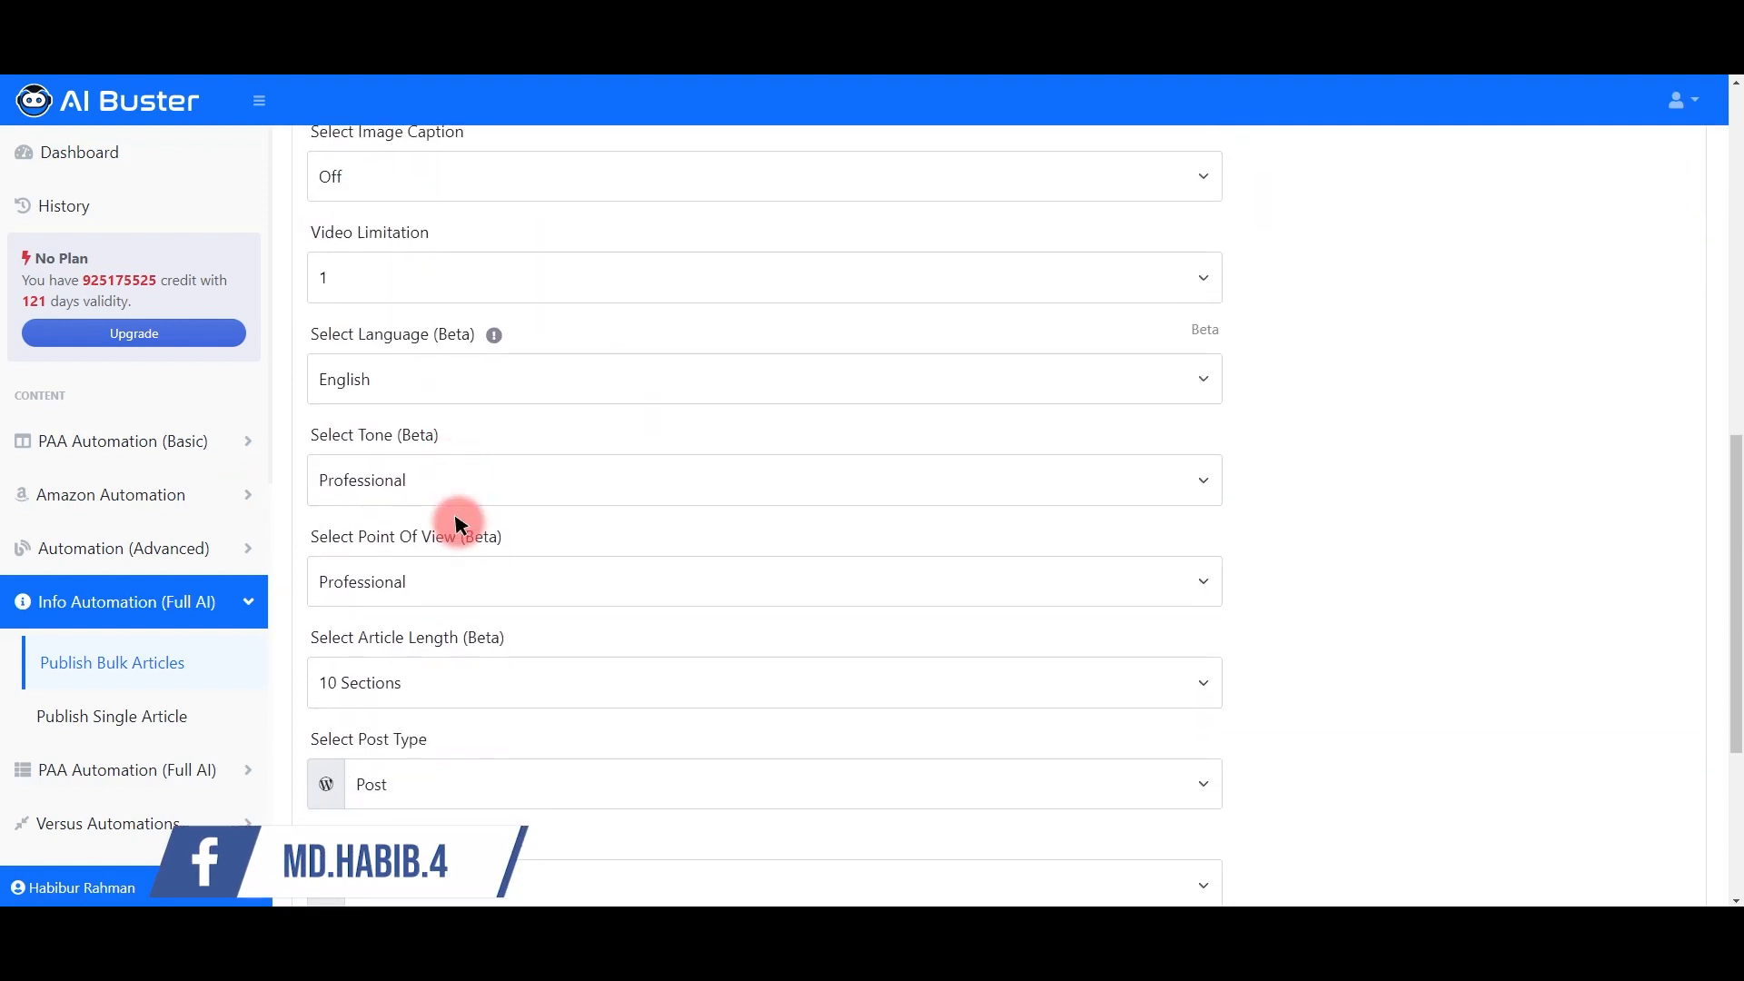
scroll(545, 550, up, 3)
scroll(471, 482, down, 5)
click(408, 495)
click(408, 495)
click(408, 410)
click(408, 411)
click(451, 600)
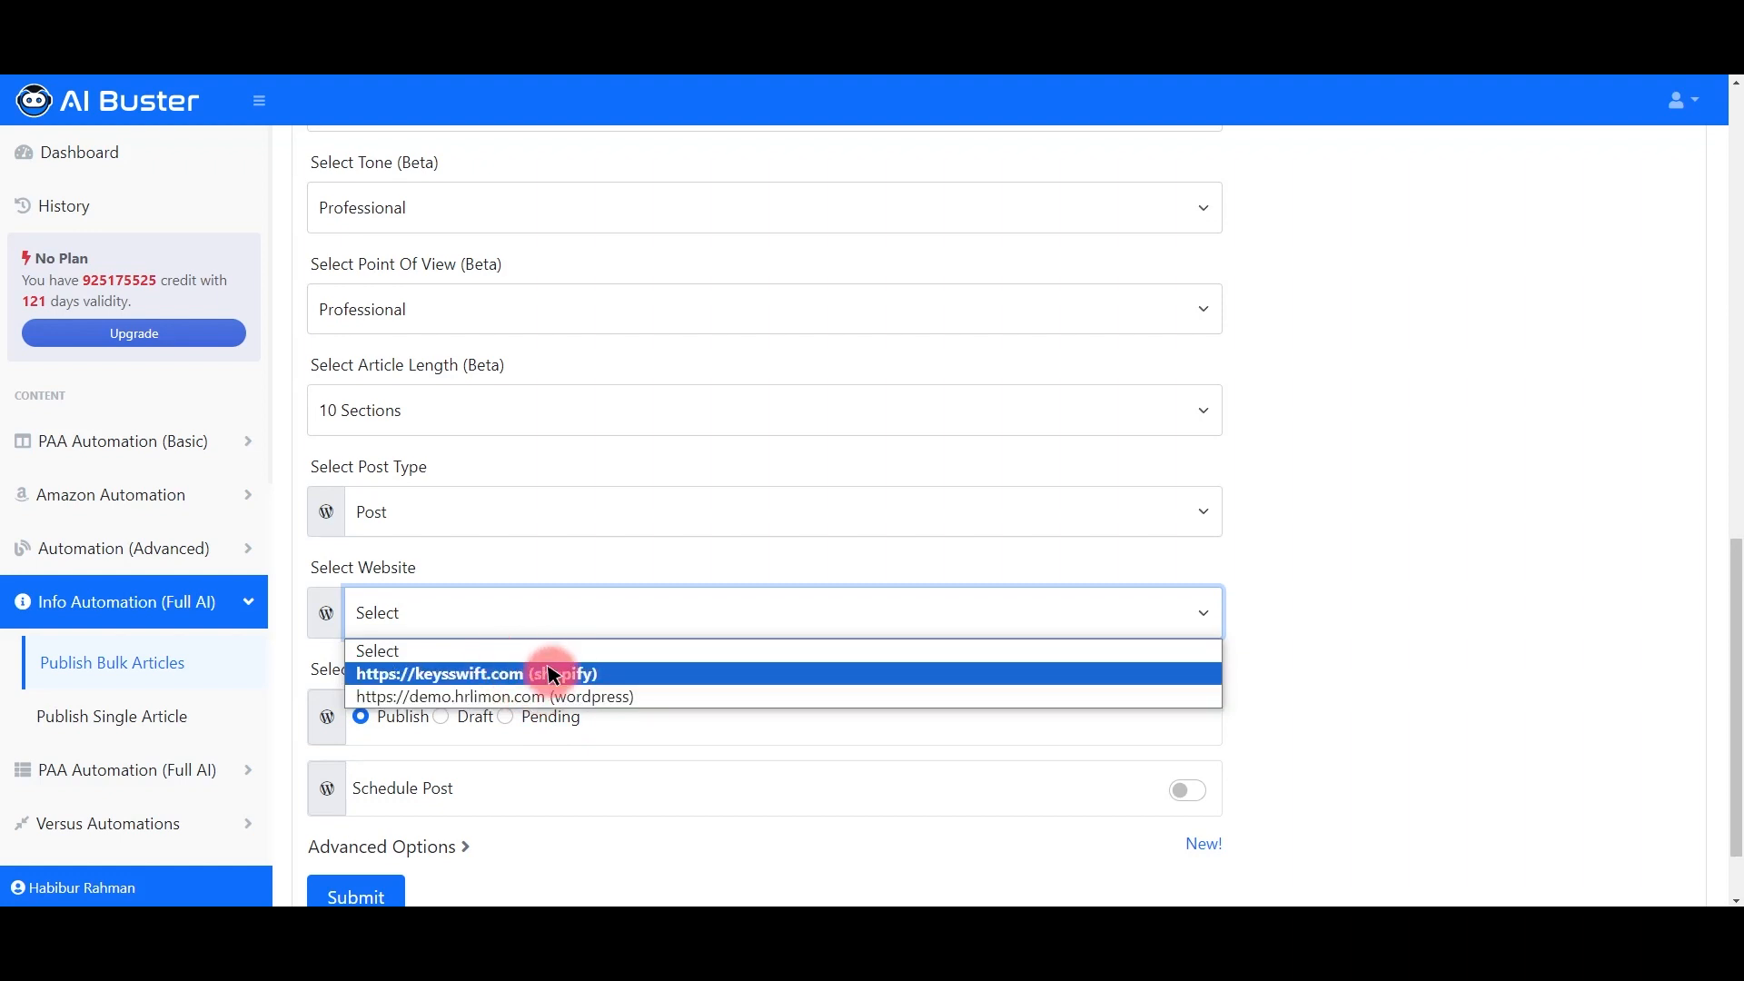
Step: Target the keysswift.com Shopify store and its Guides blog
click(533, 674)
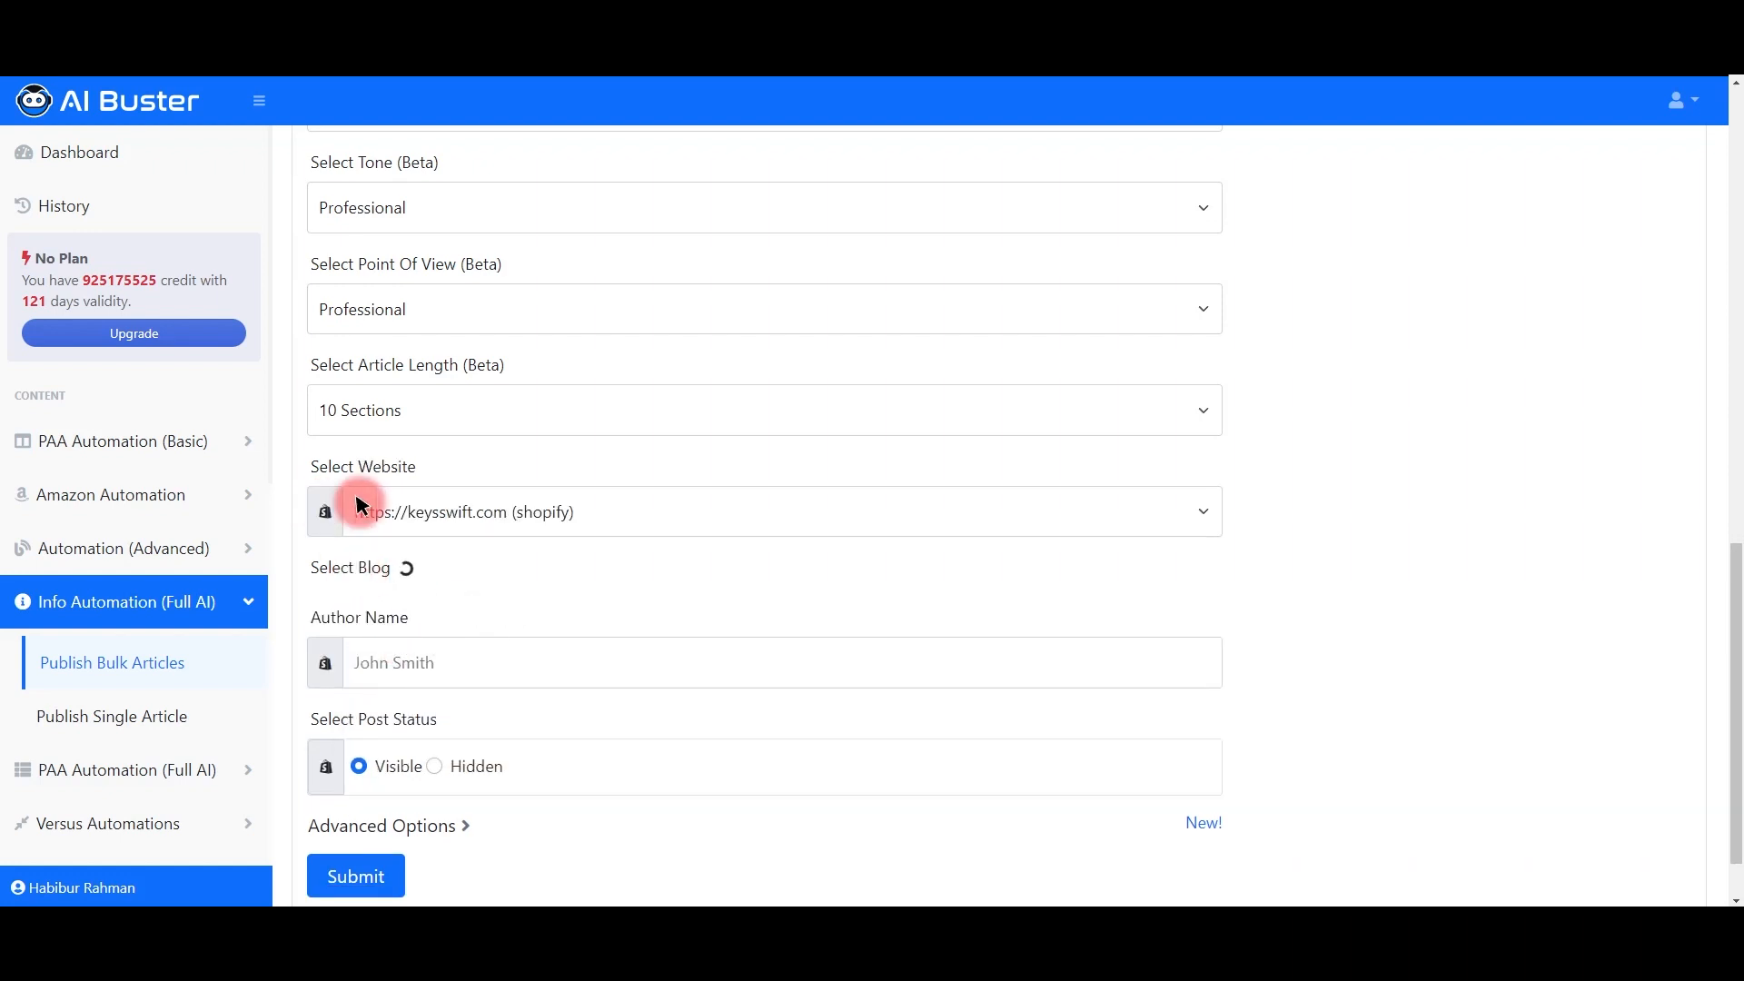
click(391, 613)
click(393, 669)
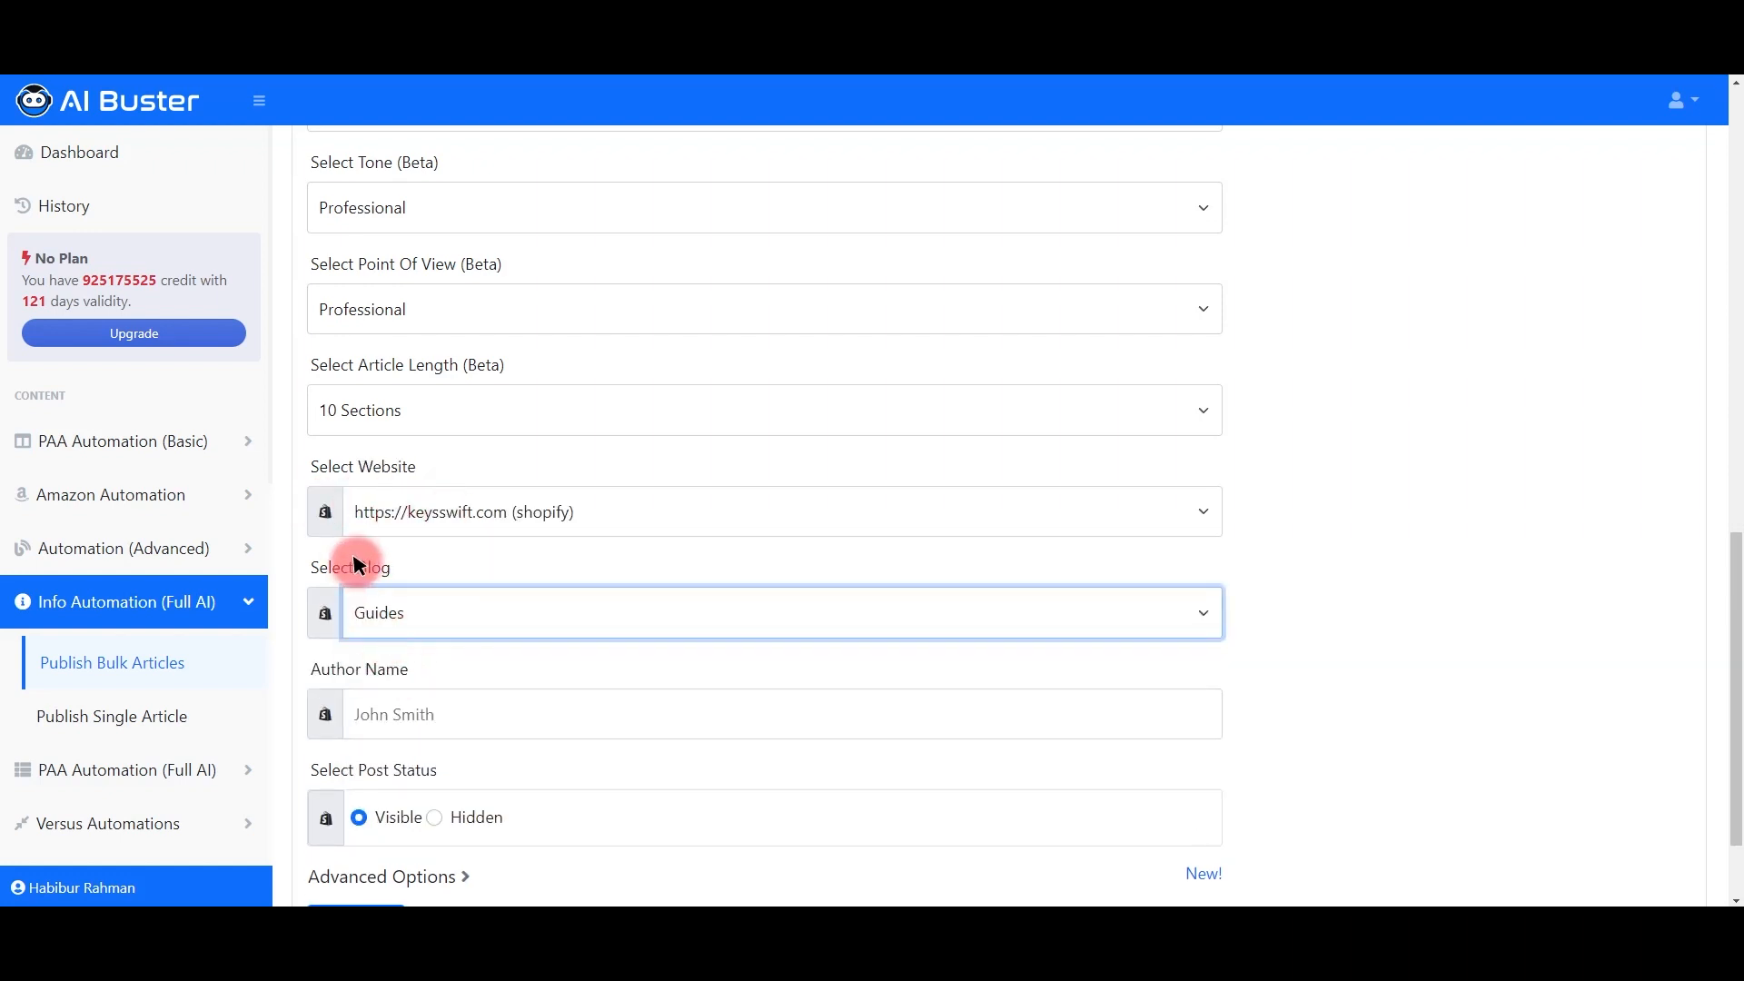
click(469, 625)
click(406, 673)
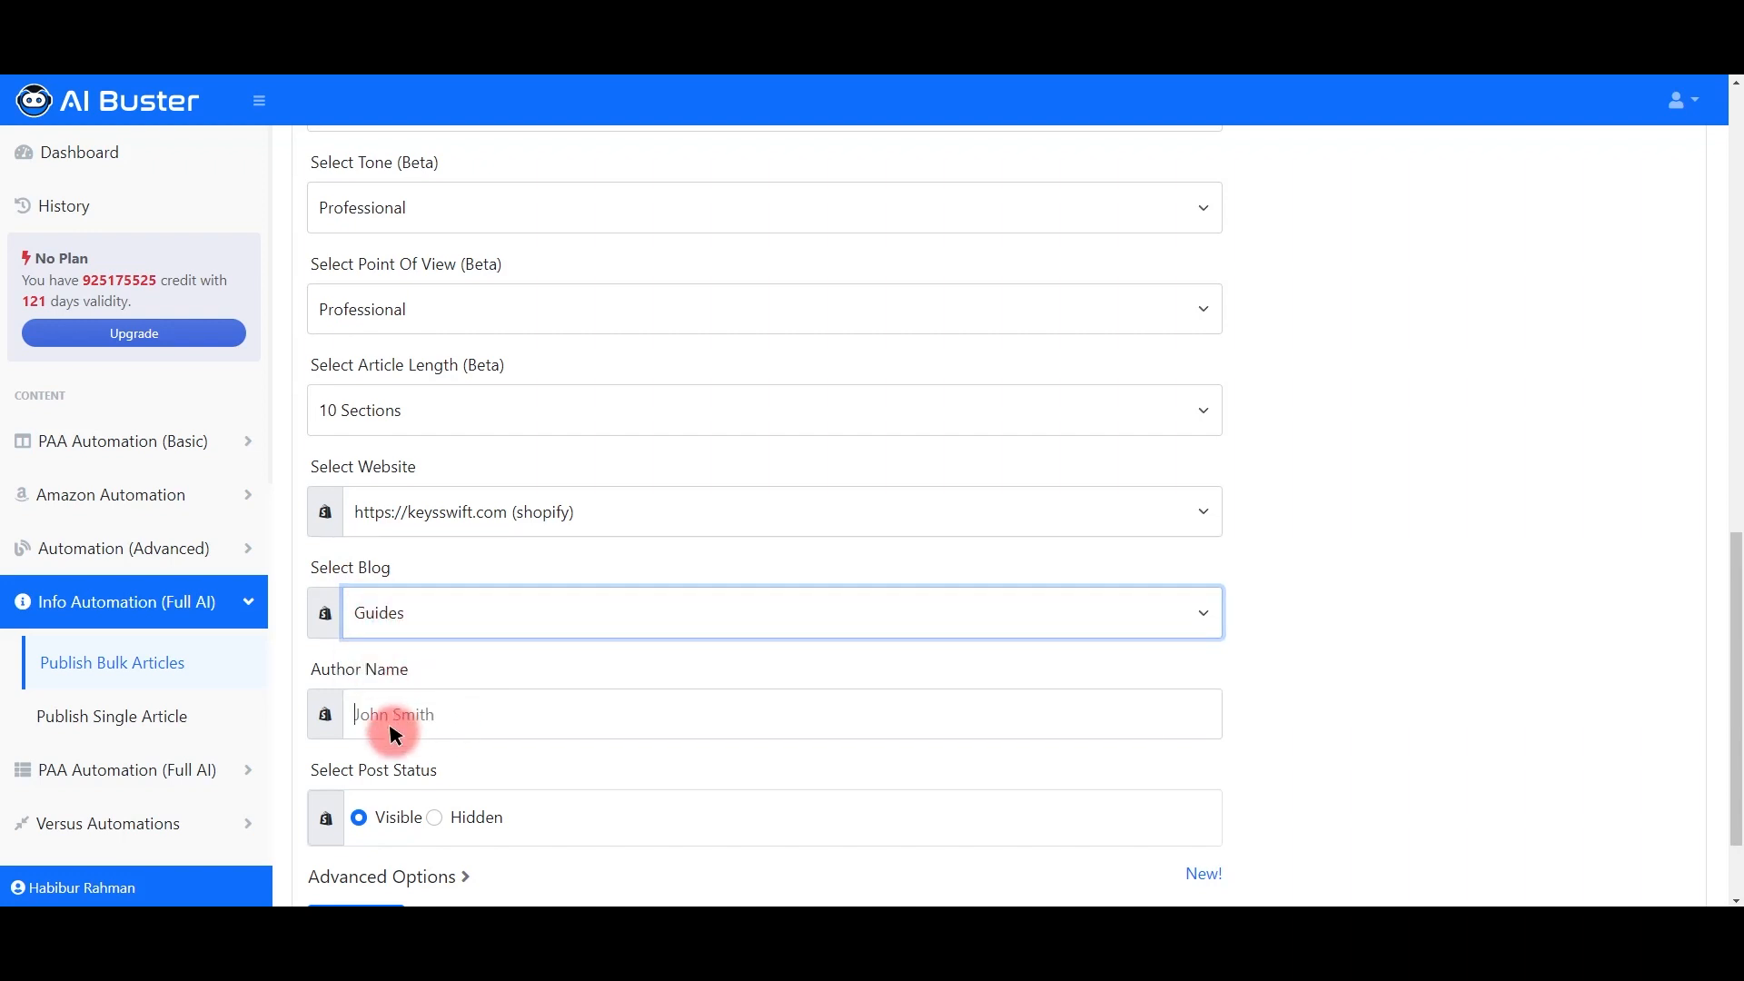
click(431, 727)
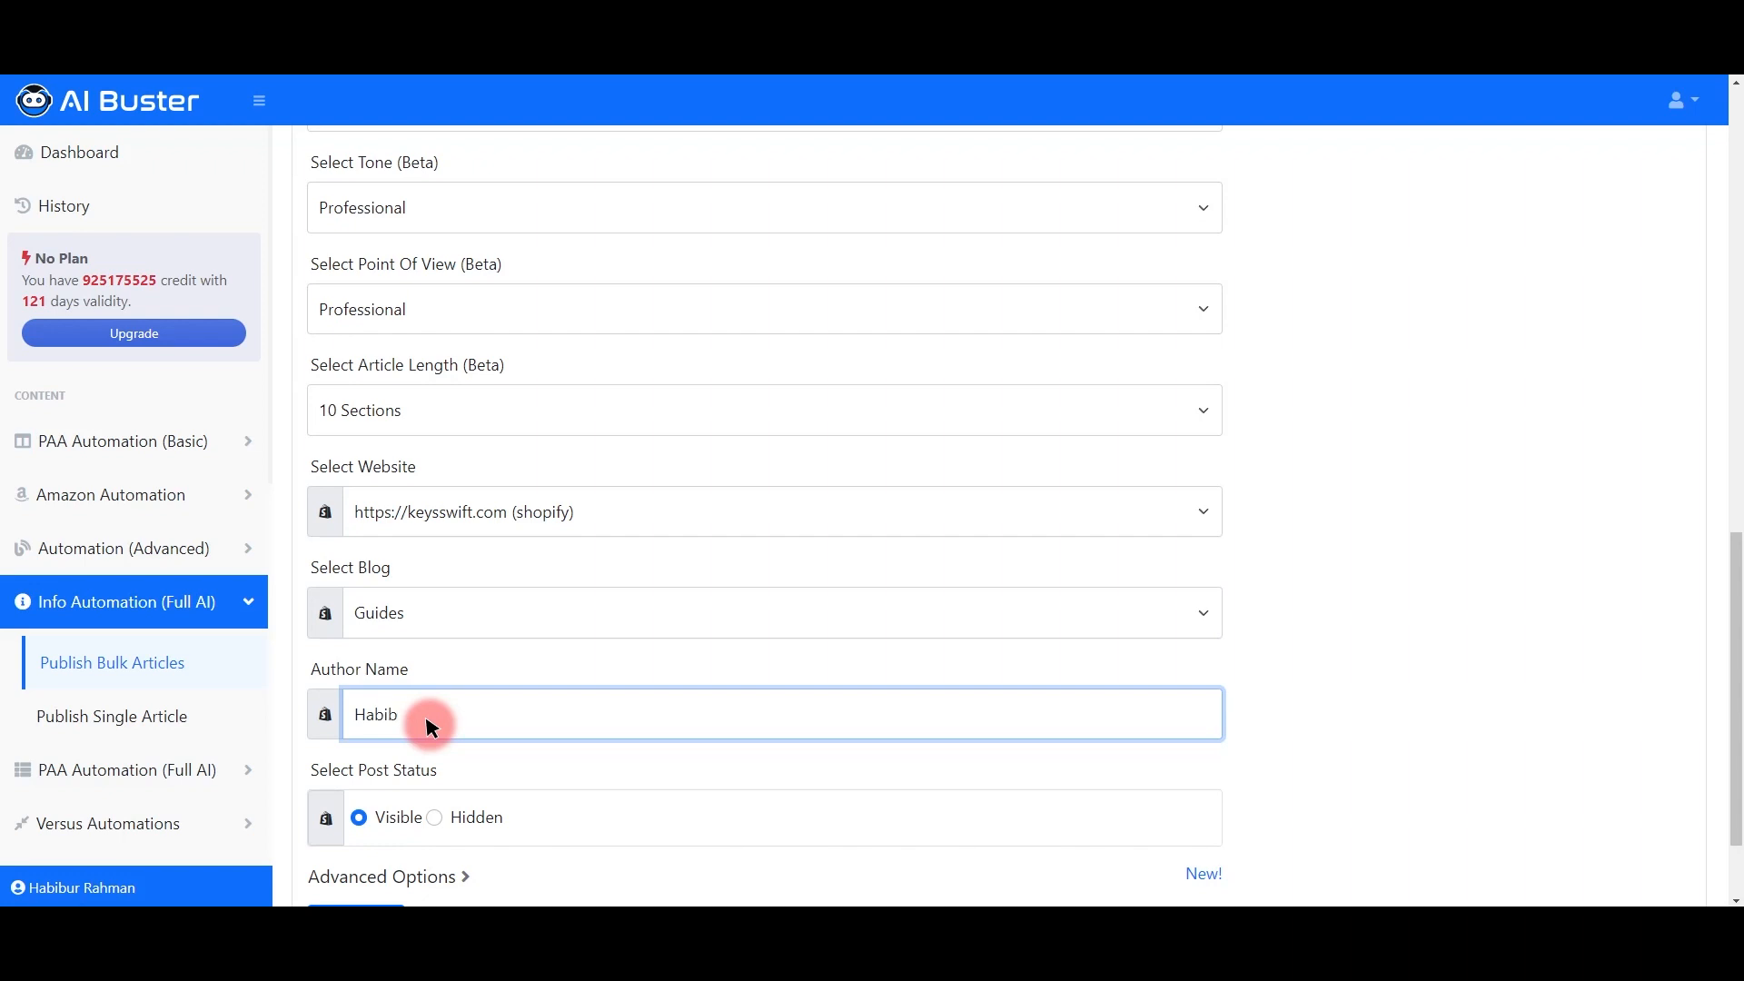
Step: Set the post status to Hidden and submit the generation job
scroll(409, 654, down, 2)
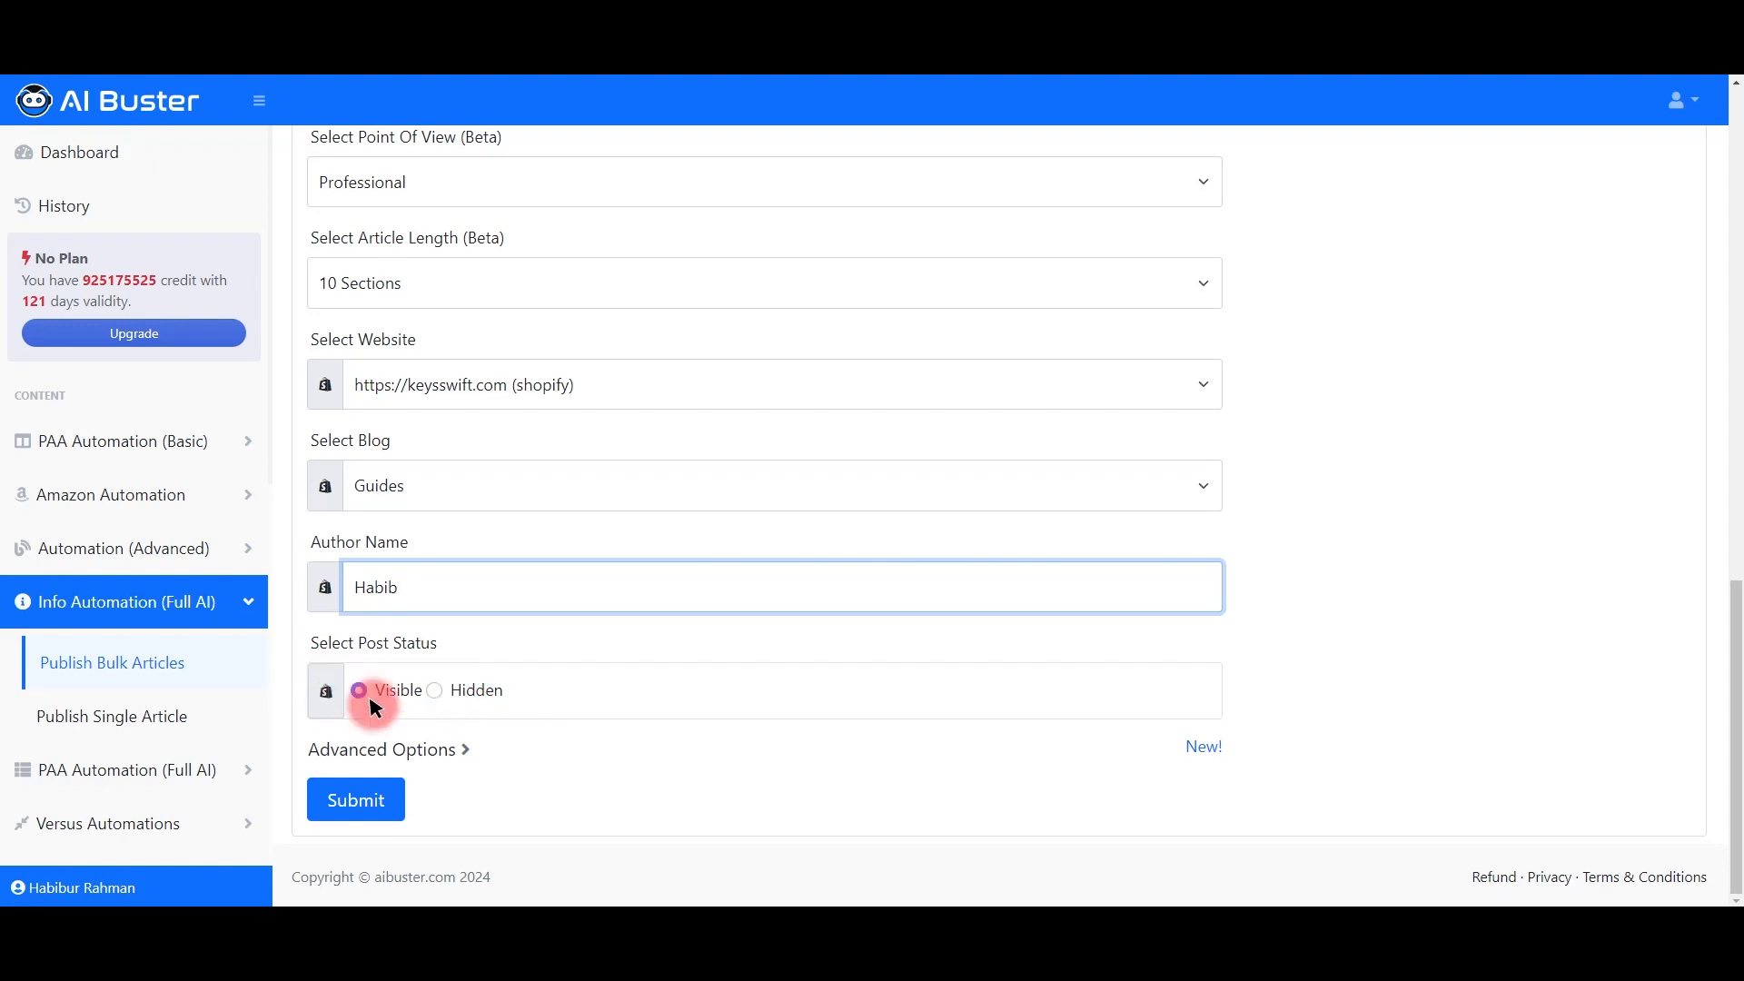
click(437, 689)
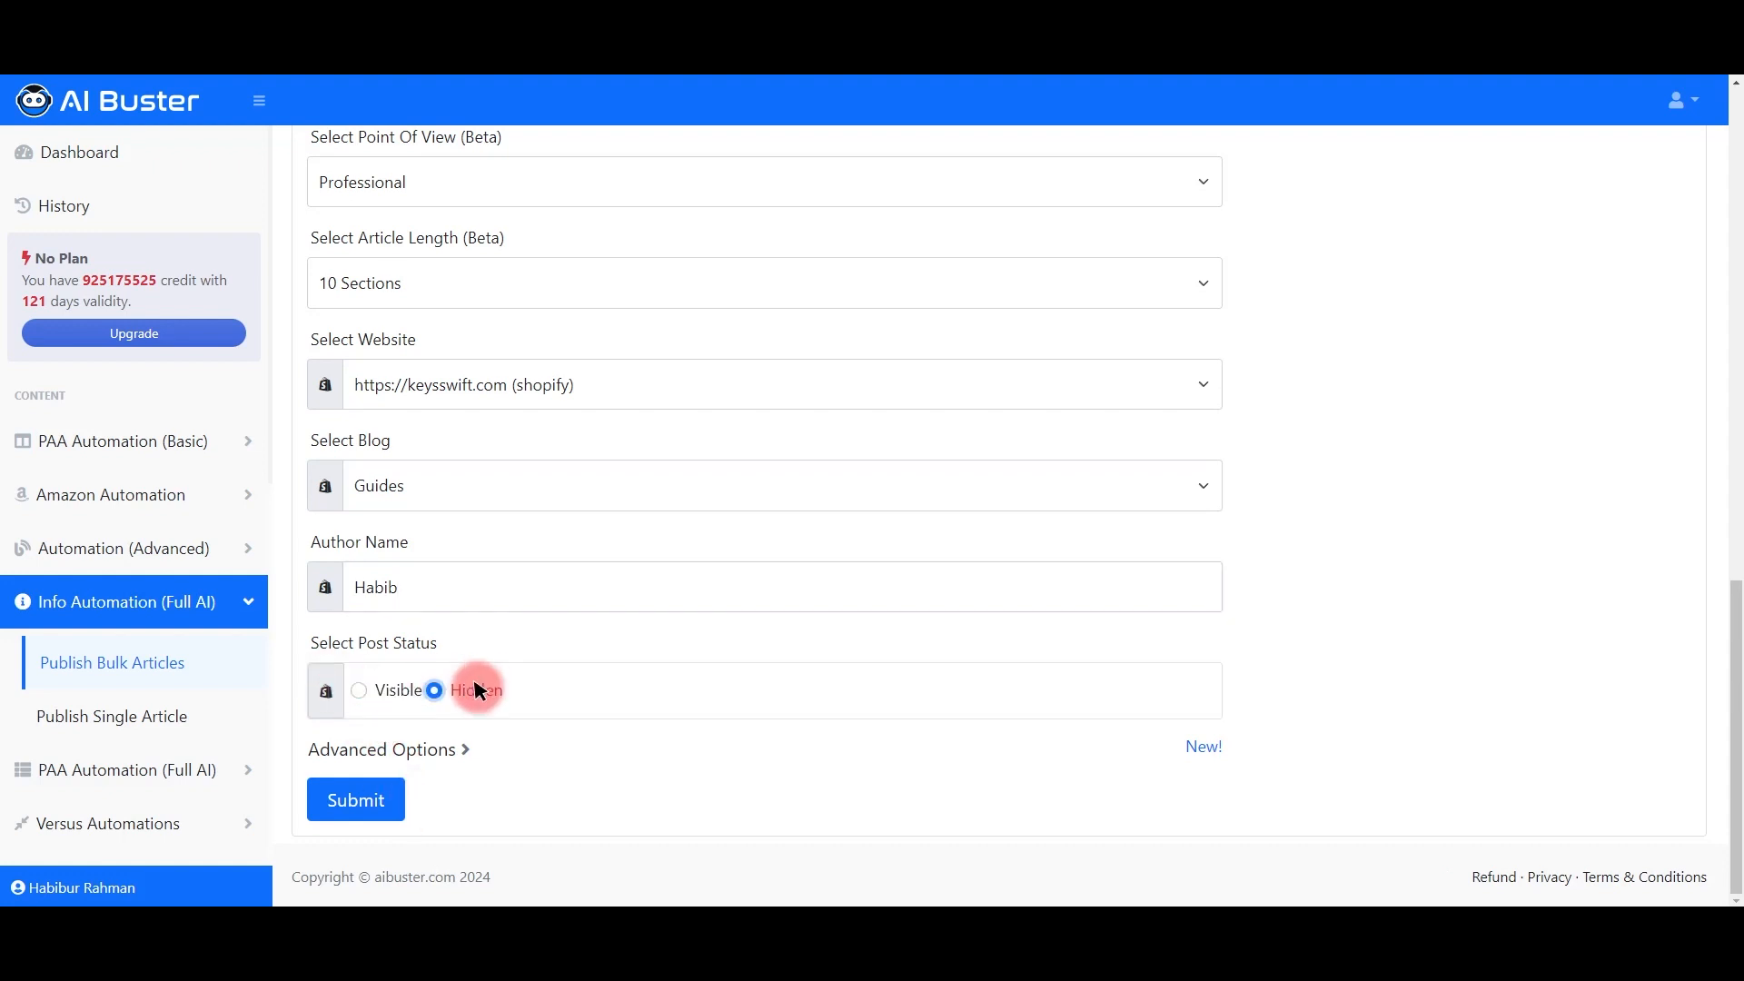
click(343, 813)
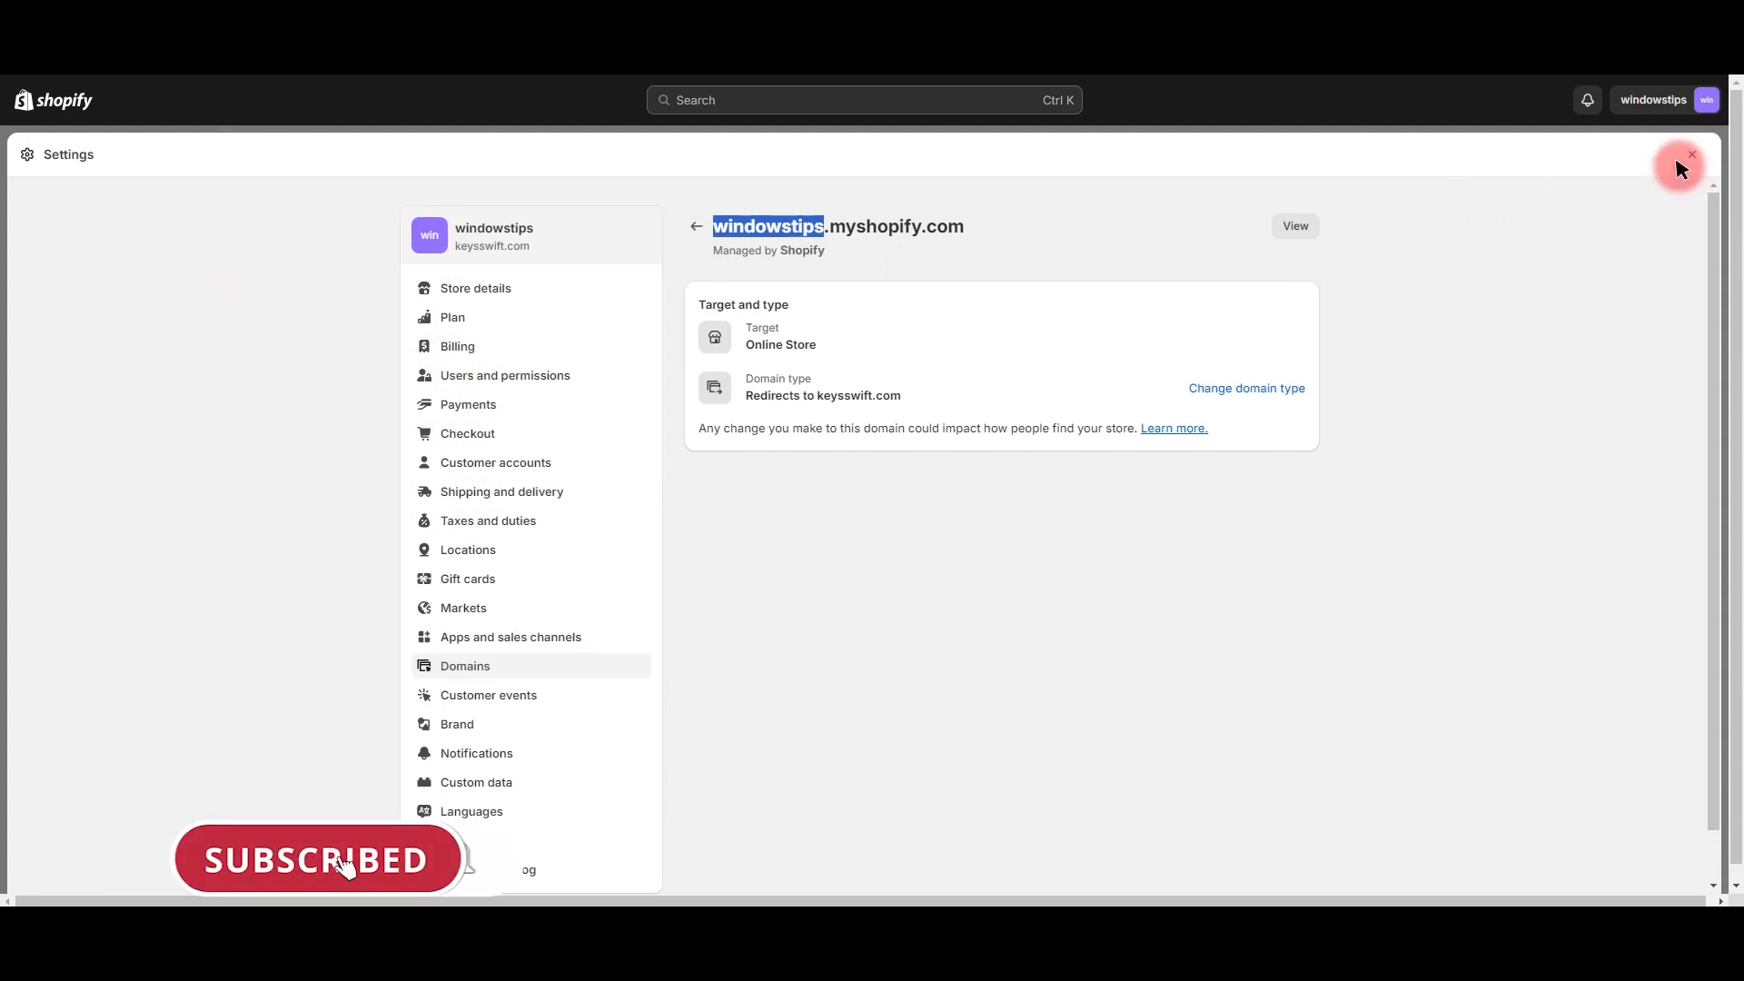
Step: Close Settings and go to Online Store > Blog posts
click(1691, 154)
click(78, 422)
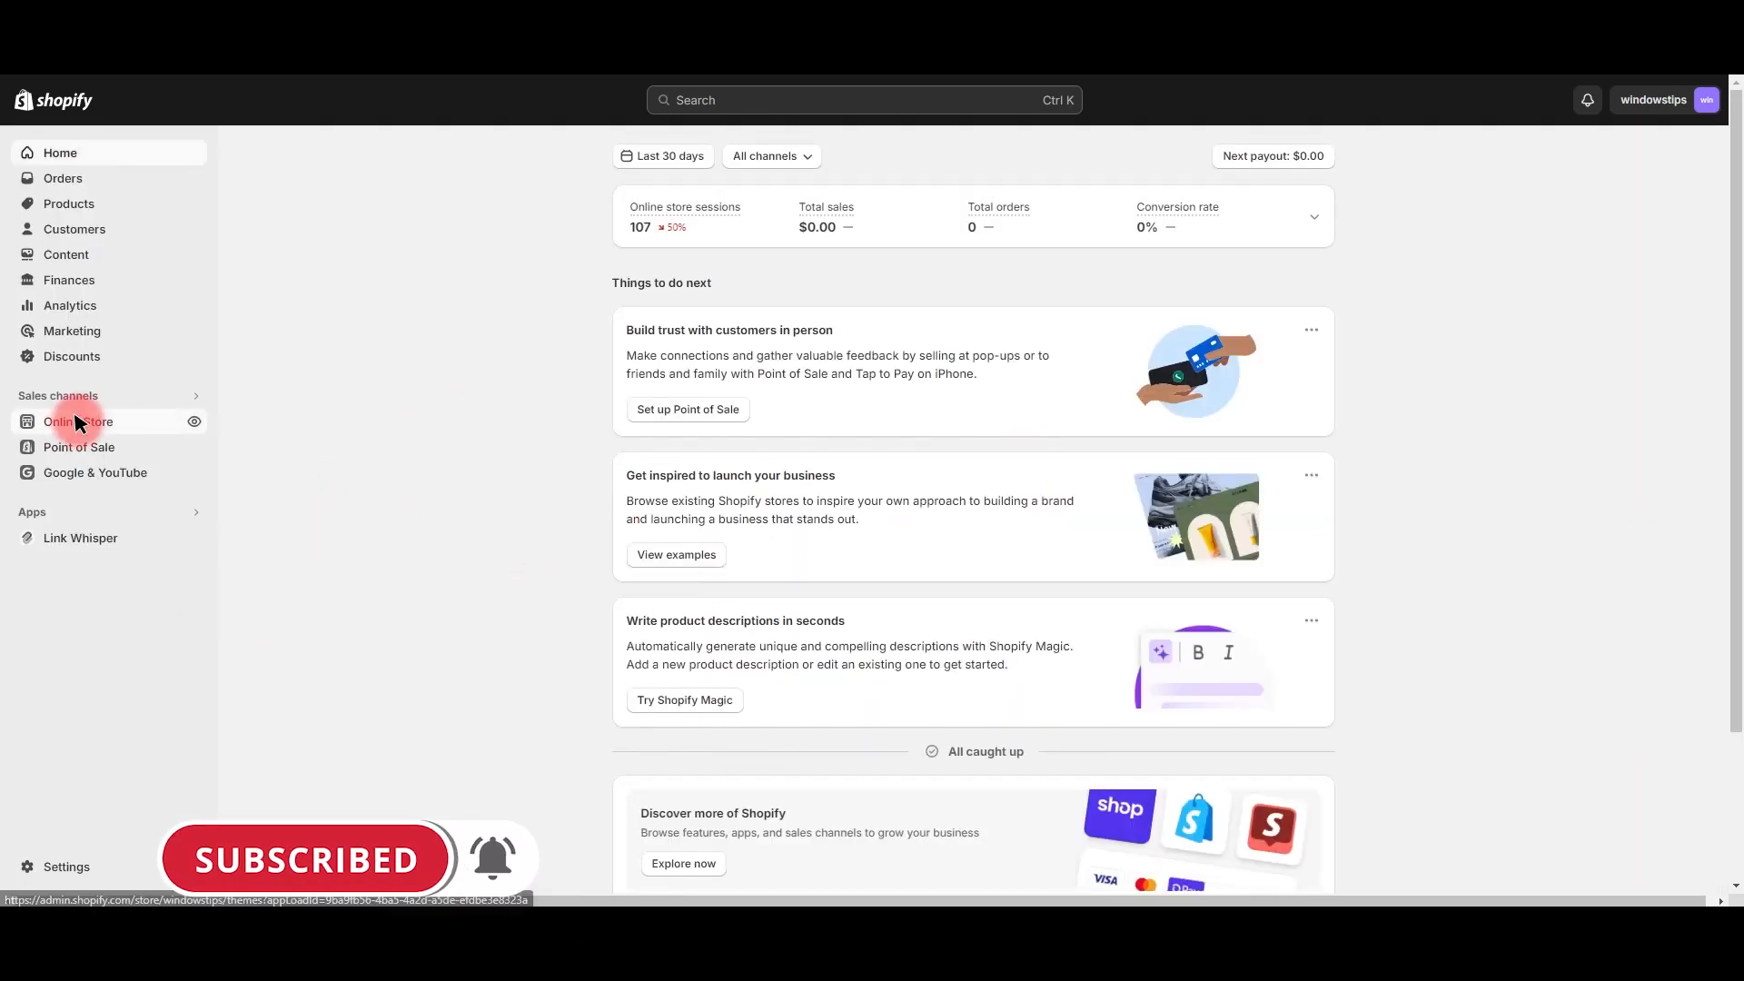
click(90, 476)
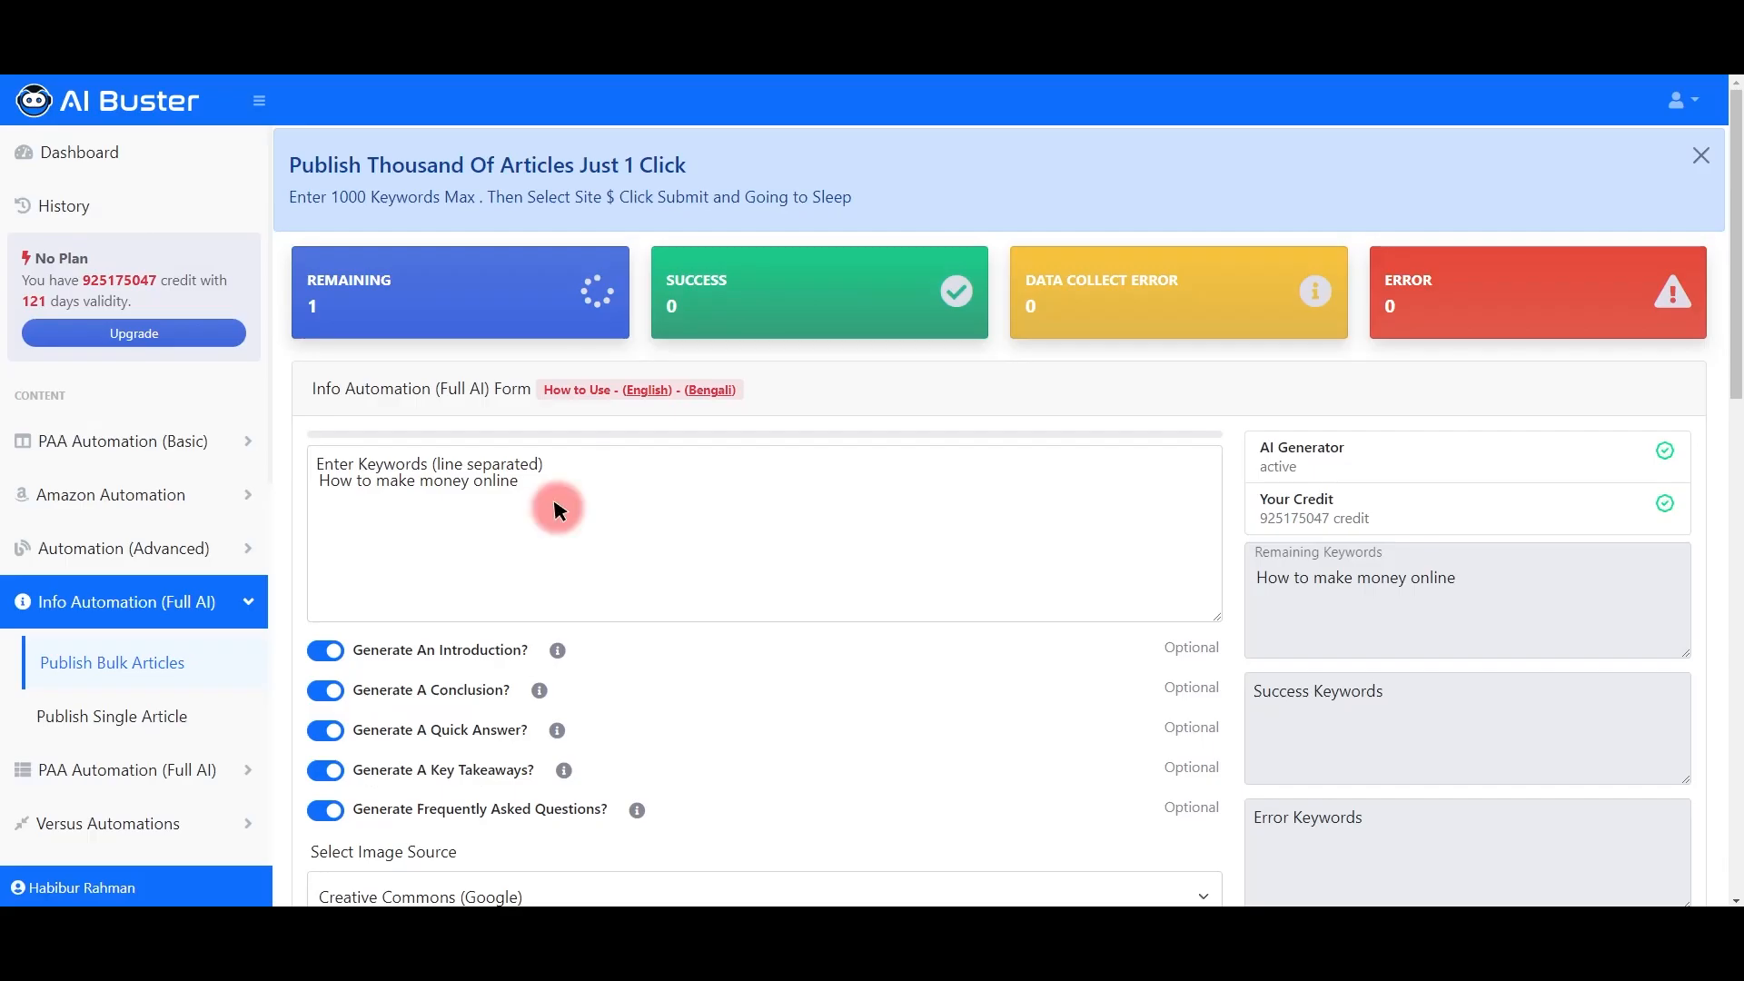
Step: Wait while the 'How to make money online' article generates, with one keyword remaining
click(557, 509)
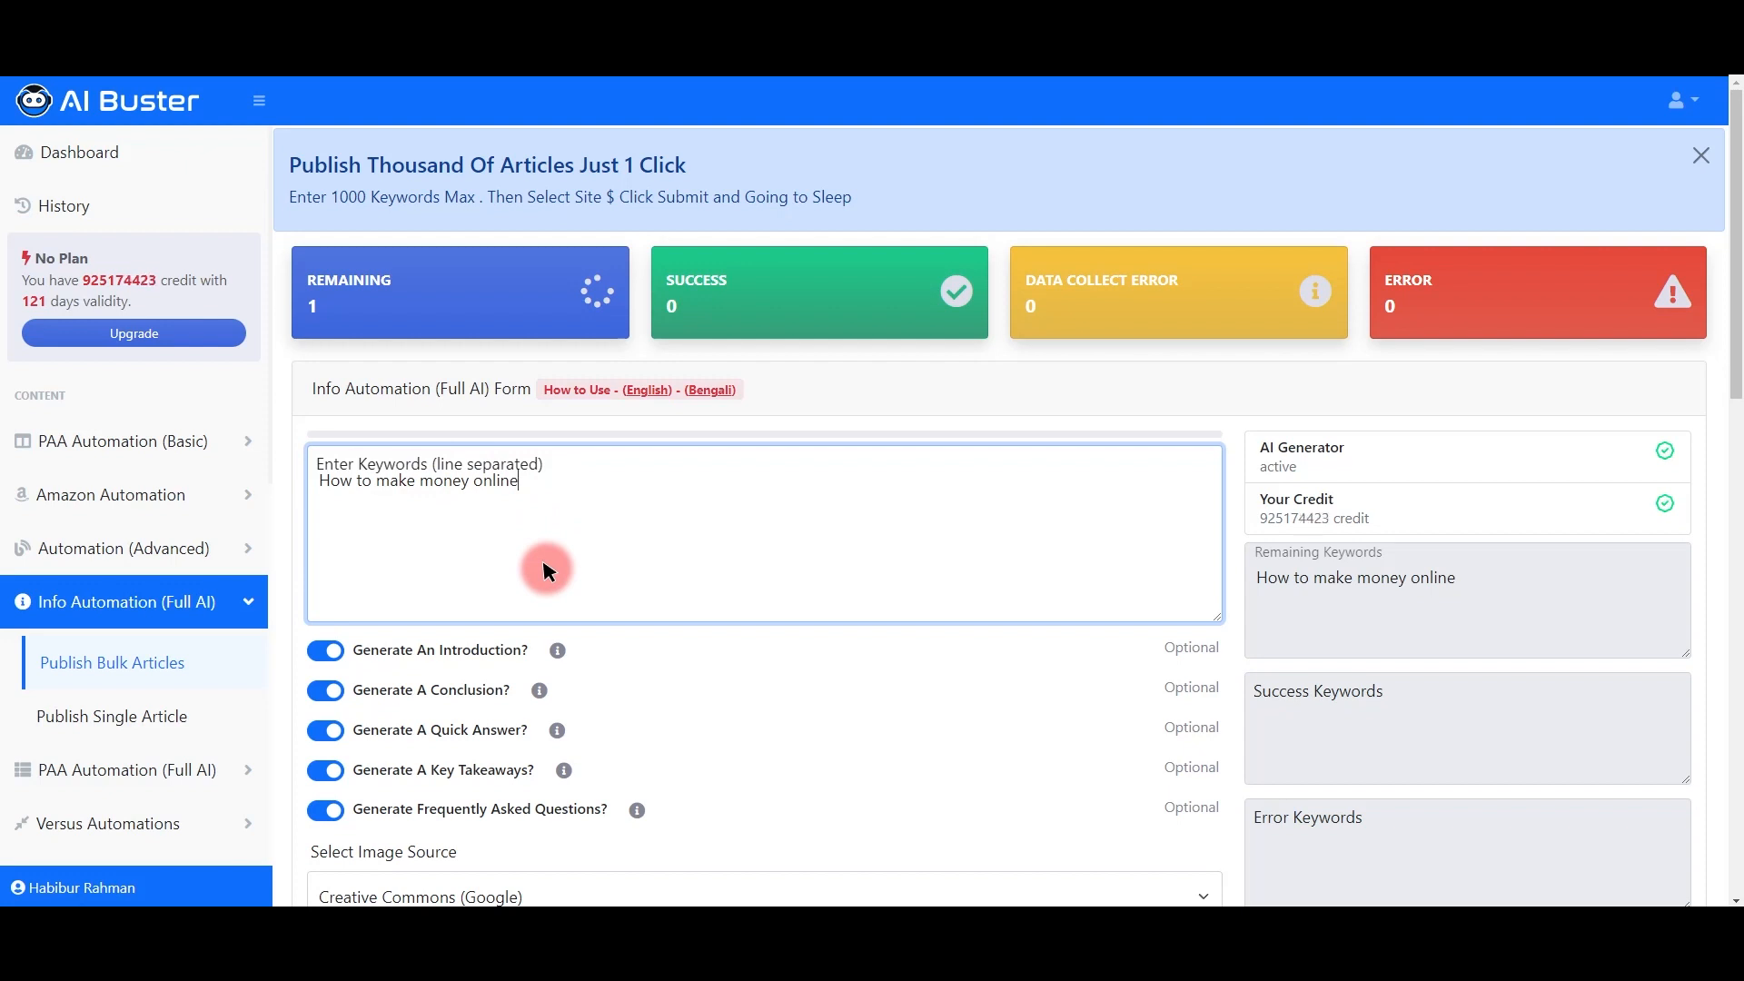
scroll(744, 543, down, 14)
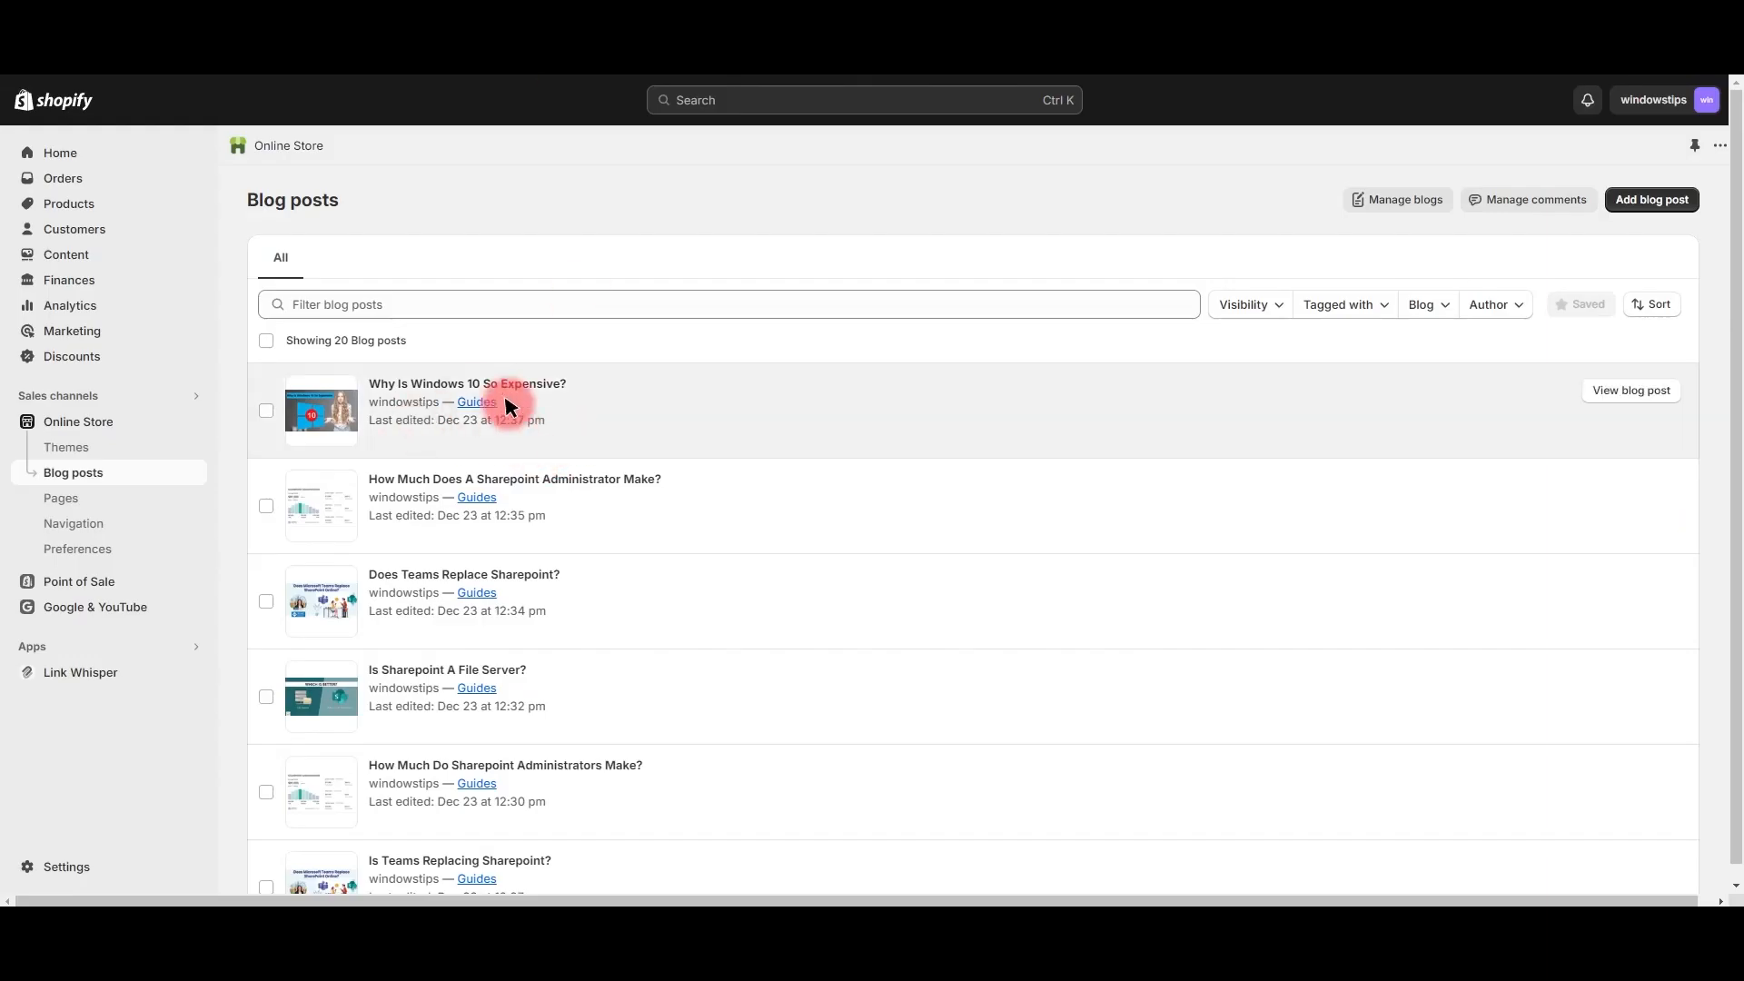
Step: Reload the Blog posts list and open the new How To Make Money Online post
right_click(612, 227)
click(661, 289)
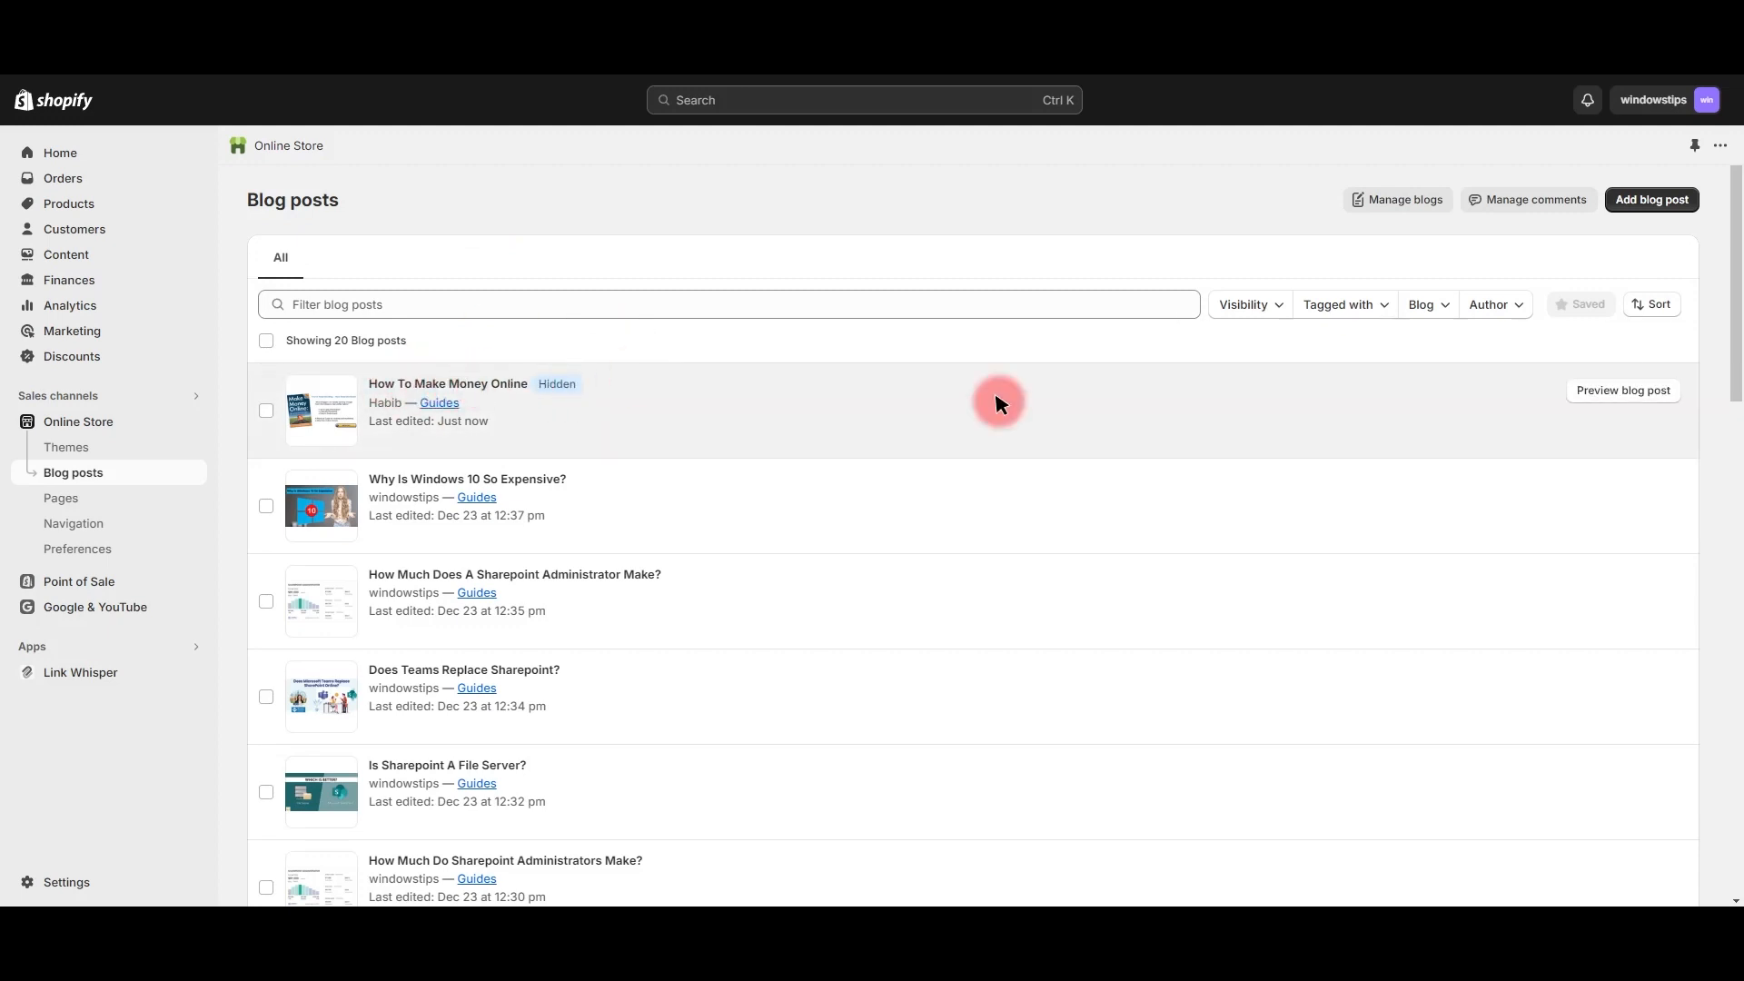
click(1519, 386)
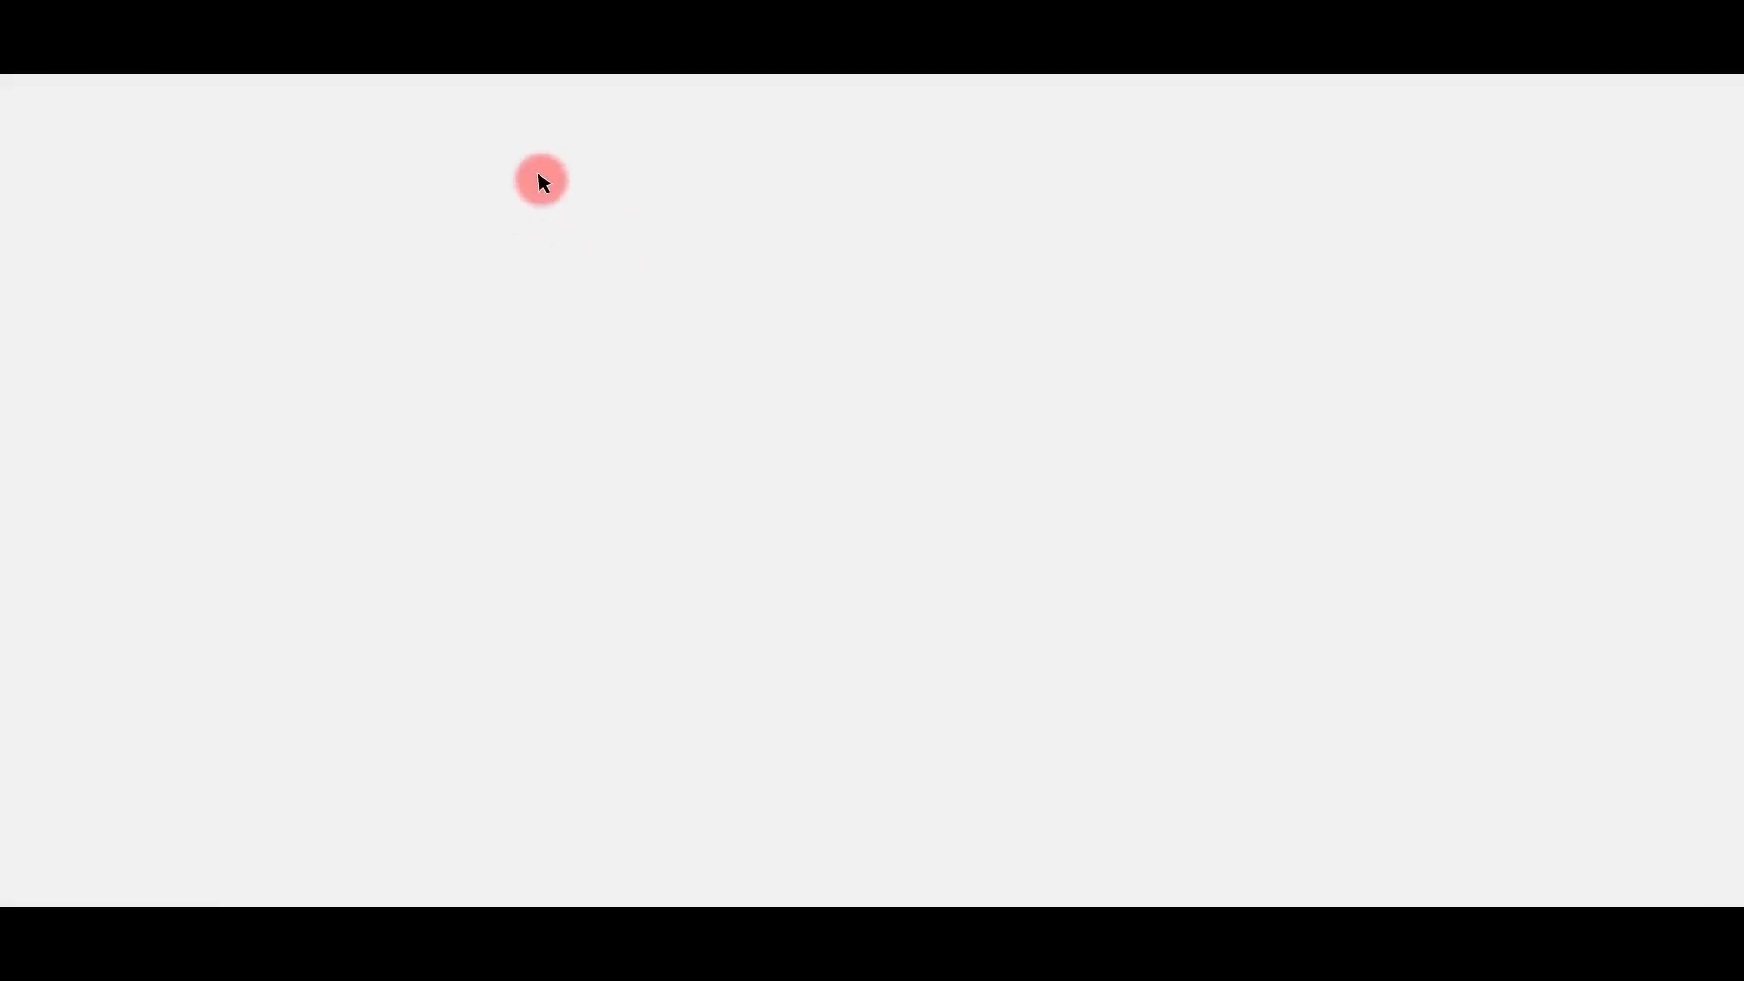
Step: Read through the article's sections, highlighting passages such as section 4.1
drag(533, 394, 646, 526)
scroll(668, 399, down, 4)
drag(664, 391, 738, 430)
scroll(840, 449, down, 4)
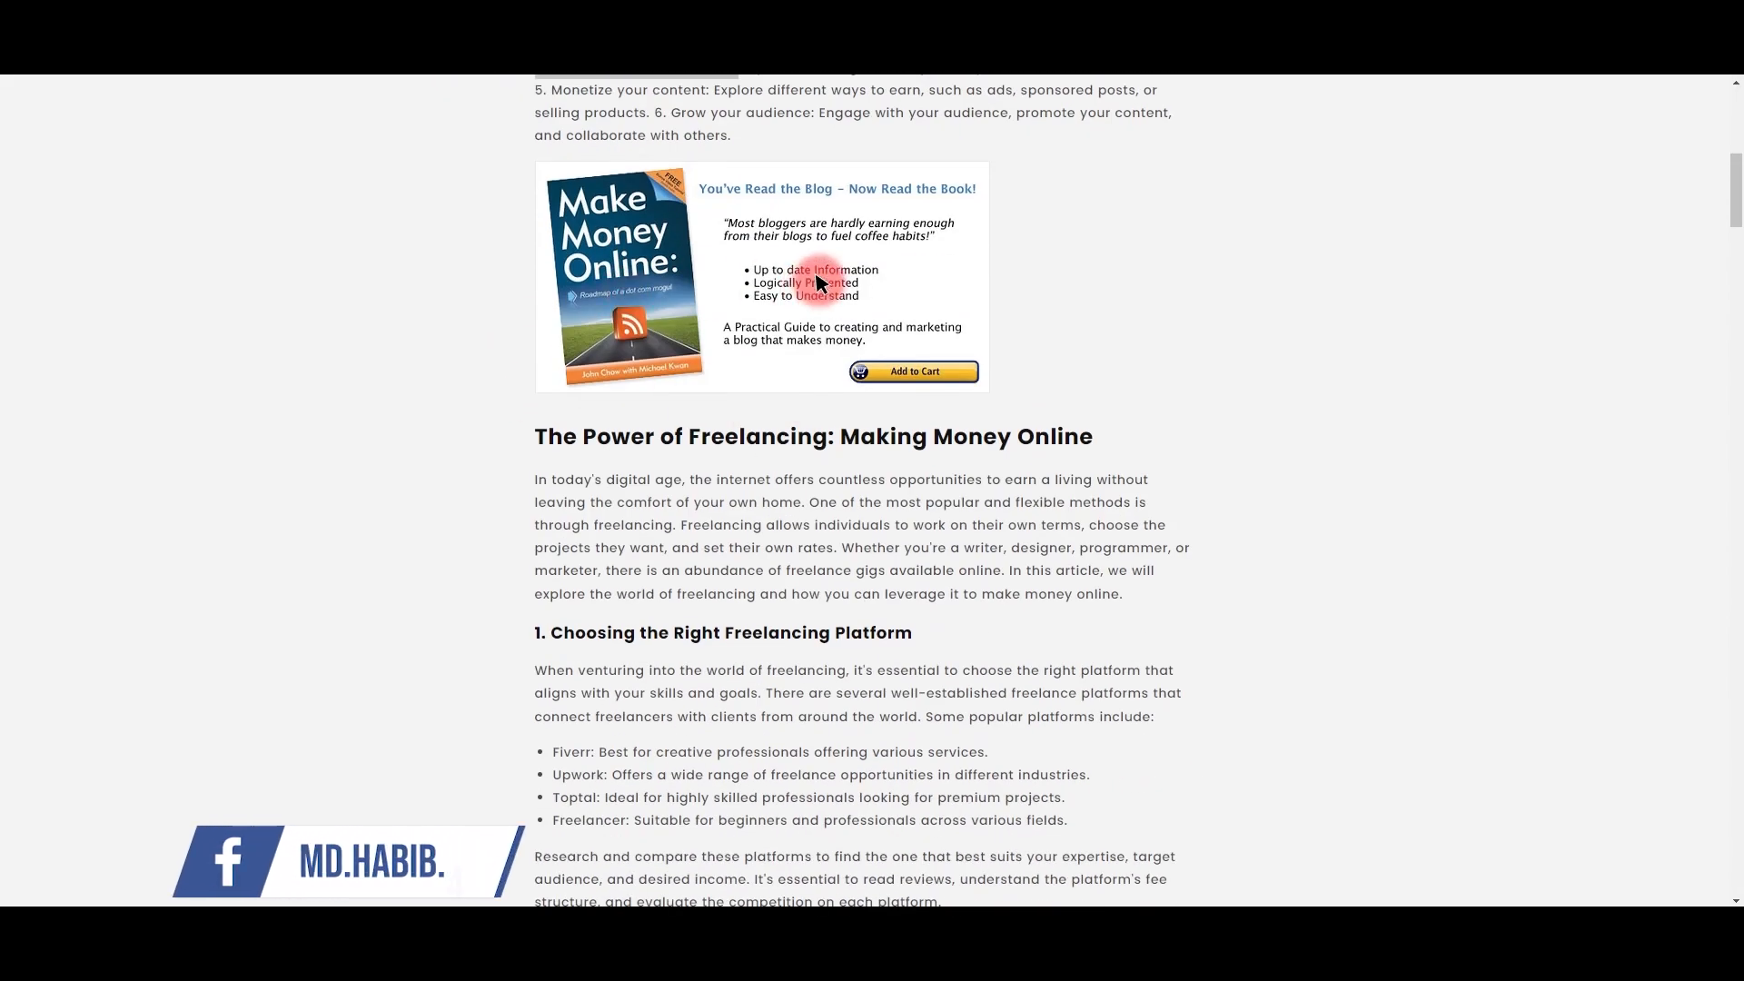
scroll(520, 304, down, 3)
drag(522, 296, 914, 445)
scroll(965, 472, down, 10)
drag(534, 277, 767, 360)
scroll(779, 386, down, 5)
scroll(592, 336, down, 10)
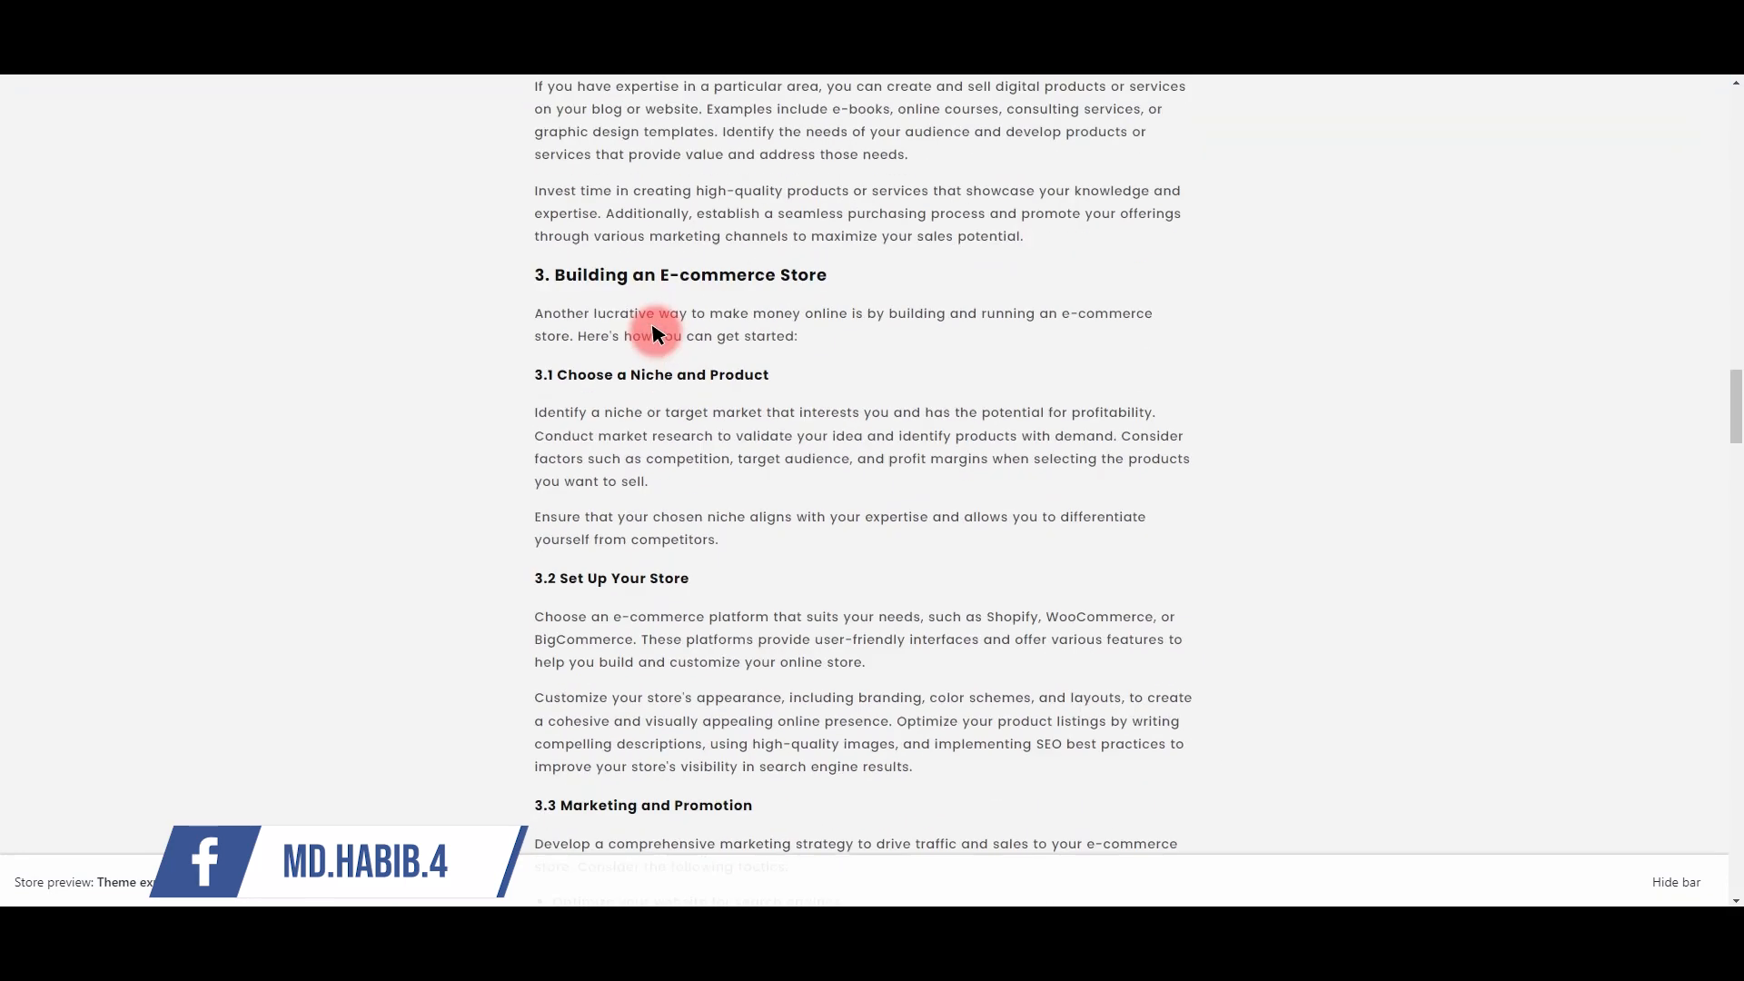
drag(549, 309, 807, 394)
scroll(876, 459, down, 4)
scroll(808, 397, down, 4)
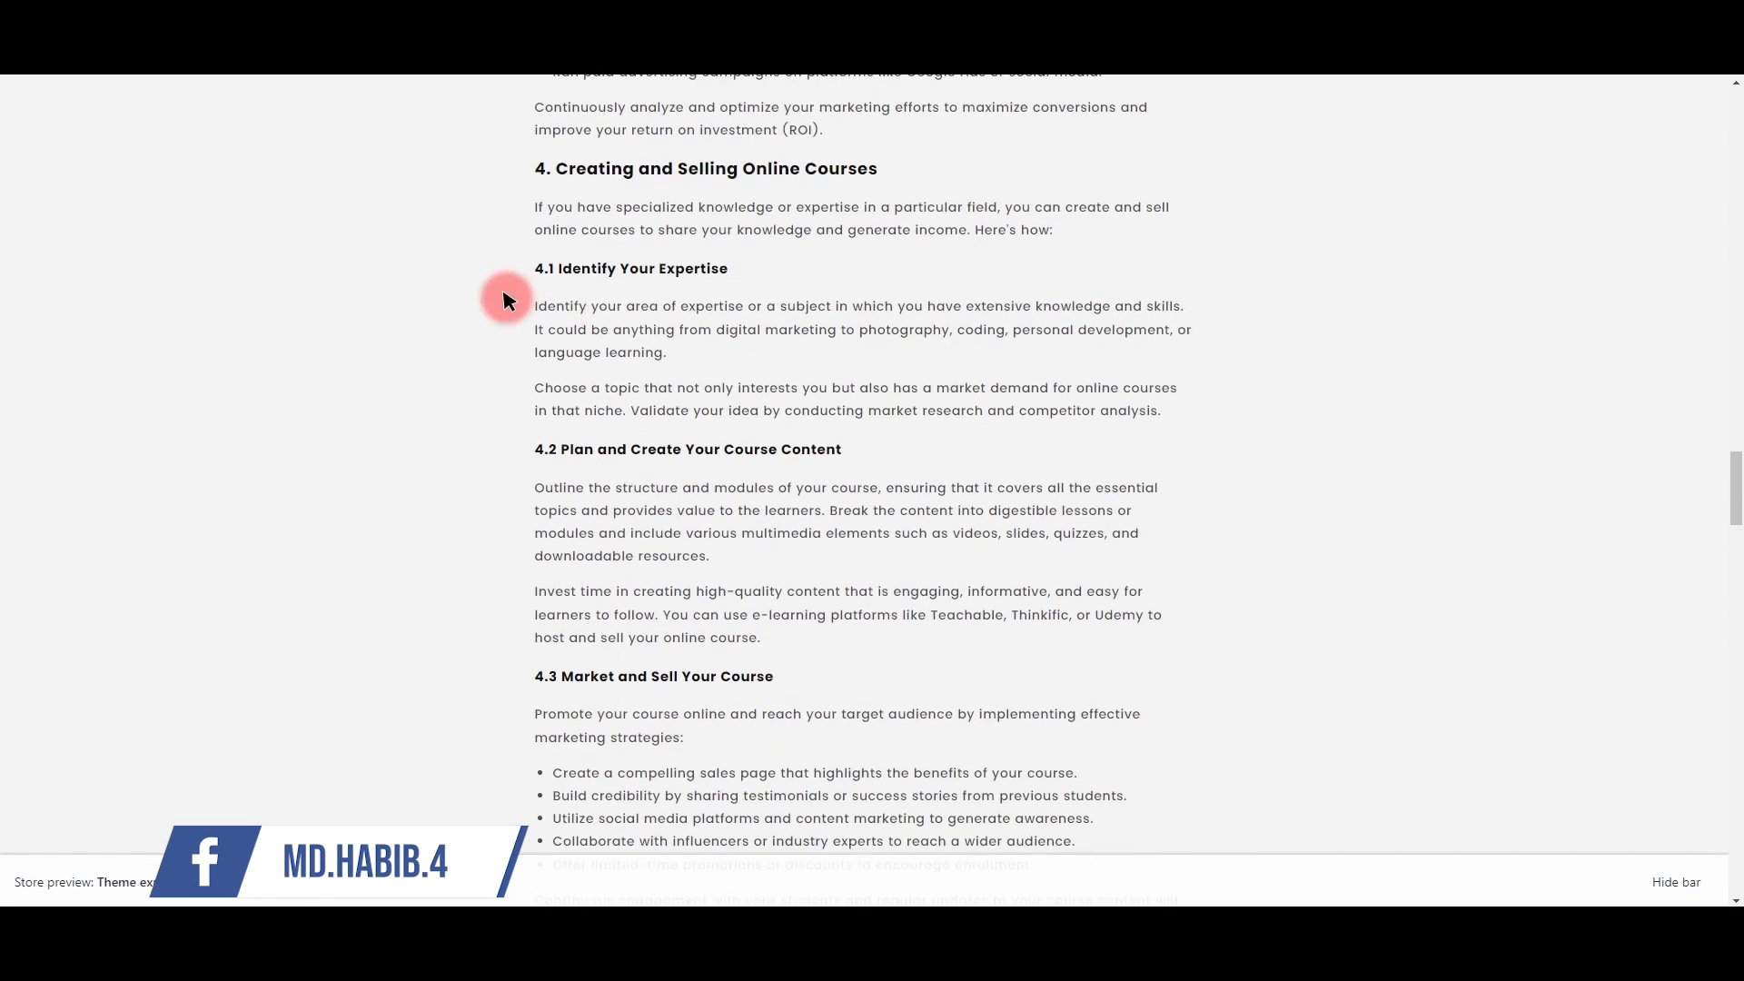
drag(536, 324, 782, 414)
scroll(824, 435, down, 5)
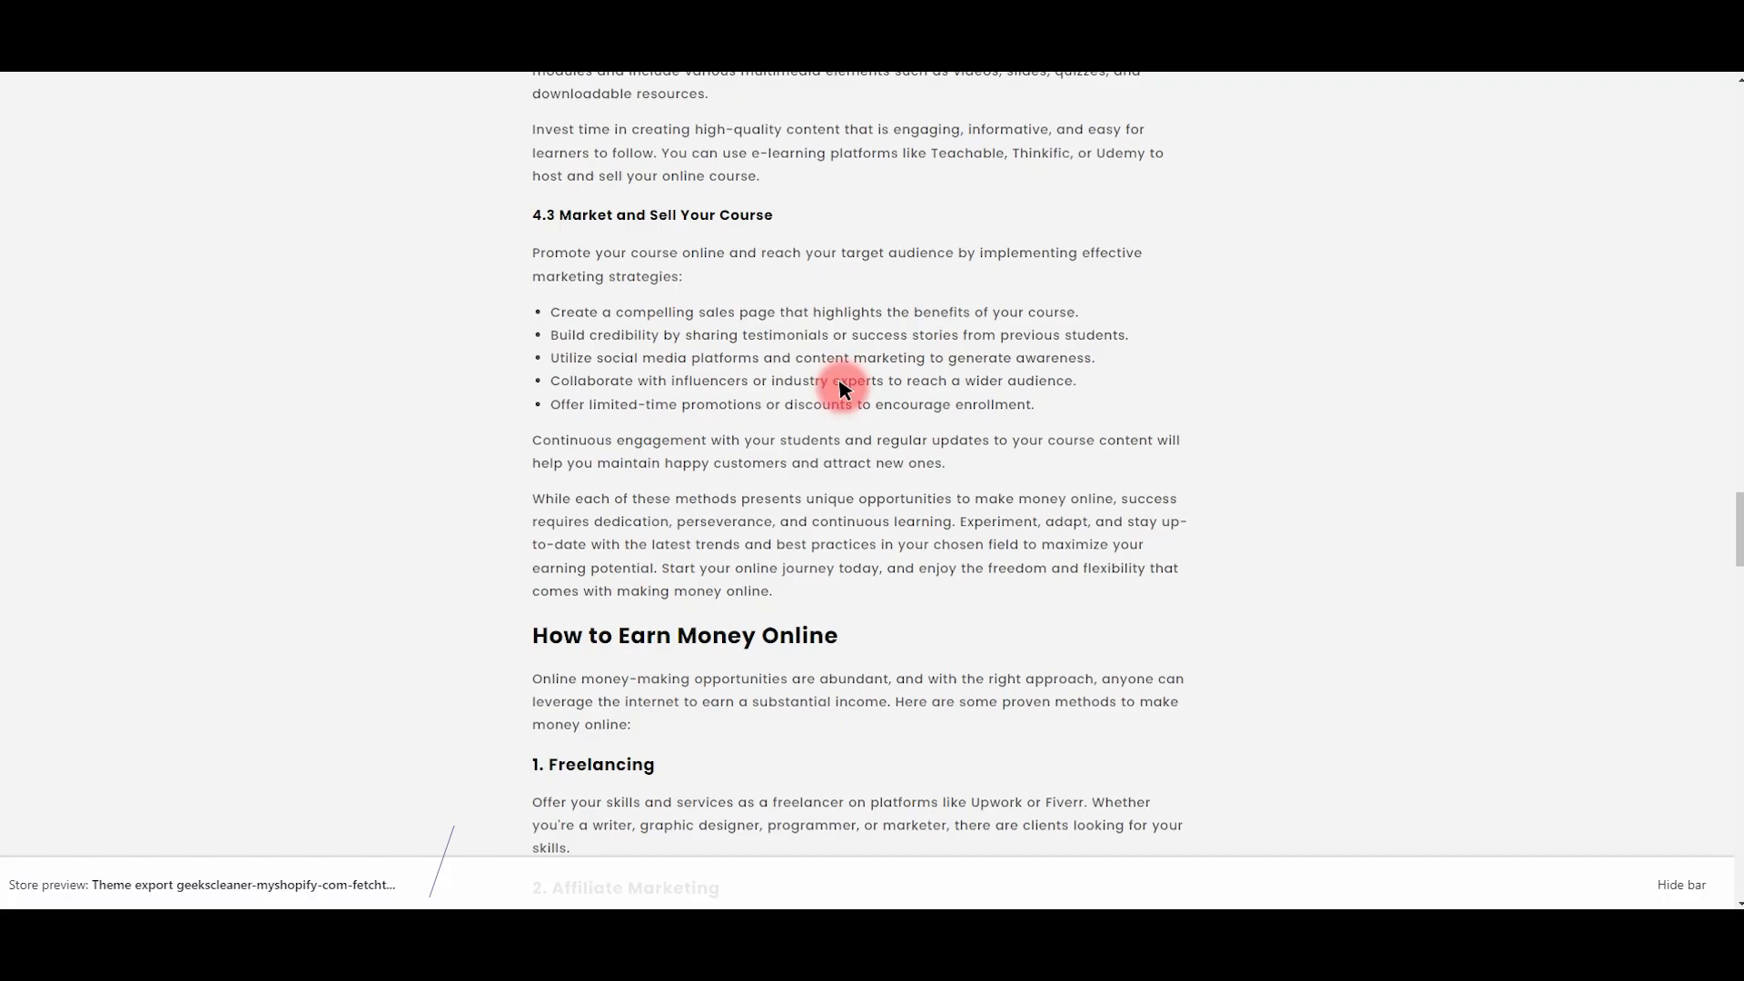
scroll(831, 386, down, 10)
scroll(532, 255, up, 3)
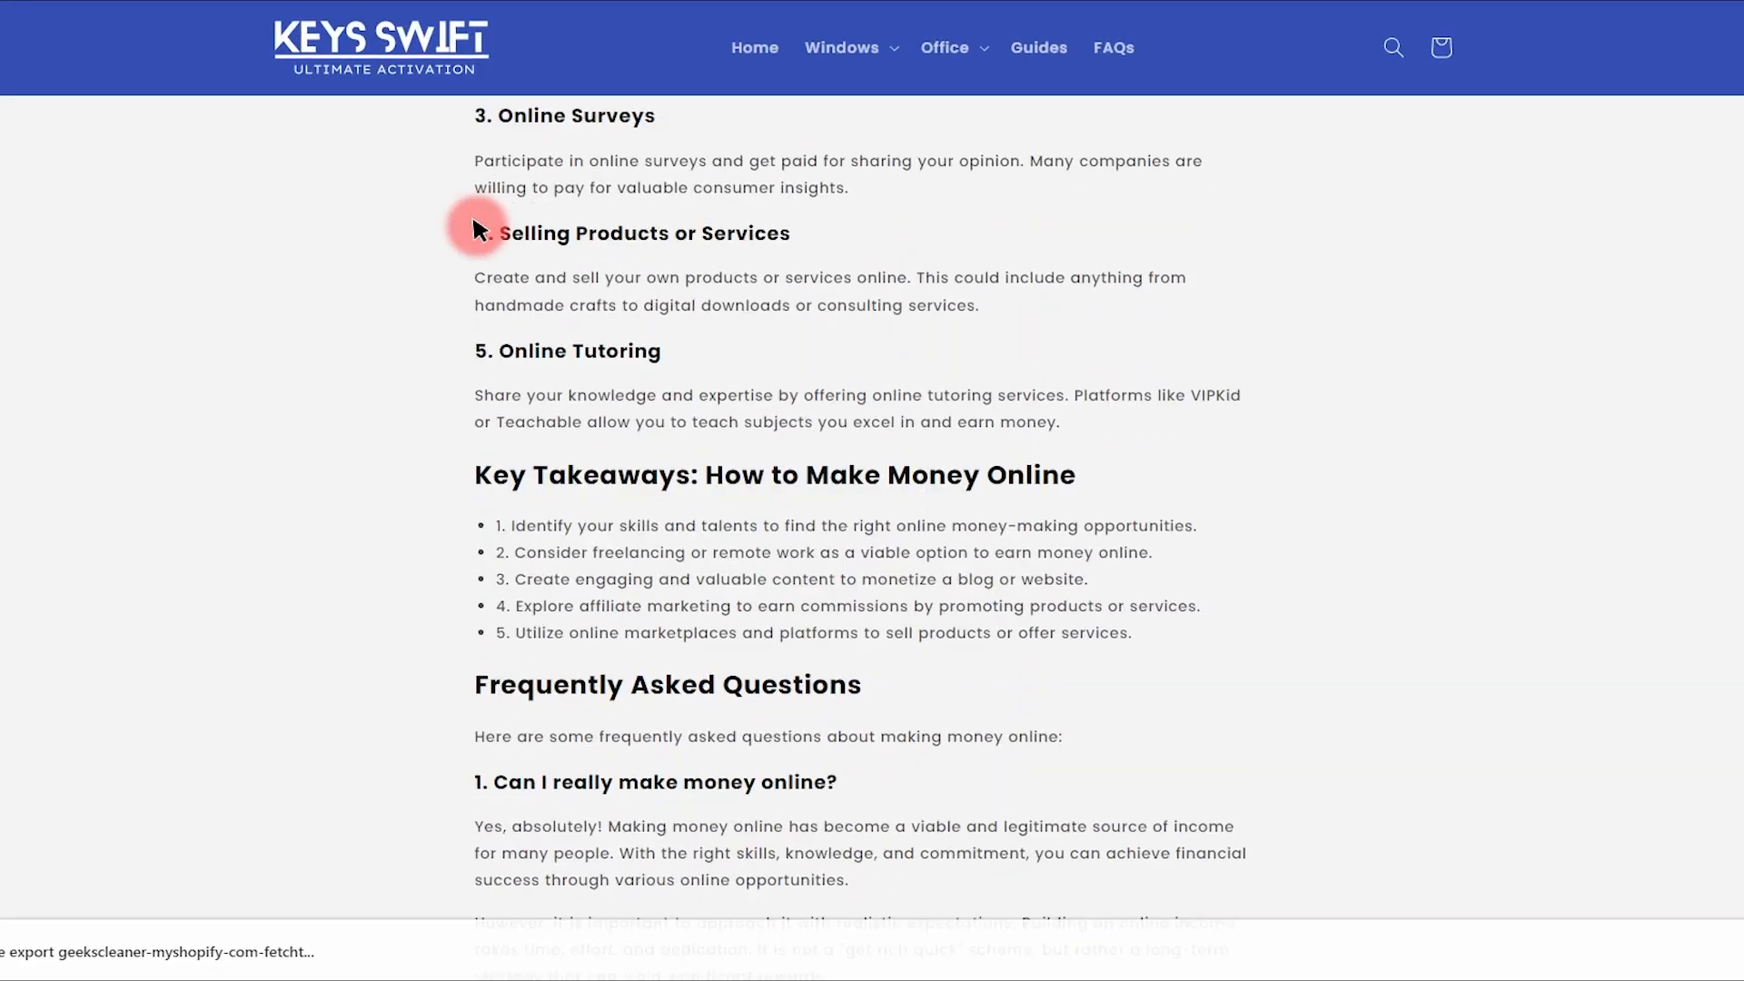
Step: Review the closing passages and the FAQ section, including the fifth FAQ
drag(473, 224, 685, 397)
drag(497, 423, 1104, 581)
scroll(1104, 581, down, 5)
drag(512, 201, 795, 387)
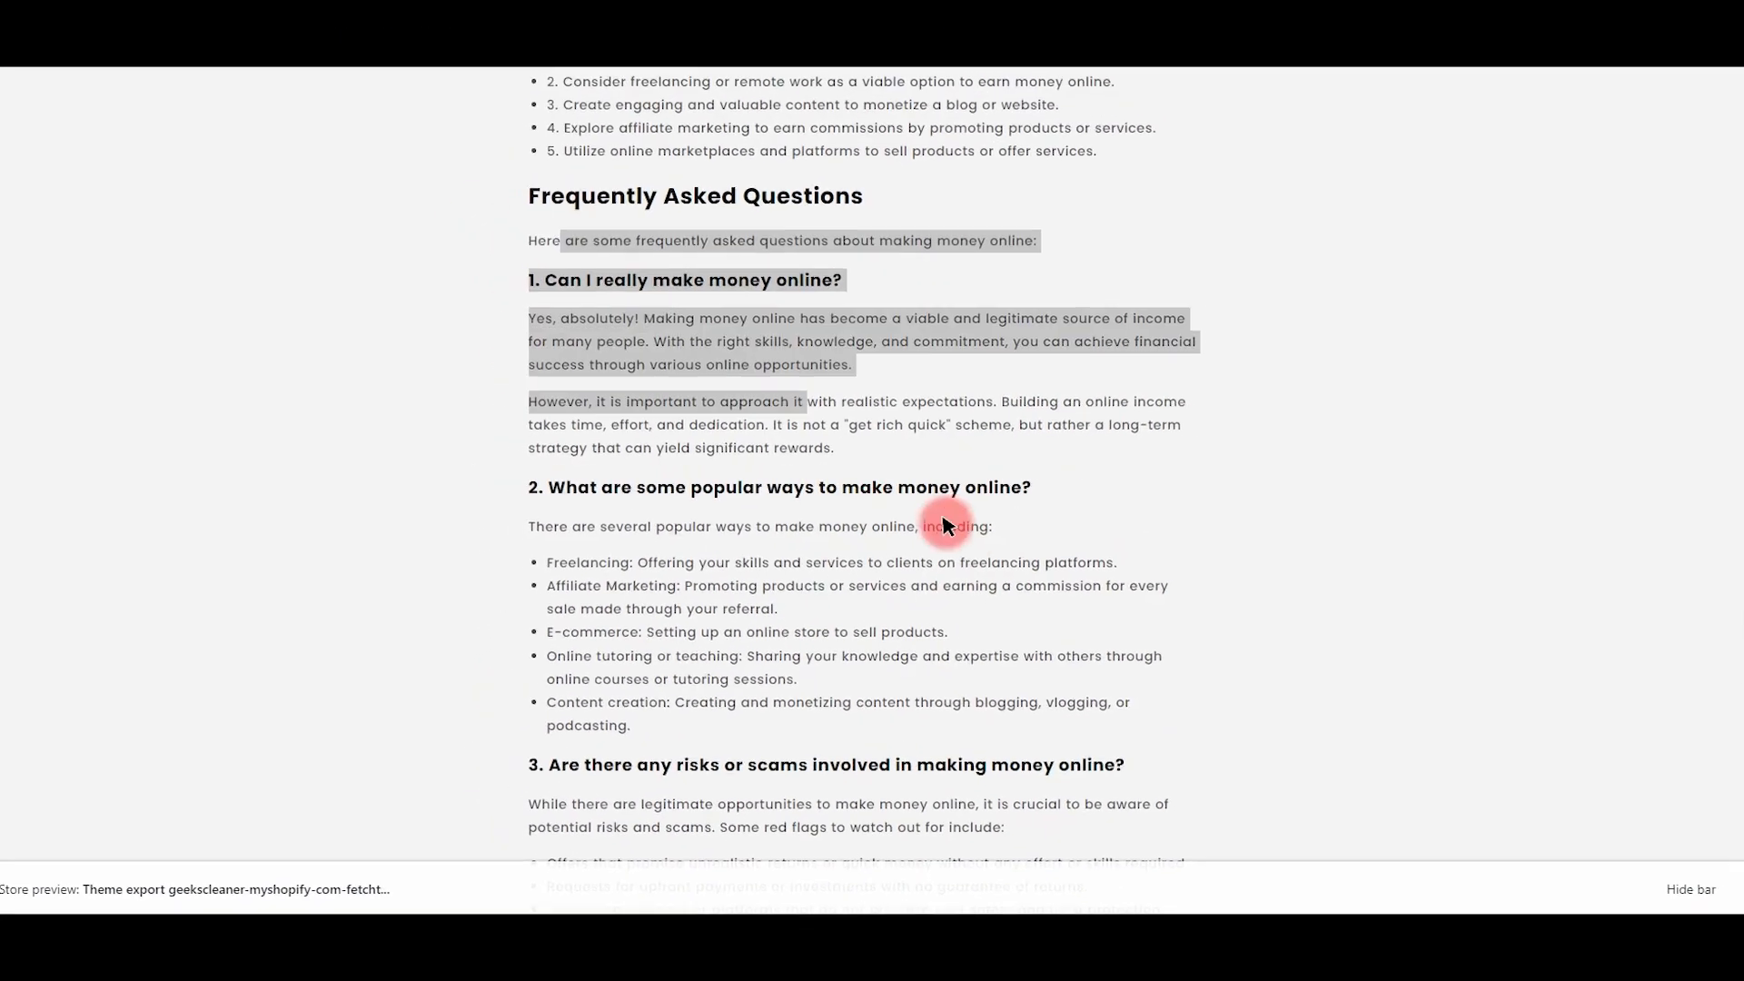
scroll(591, 440, down, 10)
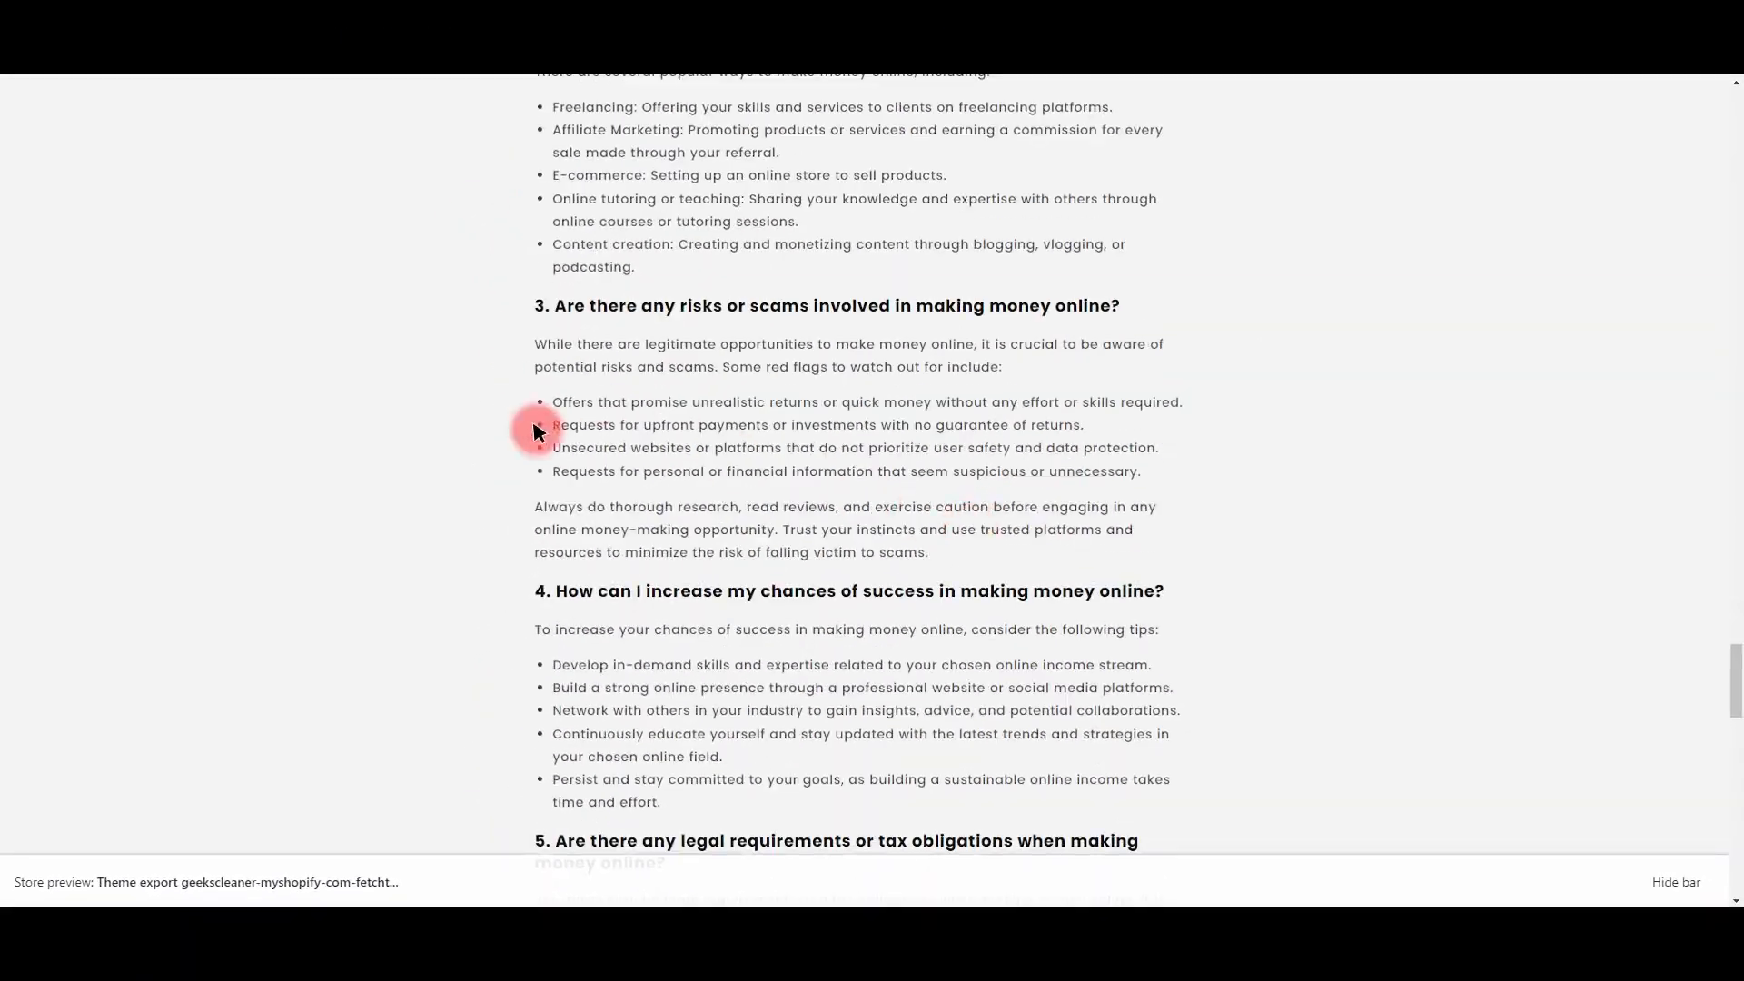
drag(533, 382, 662, 455)
scroll(662, 455, down, 5)
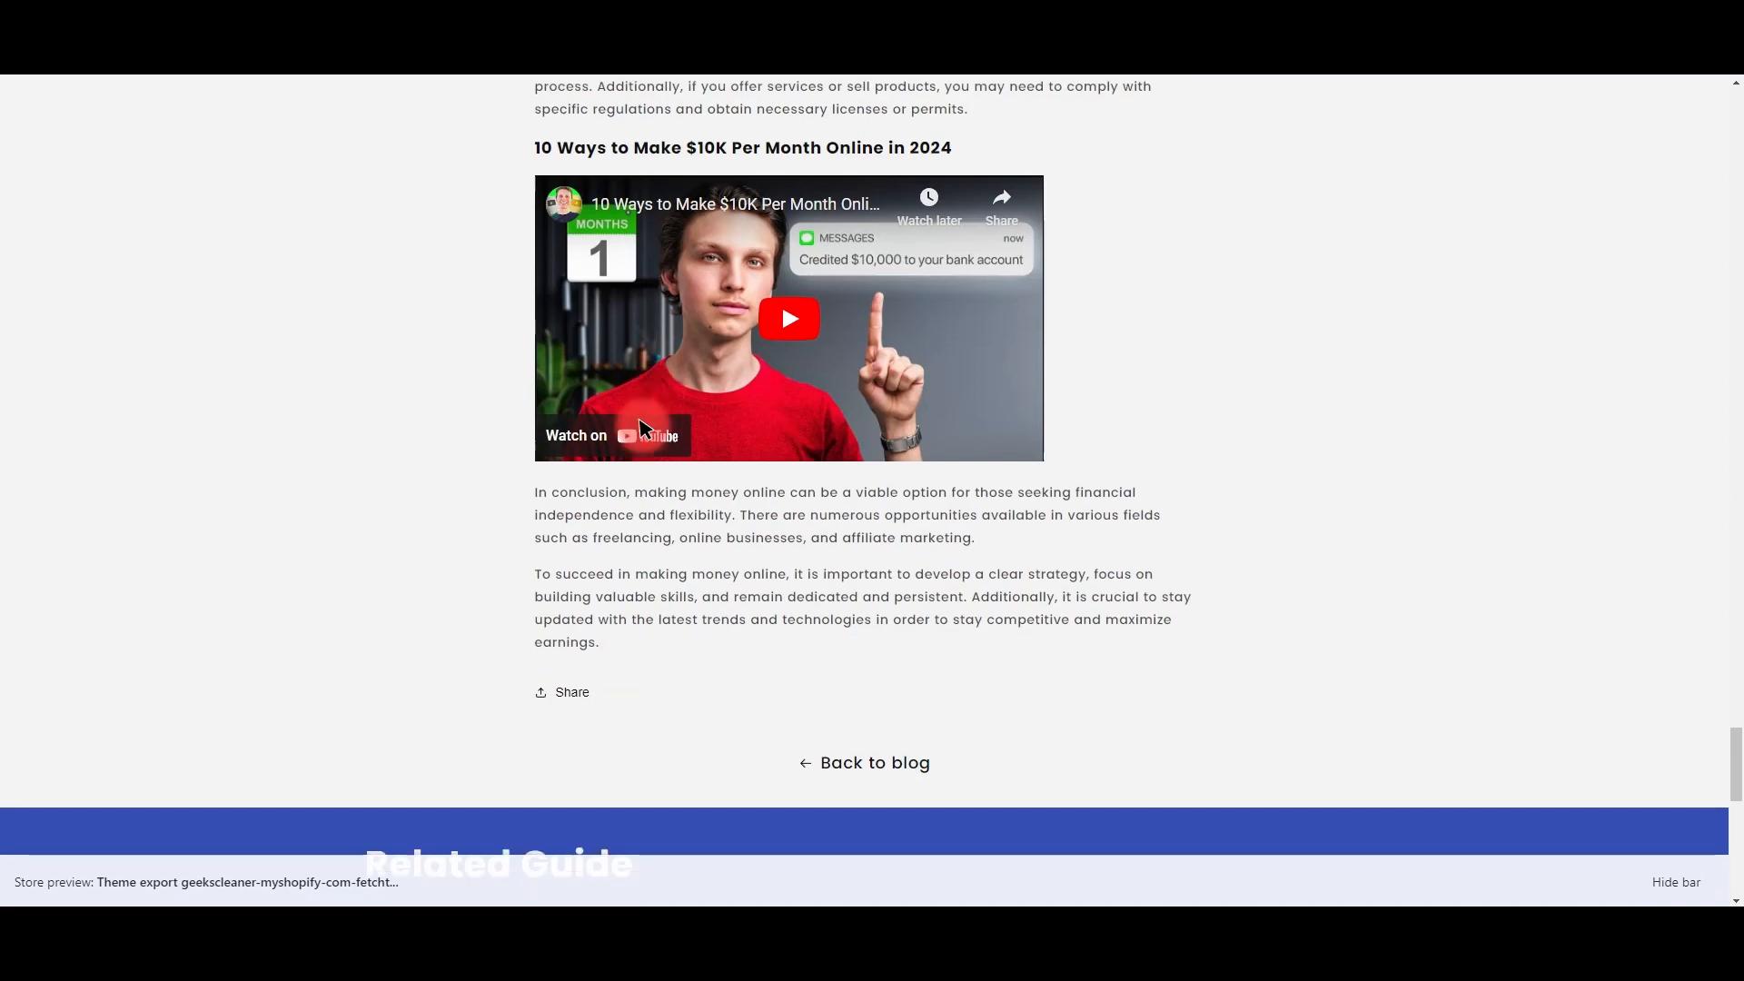
scroll(640, 421, down, 3)
scroll(662, 296, up, 3)
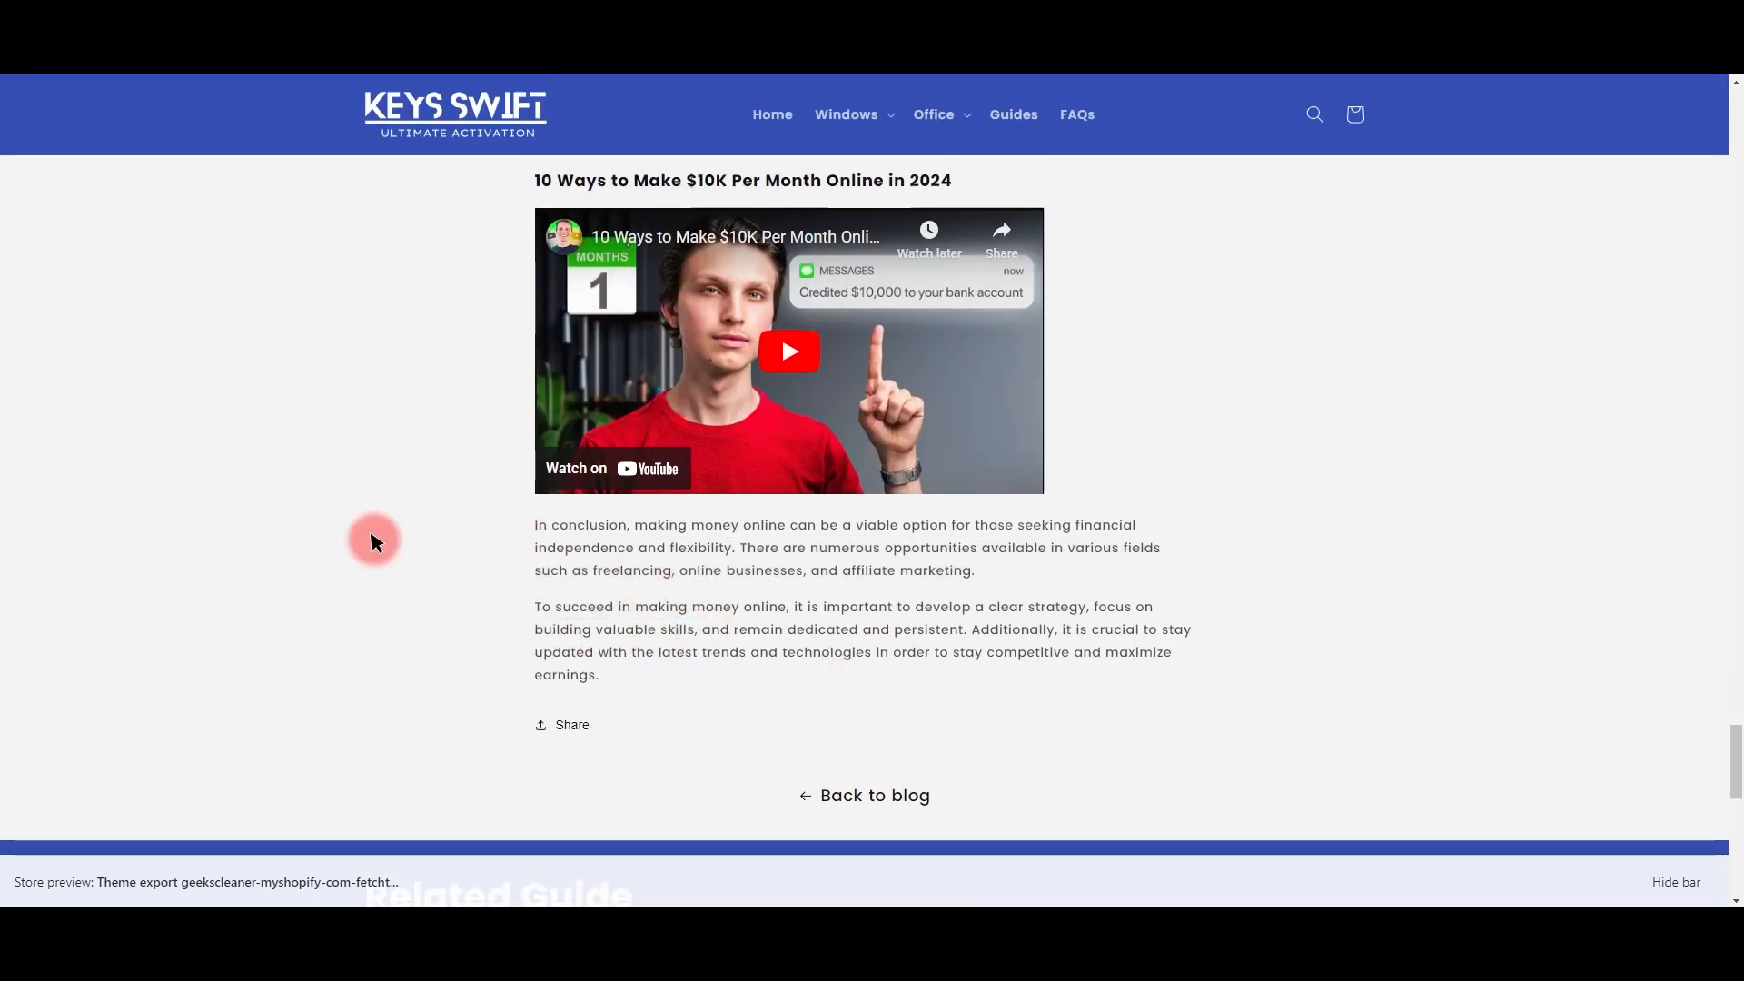
scroll(299, 580, up, 20)
drag(534, 368, 770, 213)
Step: Check the article in WordCounter: 2,573 words and 16,954 characters
key(ctrl+t)
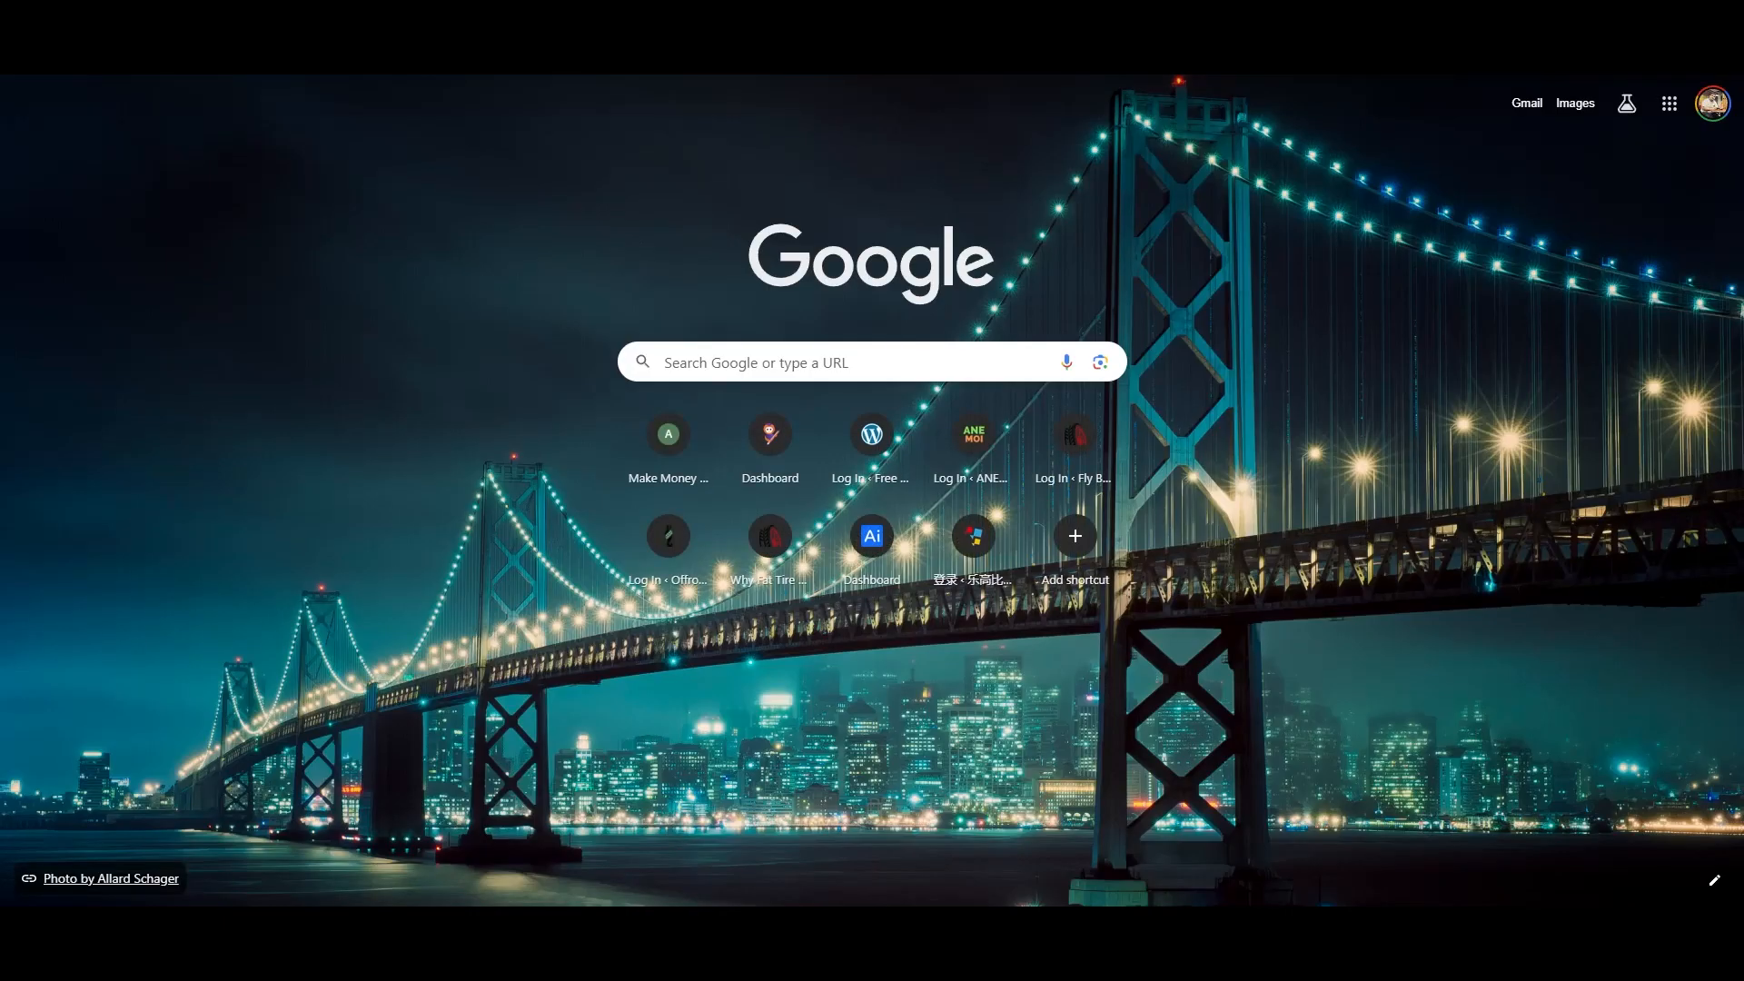
text(word)
click(368, 215)
click(937, 198)
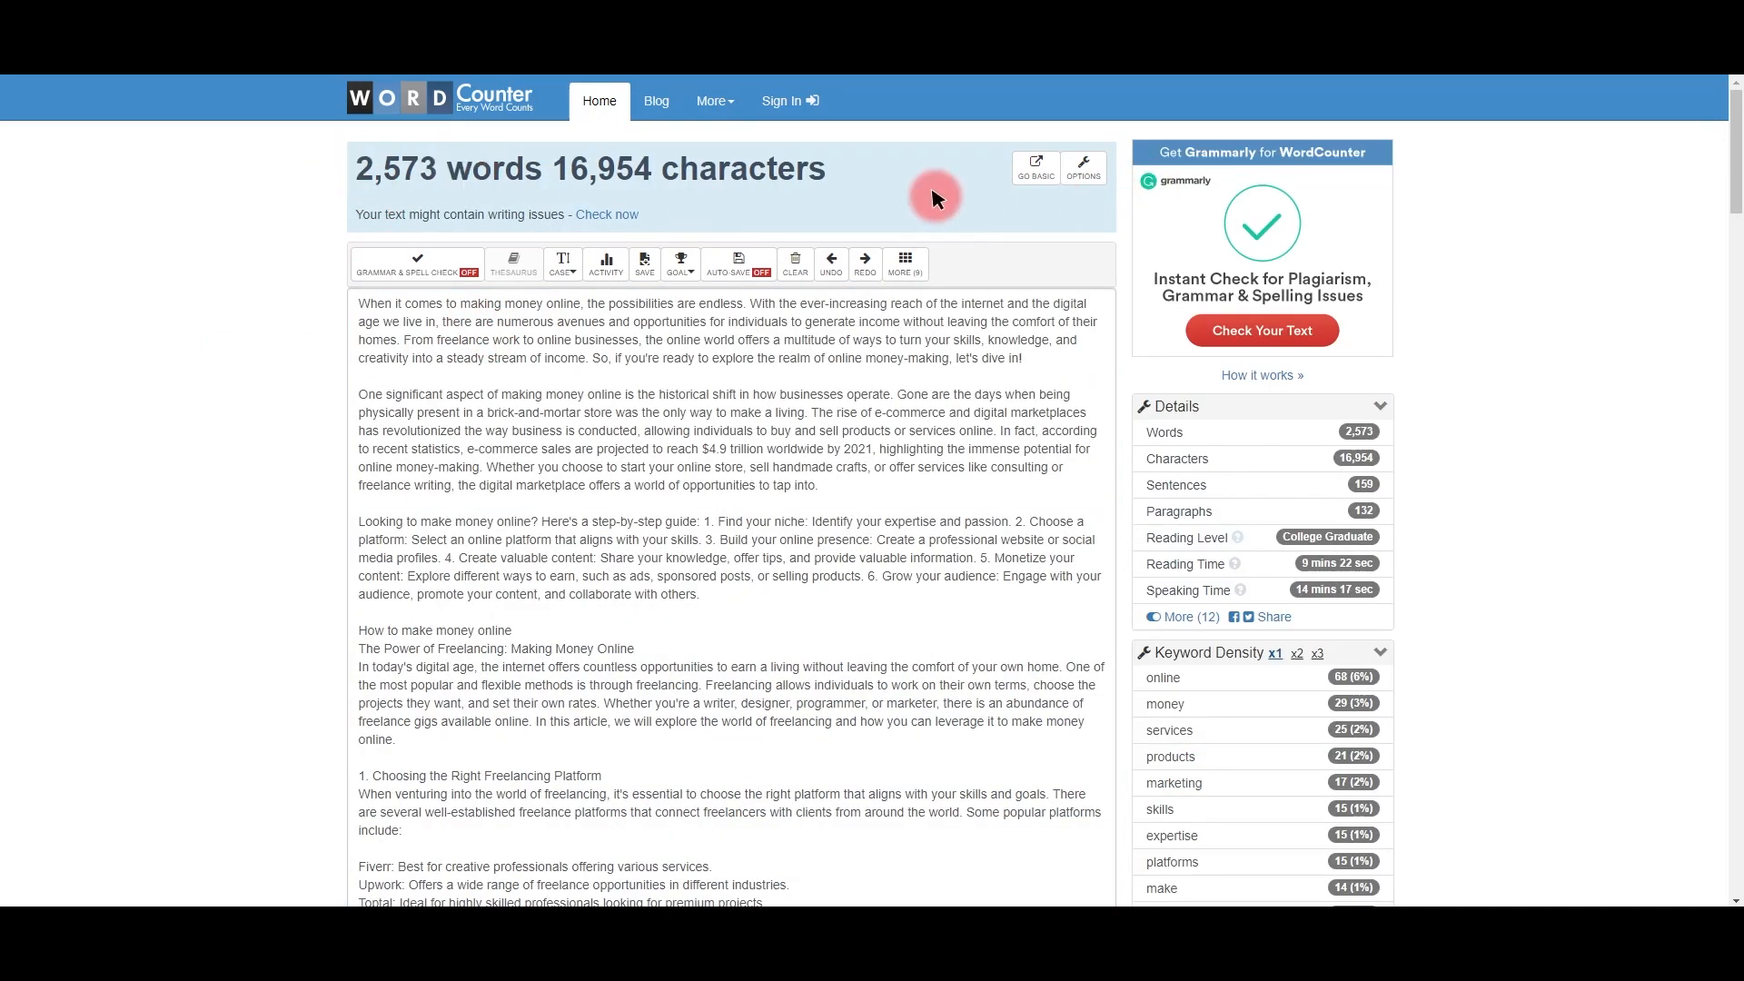
Step: Glance back at the article preview, then return to the Shopify Blog posts list
key(ctrl+shift+Tab)
scroll(320, 260, down, 5)
scroll(363, 338, up, 20)
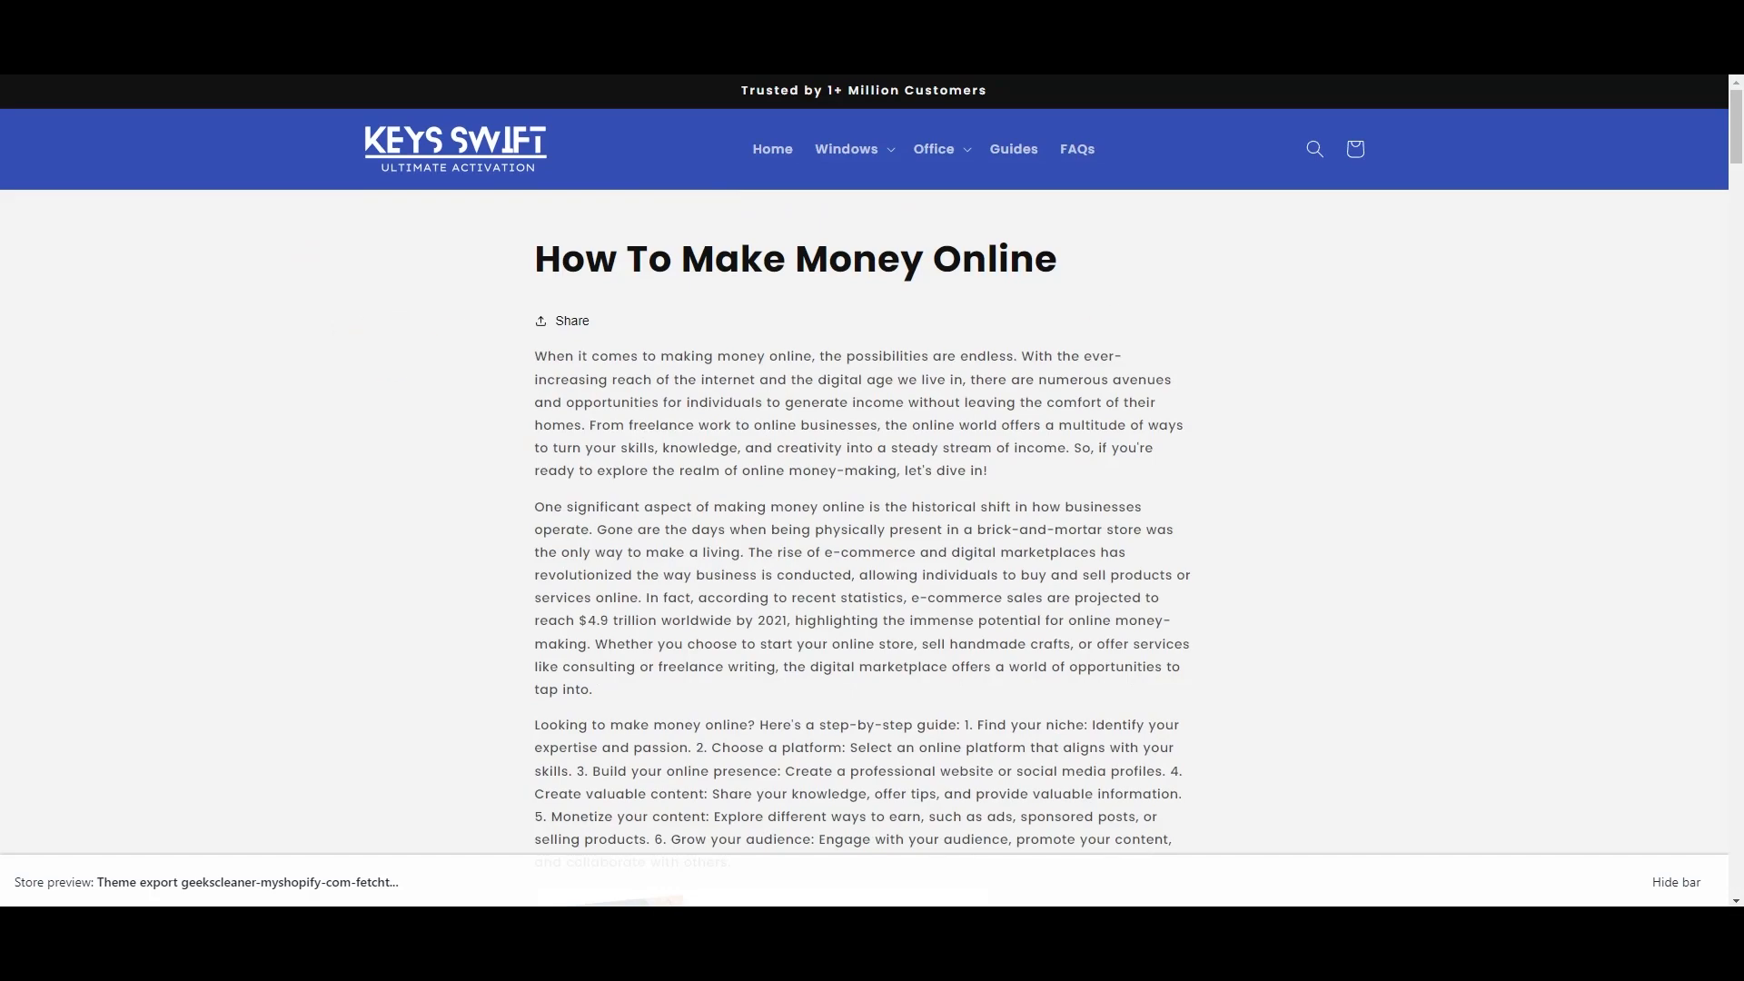
key(ctrl+shift+Tab)
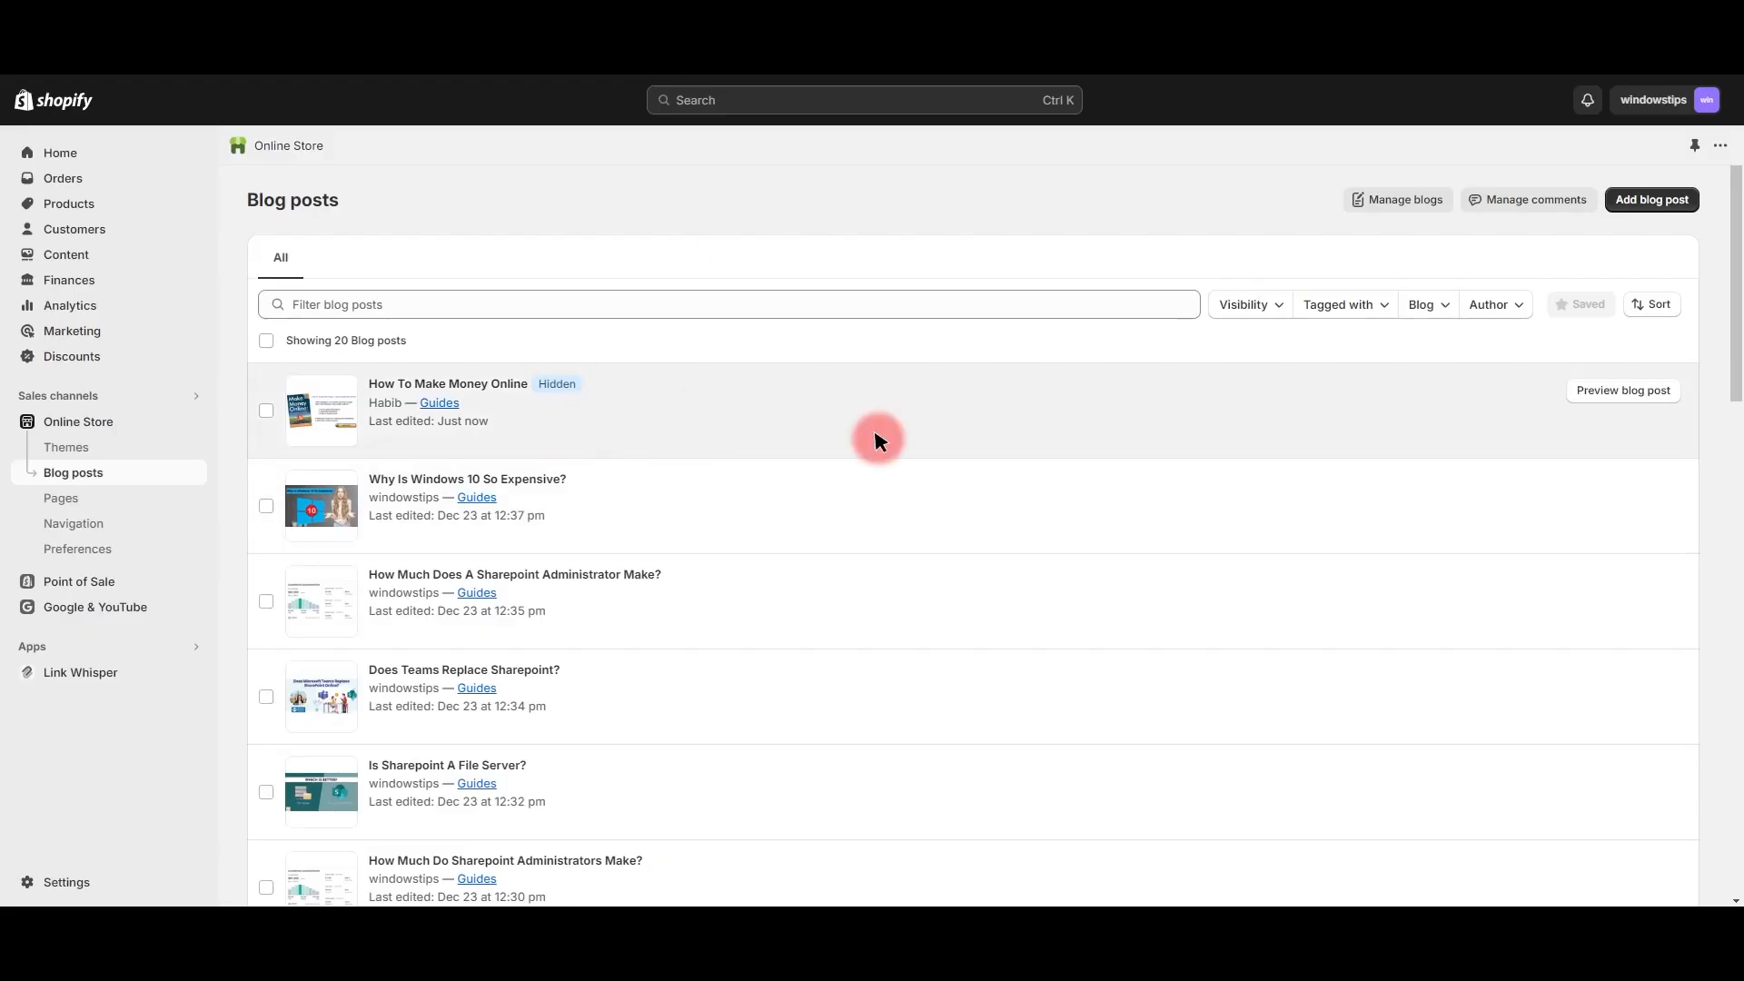
Step: Select the How To Make Money Online post and delete it via Actions > Delete blog posts
click(266, 410)
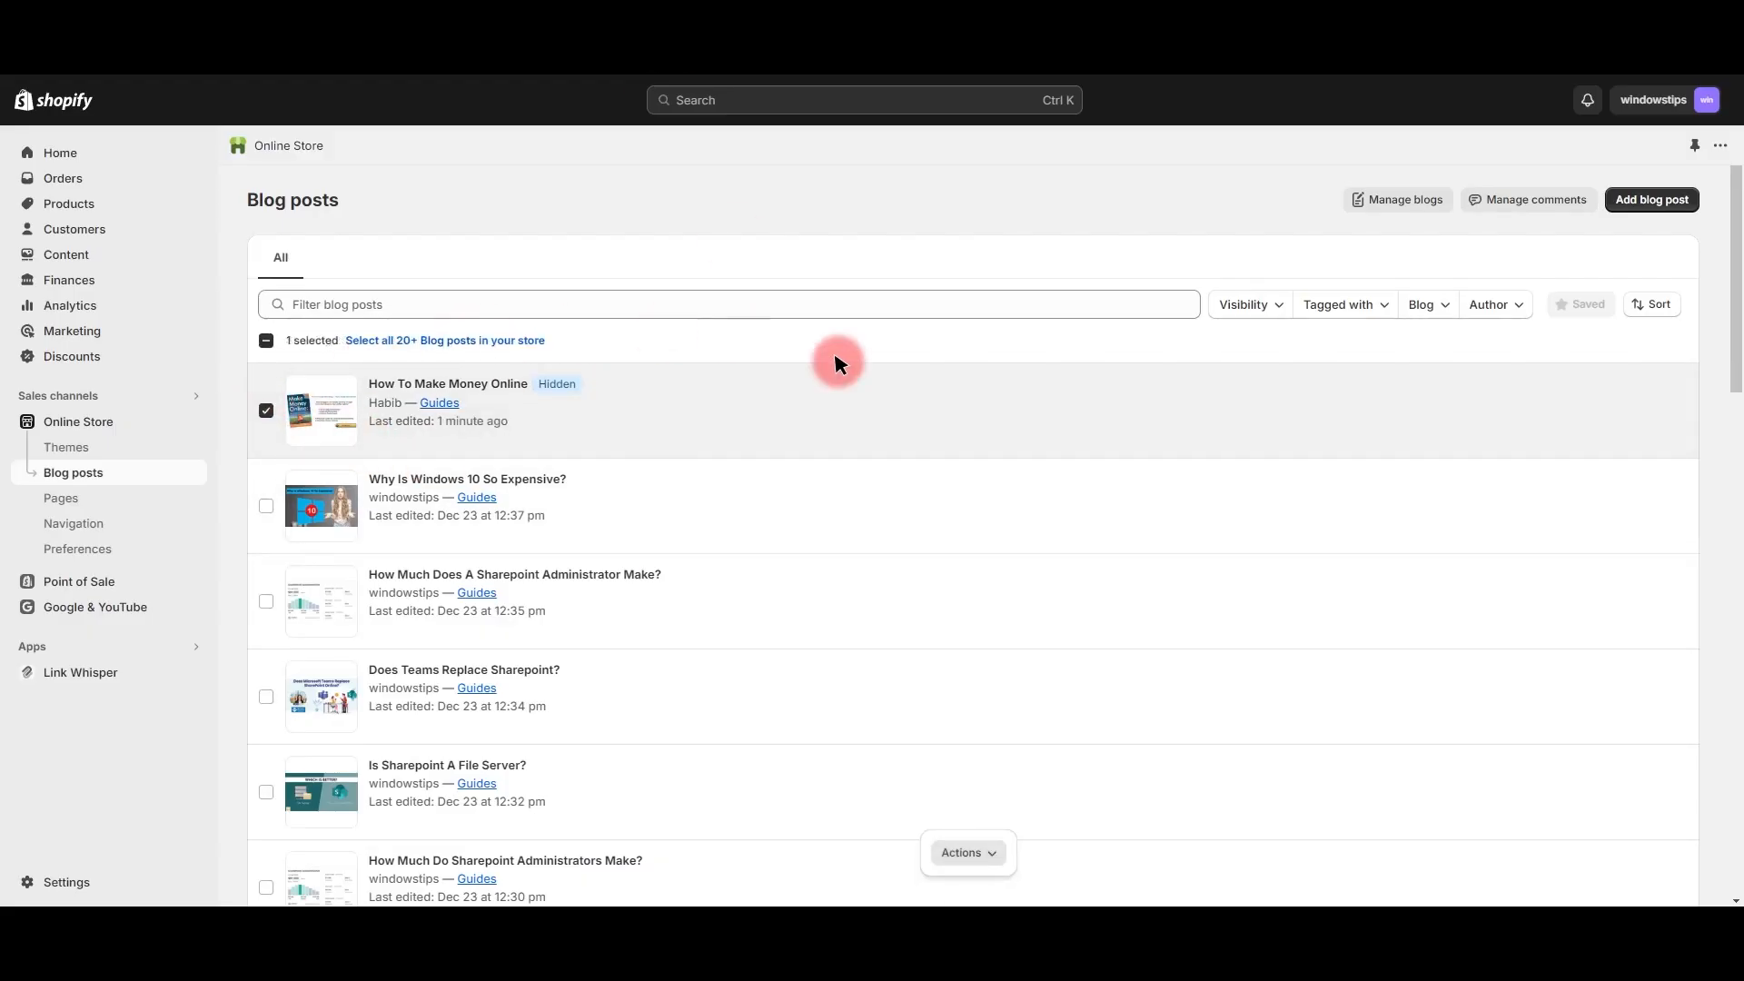
click(1249, 303)
click(1405, 304)
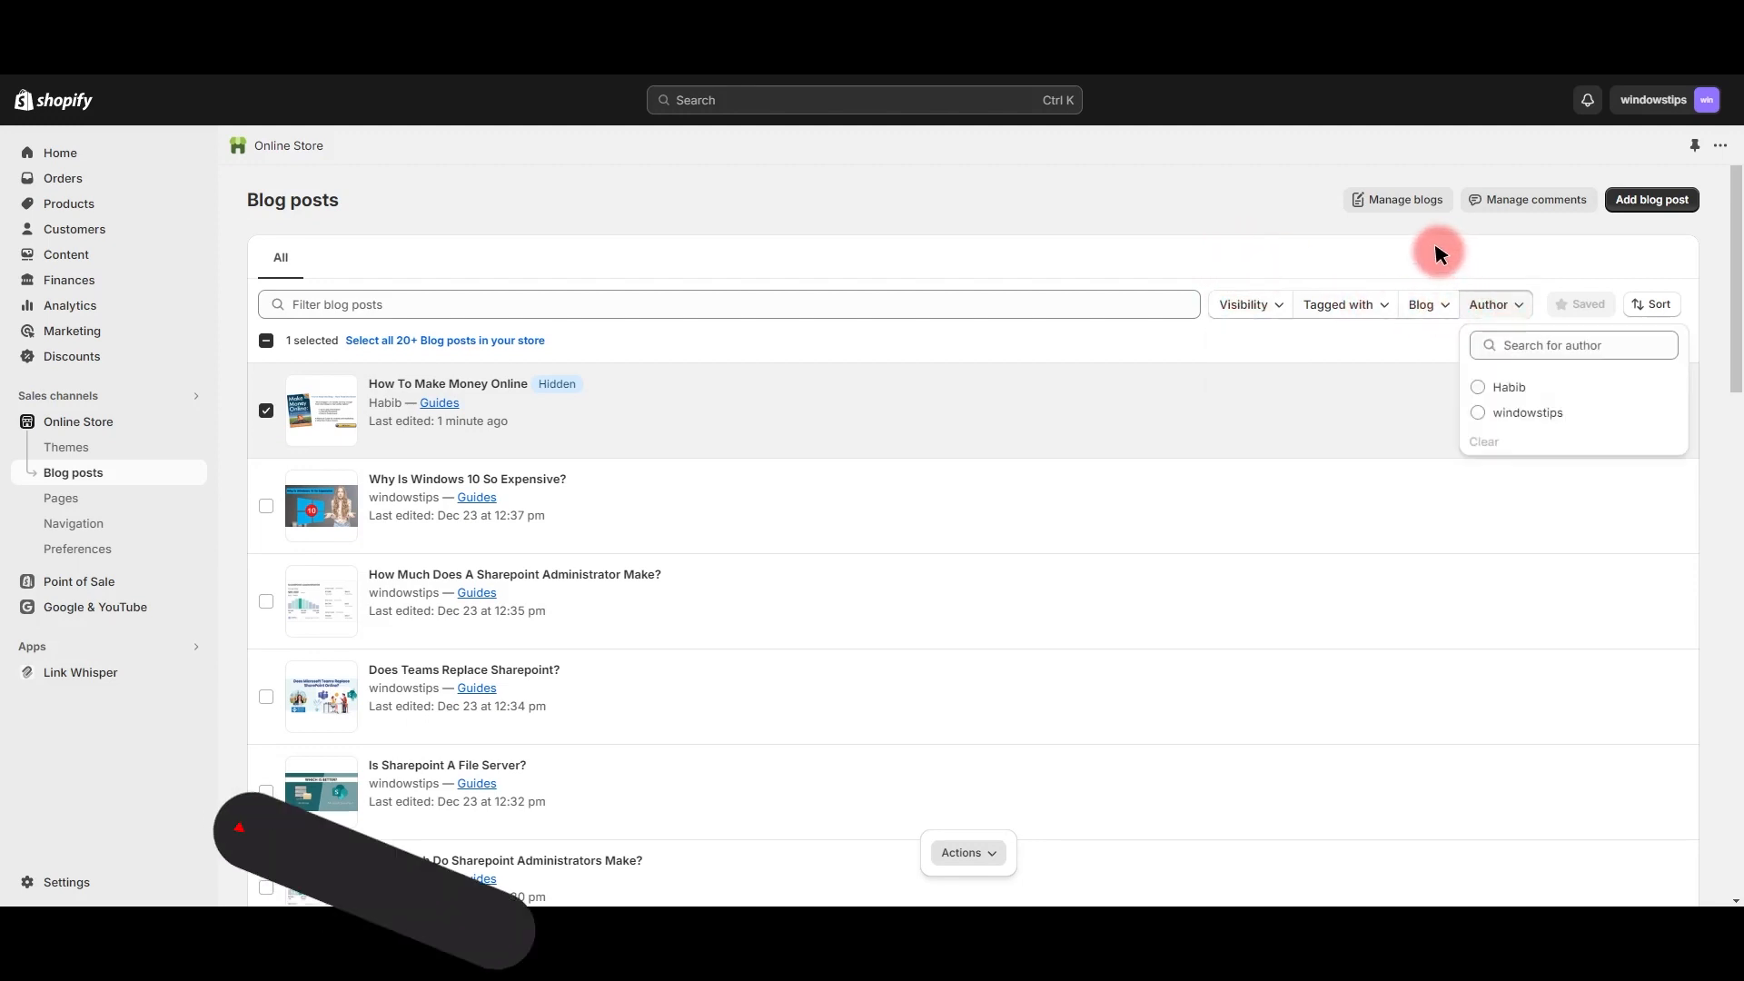
click(1377, 309)
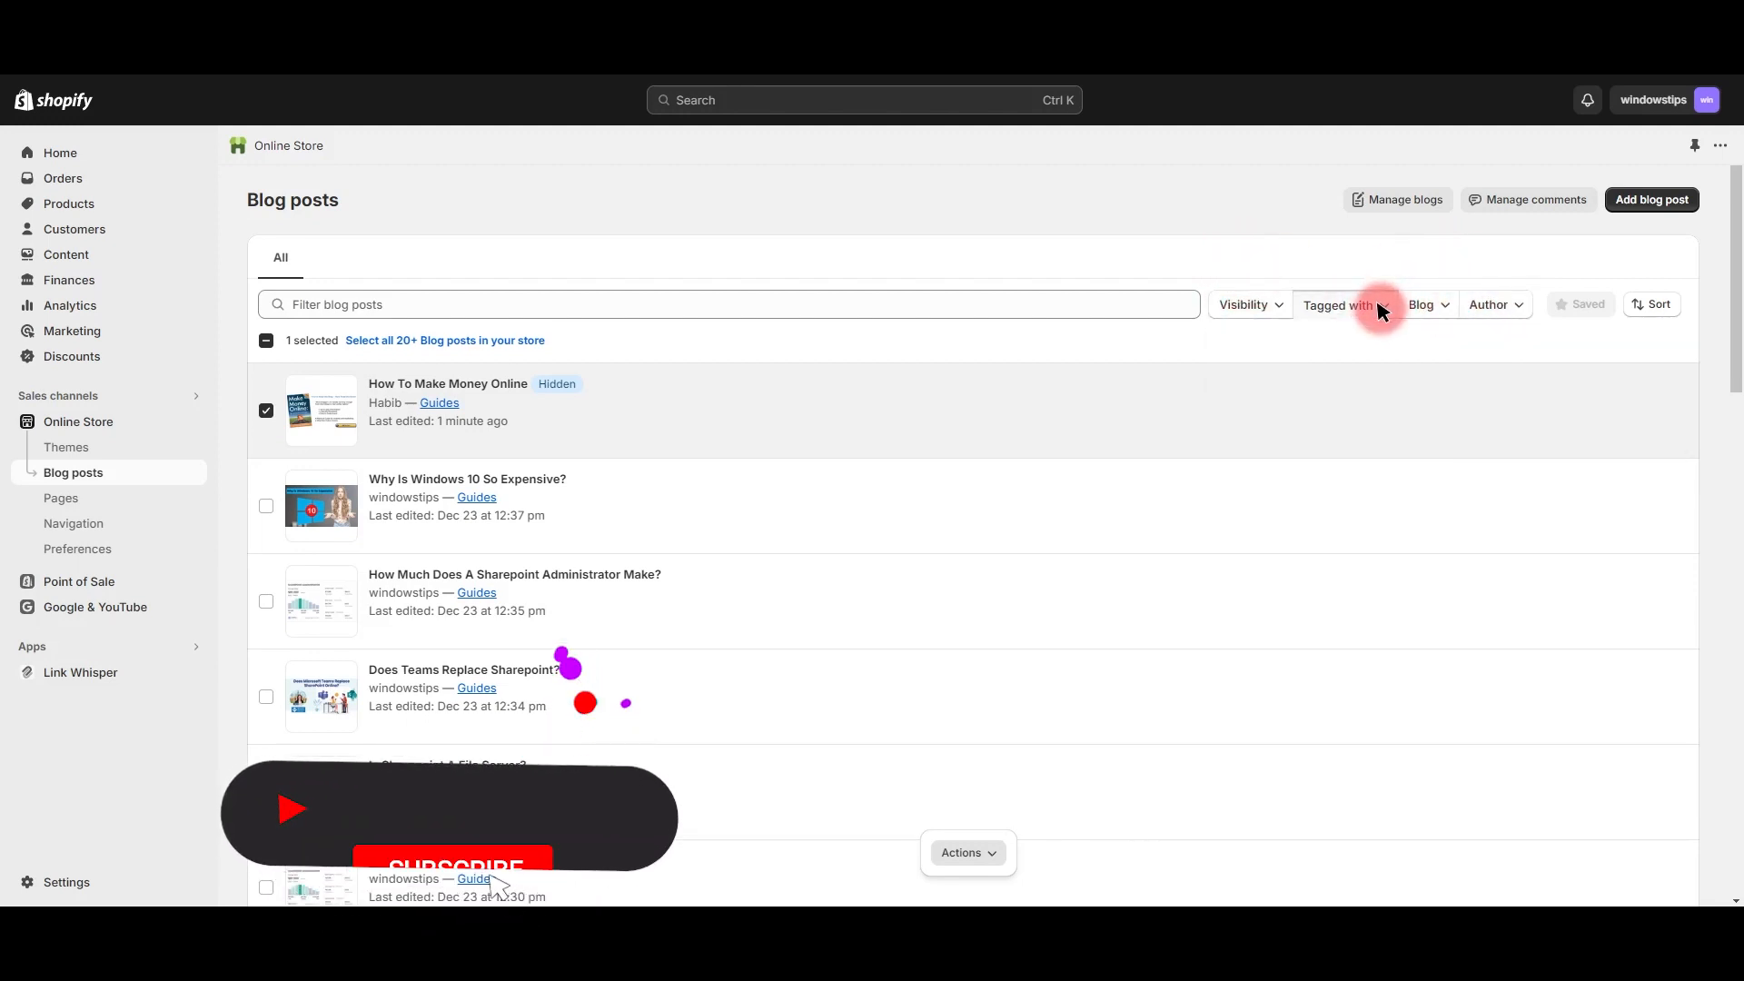
click(1303, 259)
click(968, 857)
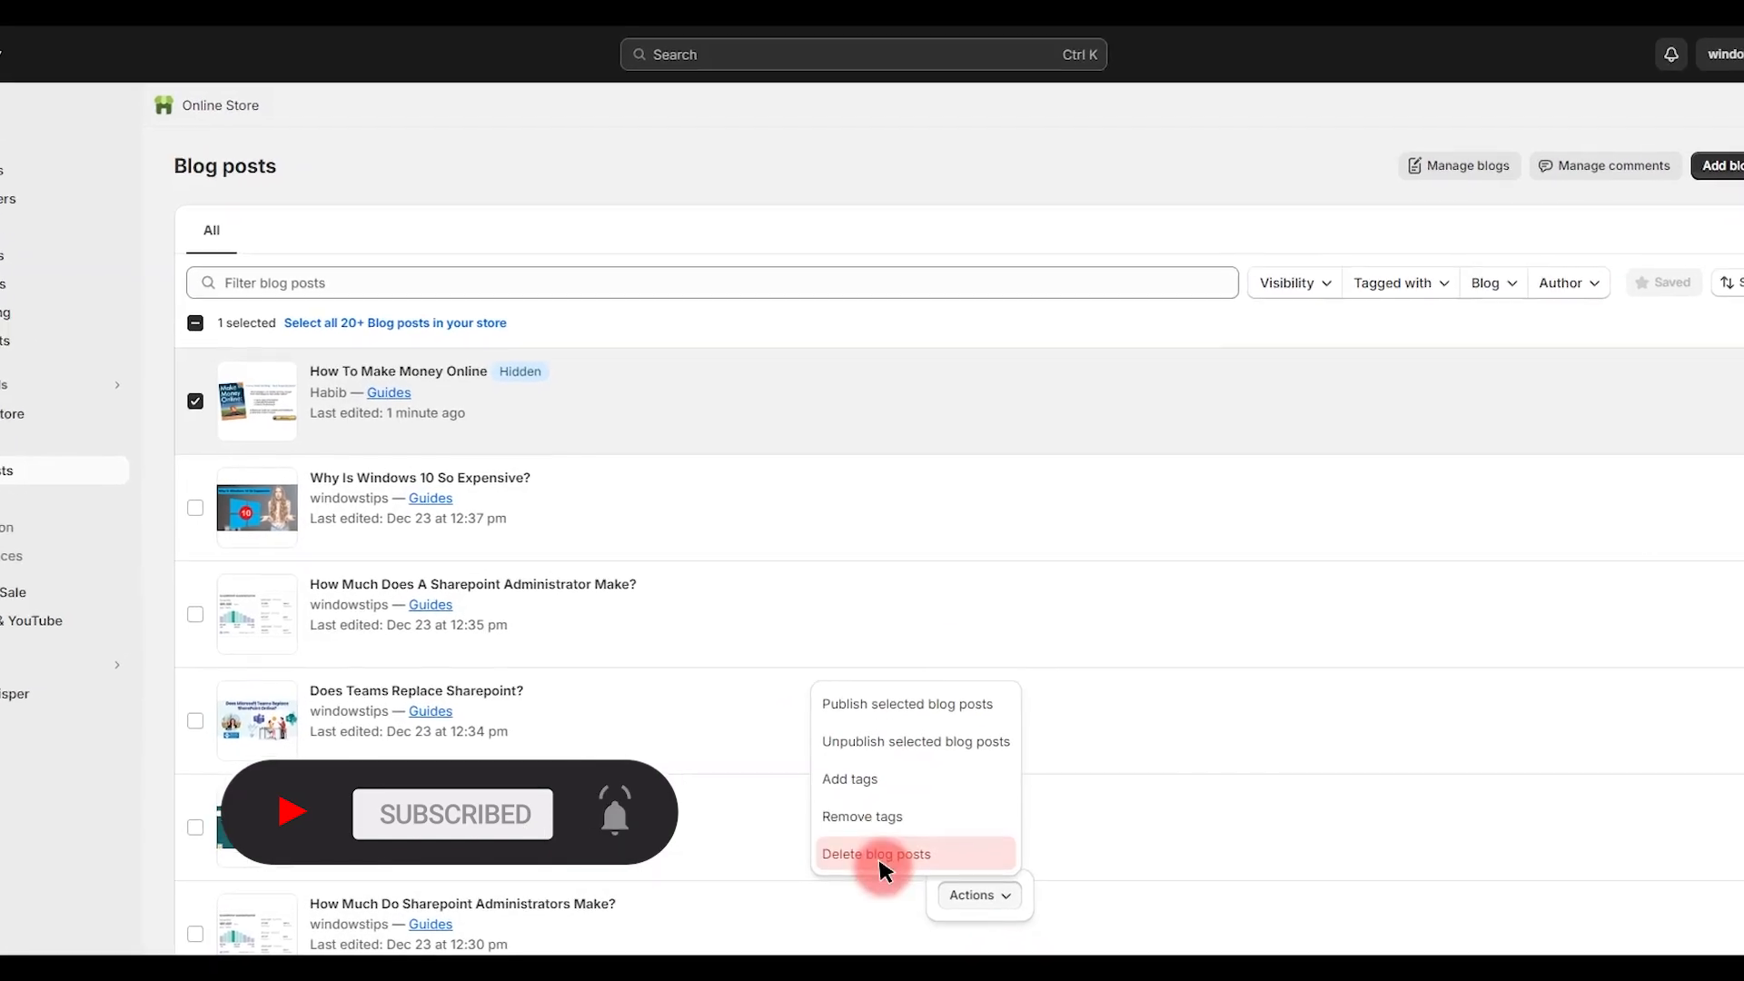
click(871, 816)
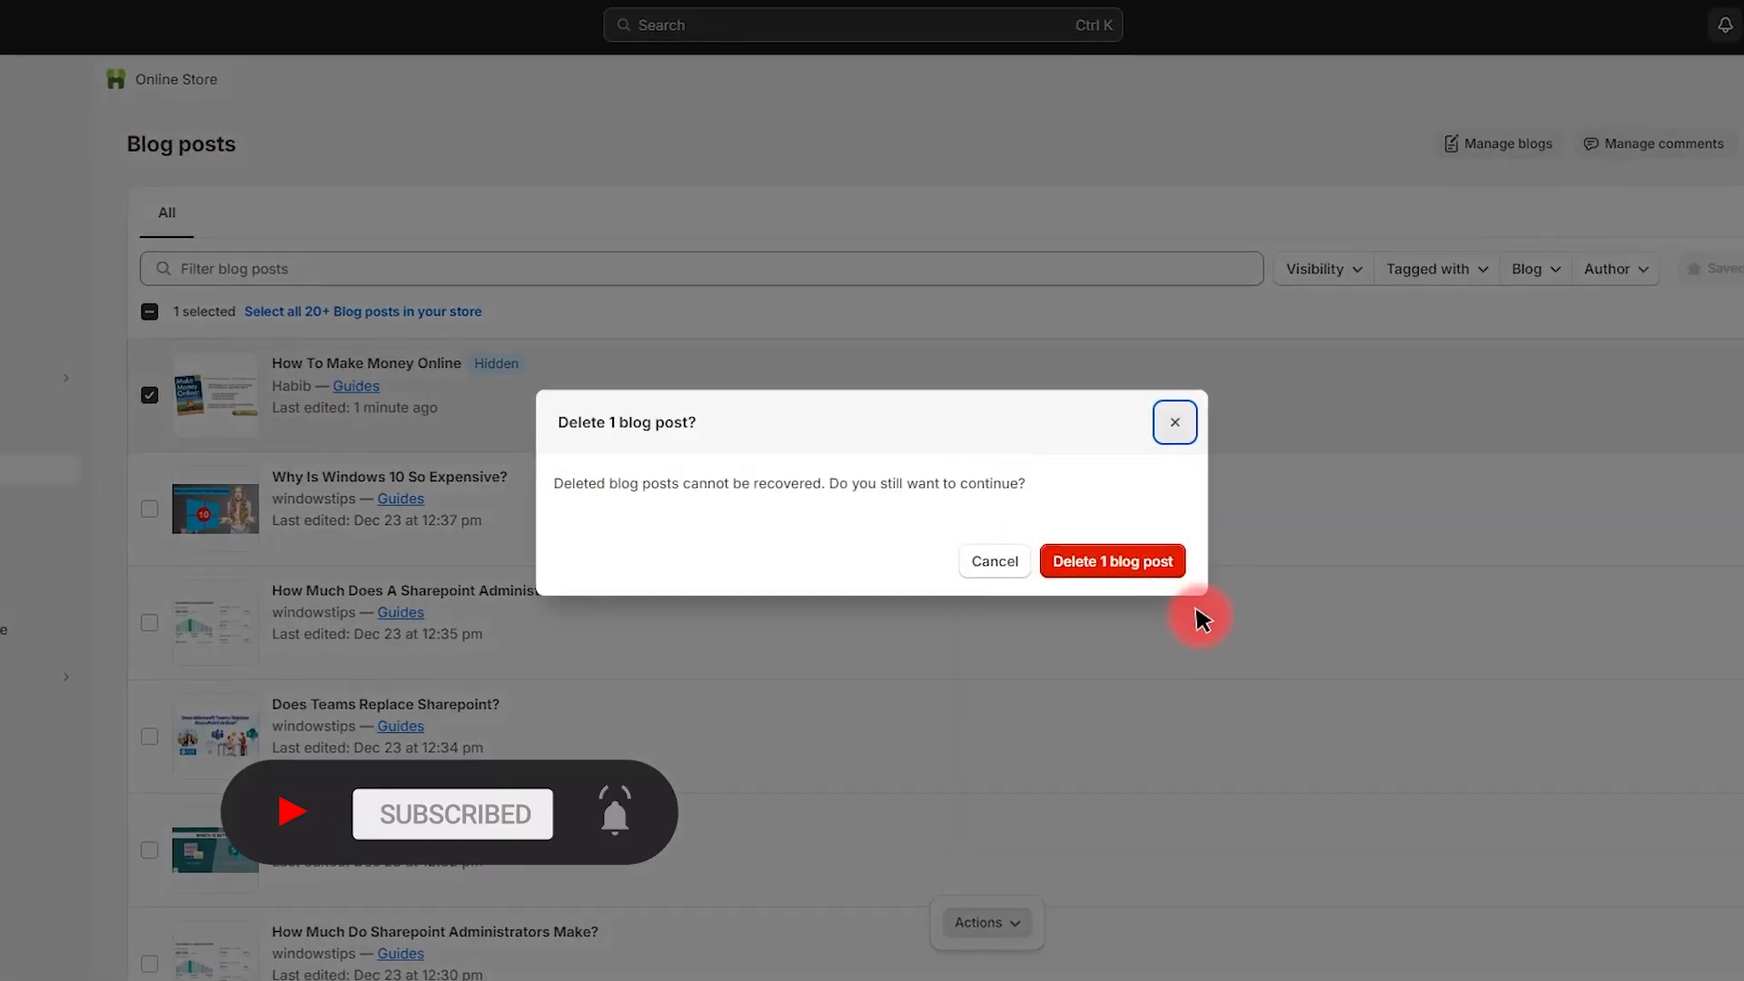
click(1113, 560)
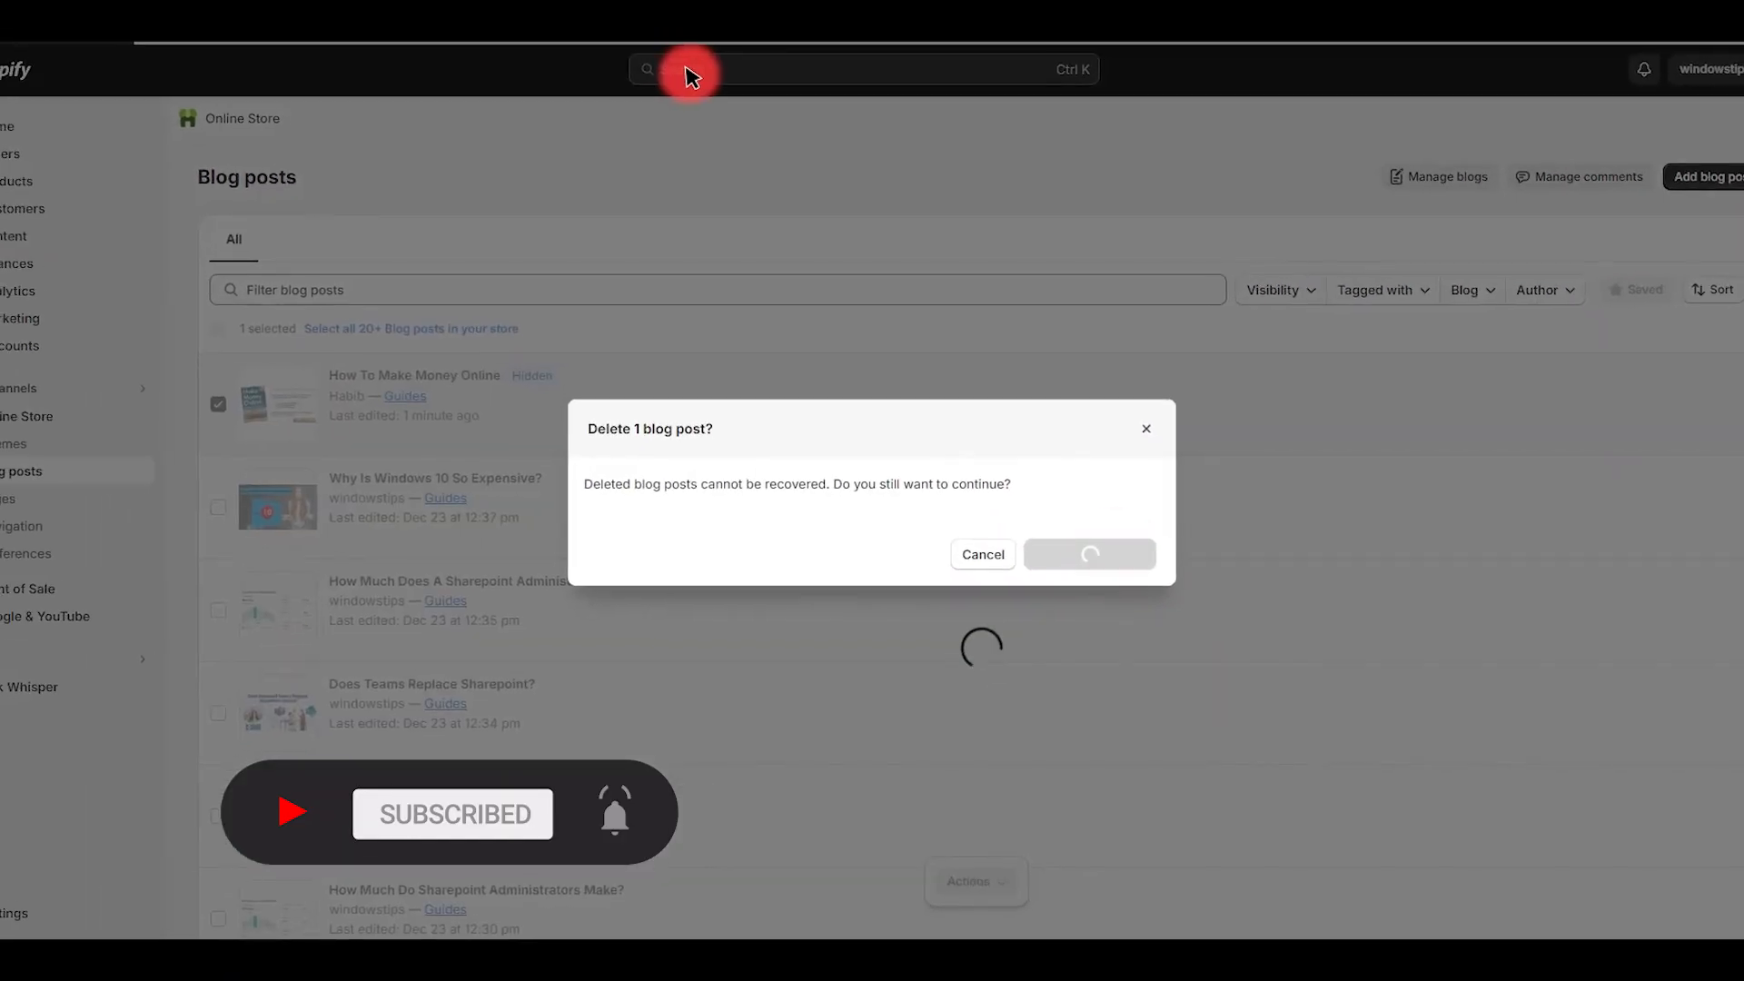